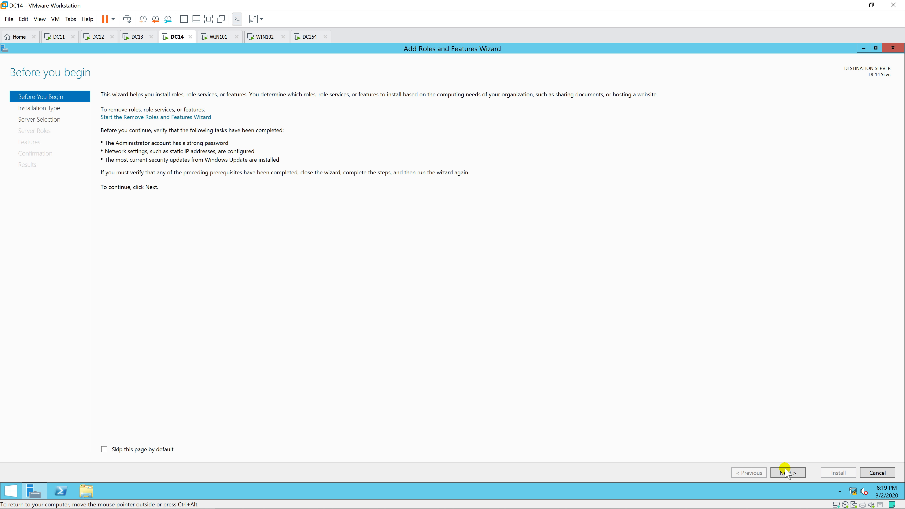
# Select the Active Directory Certificate Services role with its management tools on this server, reaching the AD CS page.
pyautogui.click(787, 473)
pyautogui.click(787, 473)
pyautogui.click(787, 473)
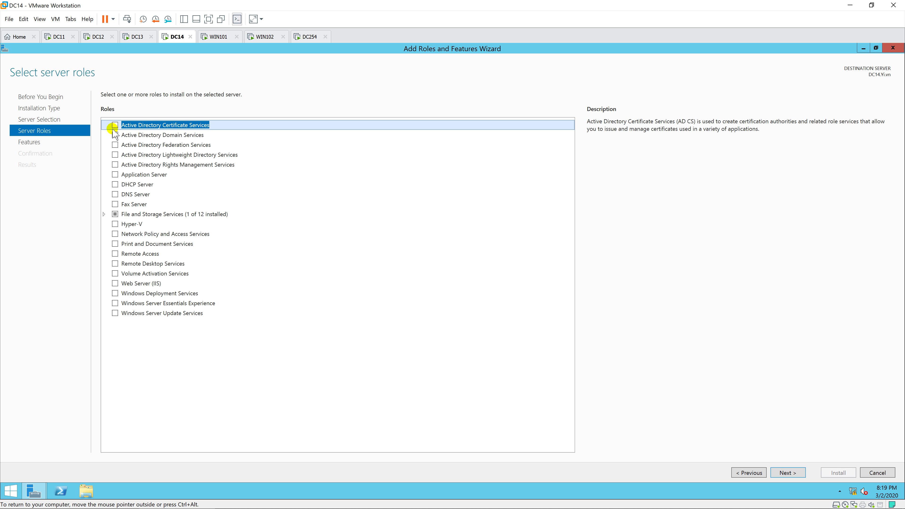
pyautogui.click(115, 126)
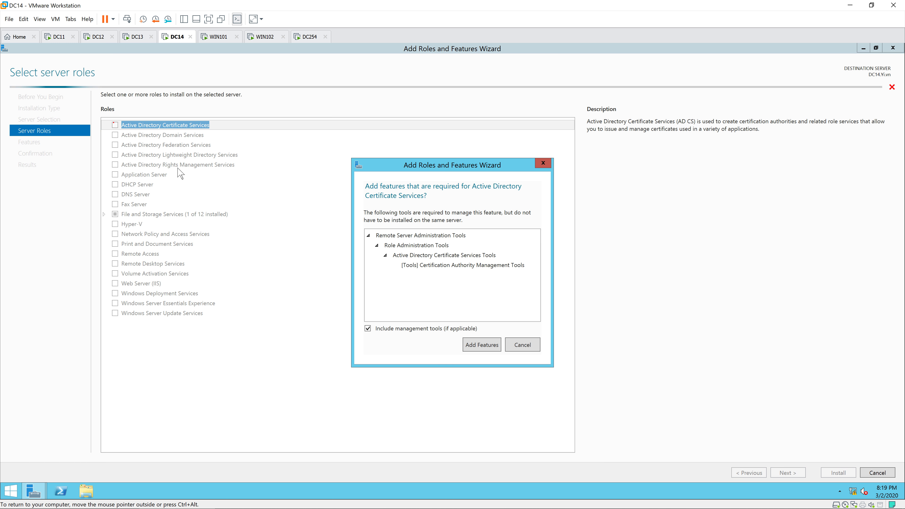
pyautogui.click(470, 341)
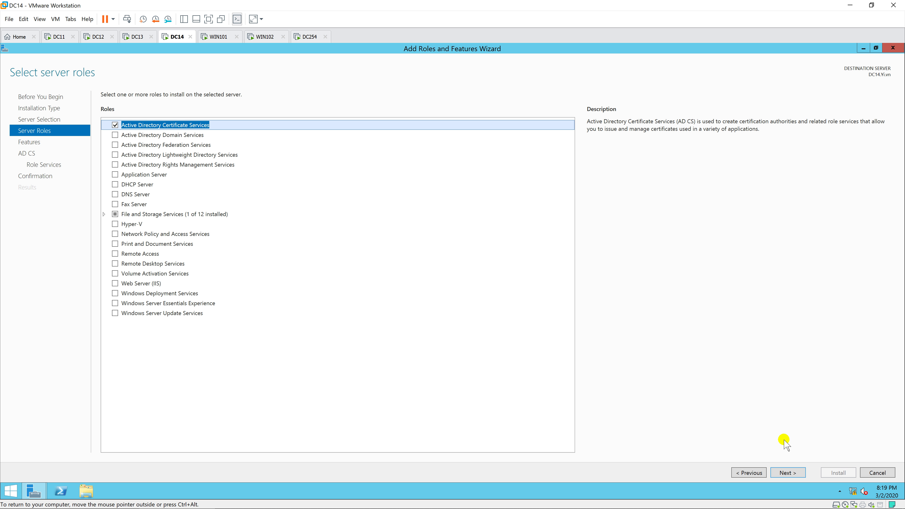
pyautogui.click(796, 473)
pyautogui.click(787, 473)
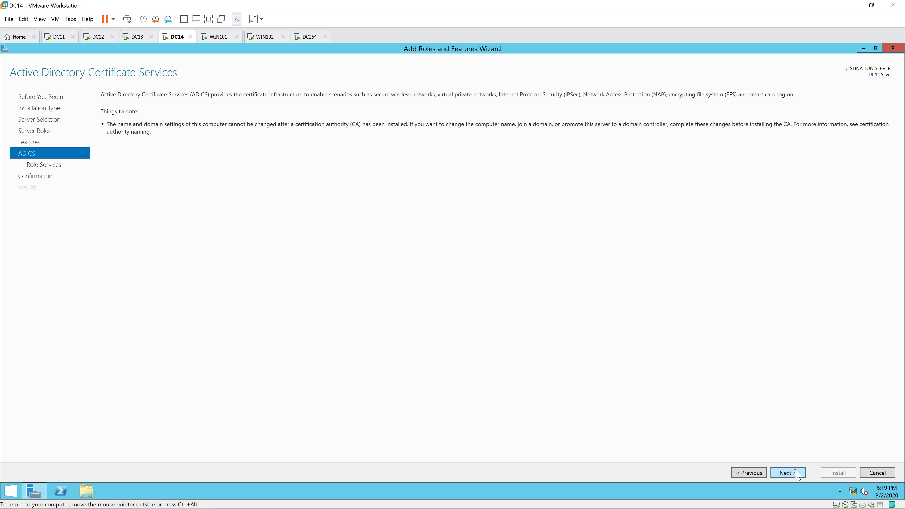
pyautogui.click(787, 473)
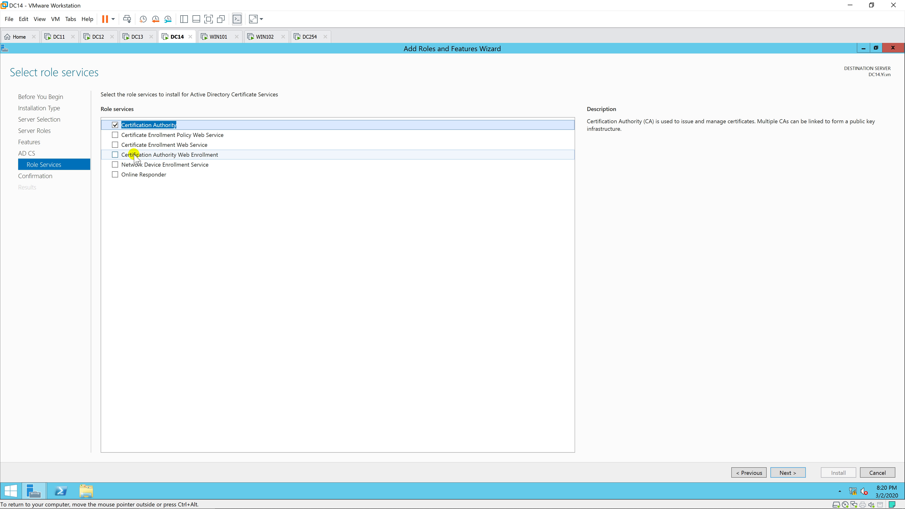
# Add Certification Authority Web Enrollment with its IIS features, keep default IIS role services, and install.
pyautogui.click(115, 155)
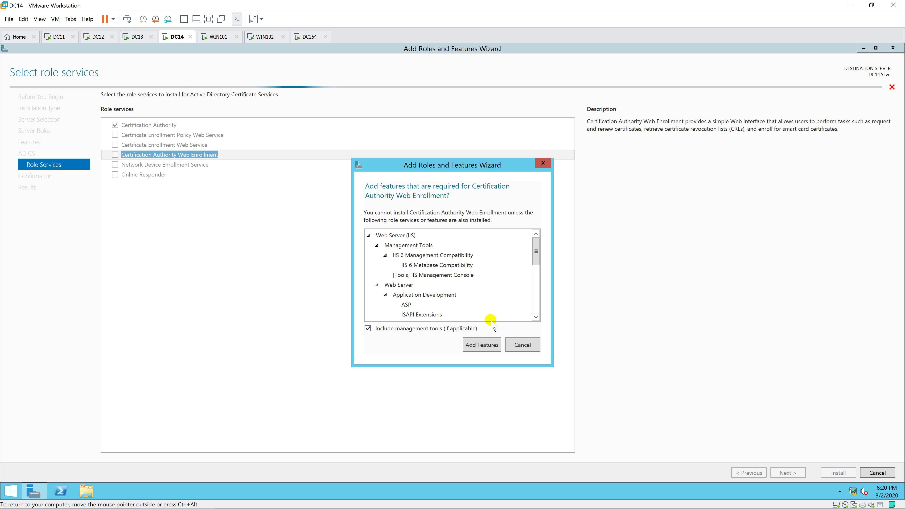
pyautogui.click(483, 344)
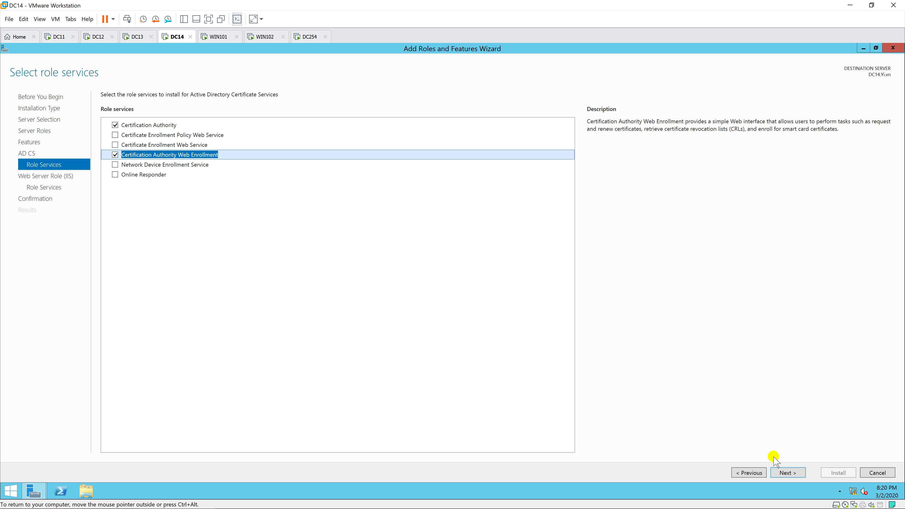
pyautogui.click(788, 473)
pyautogui.click(788, 472)
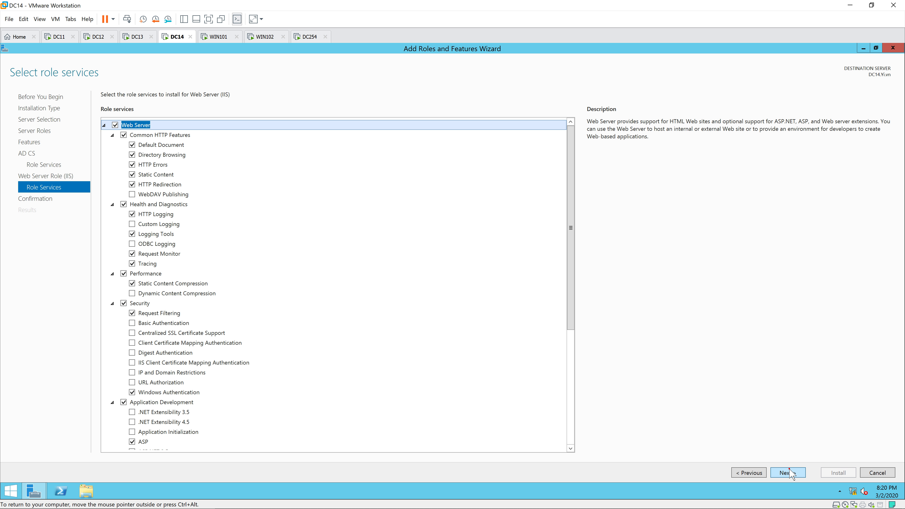
pyautogui.click(788, 473)
pyautogui.click(825, 474)
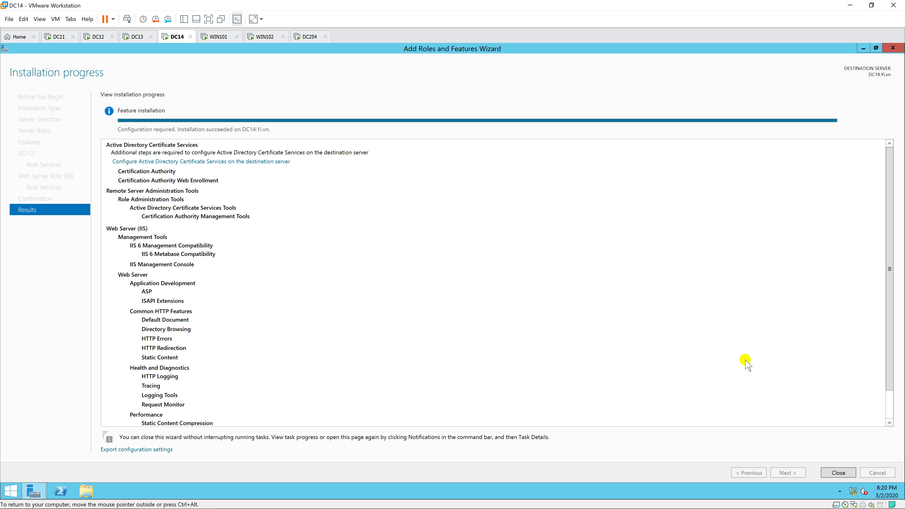
# Close the installation wizard and launch the post-deployment AD CS configuration, maximized.
pyautogui.click(834, 473)
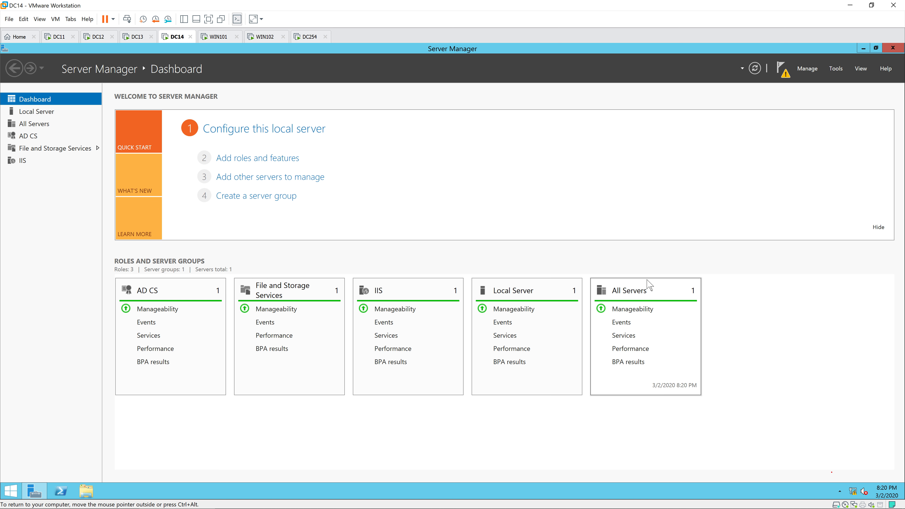
pyautogui.click(783, 74)
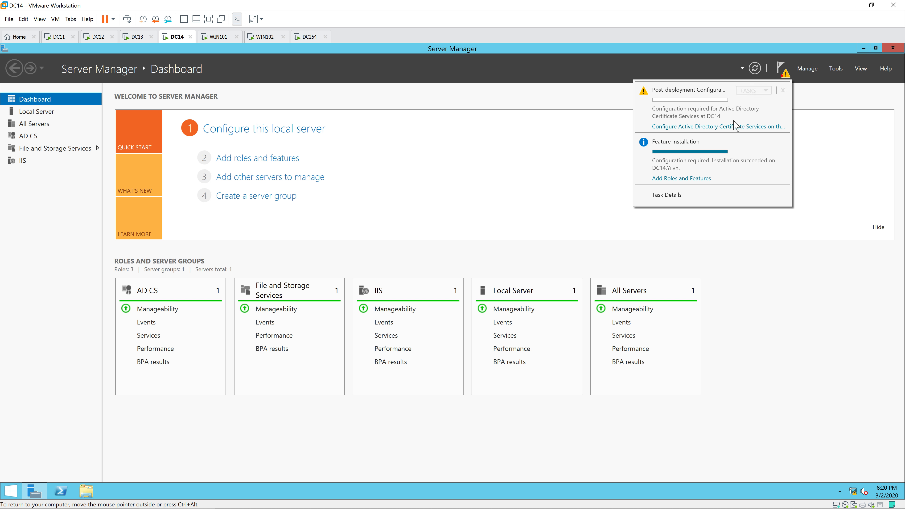
pyautogui.click(729, 127)
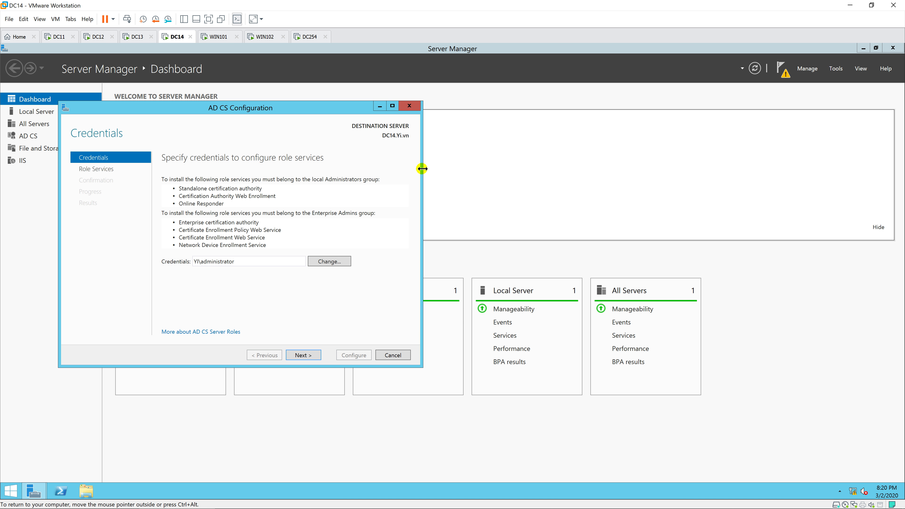
pyautogui.click(392, 106)
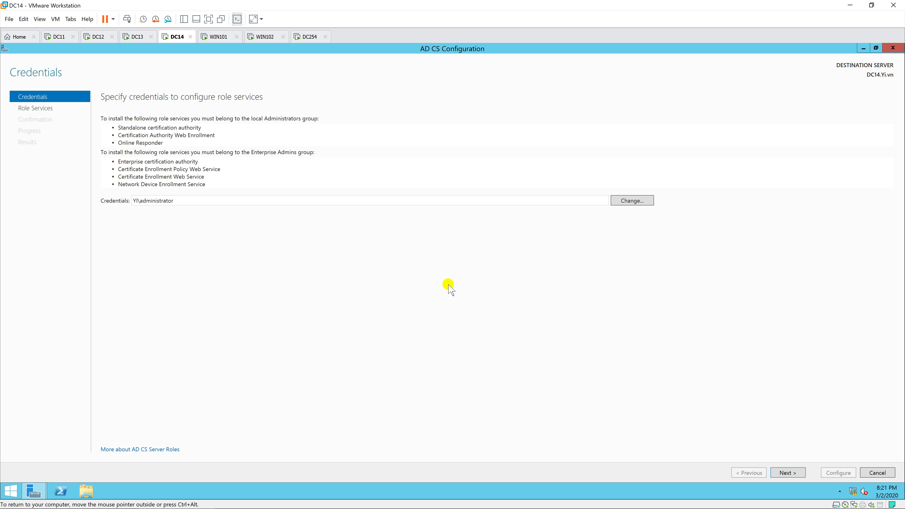
# Keep the administrator credentials and tick Certification Authority and Certification Authority Web Enrollment.
pyautogui.click(792, 472)
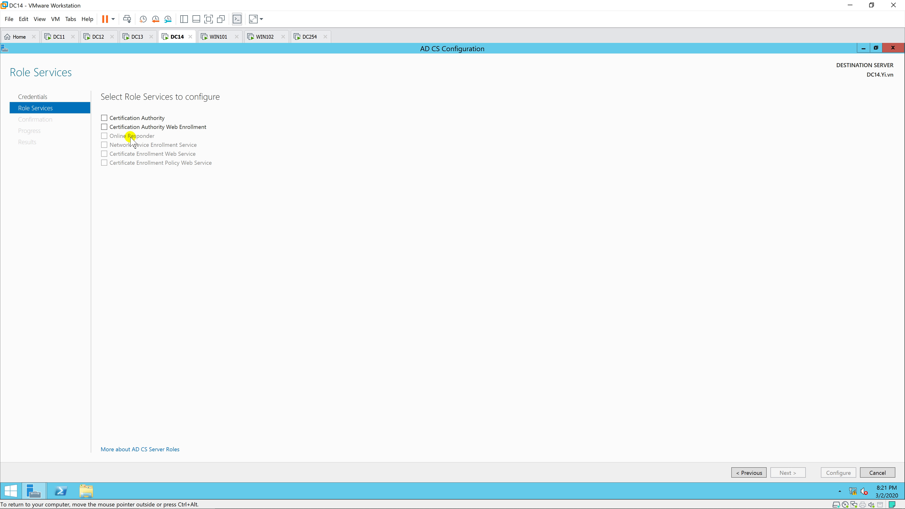
pyautogui.click(104, 118)
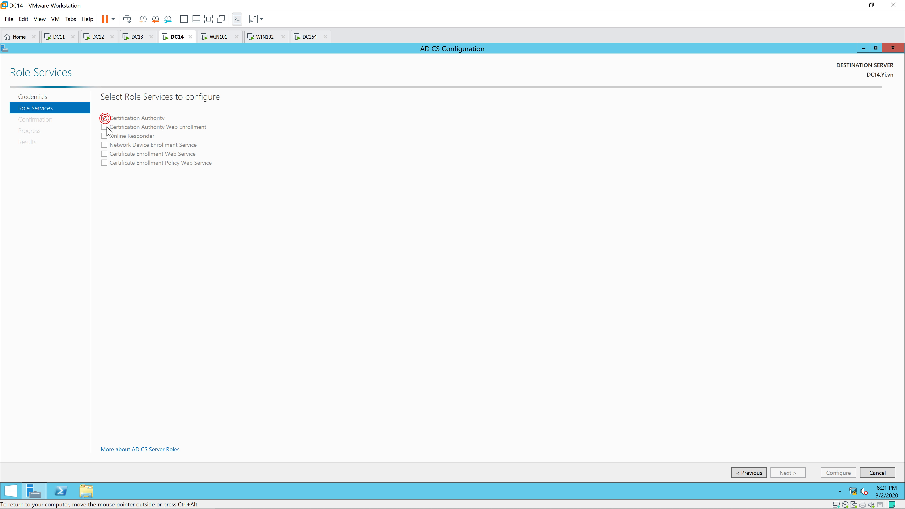
pyautogui.click(105, 127)
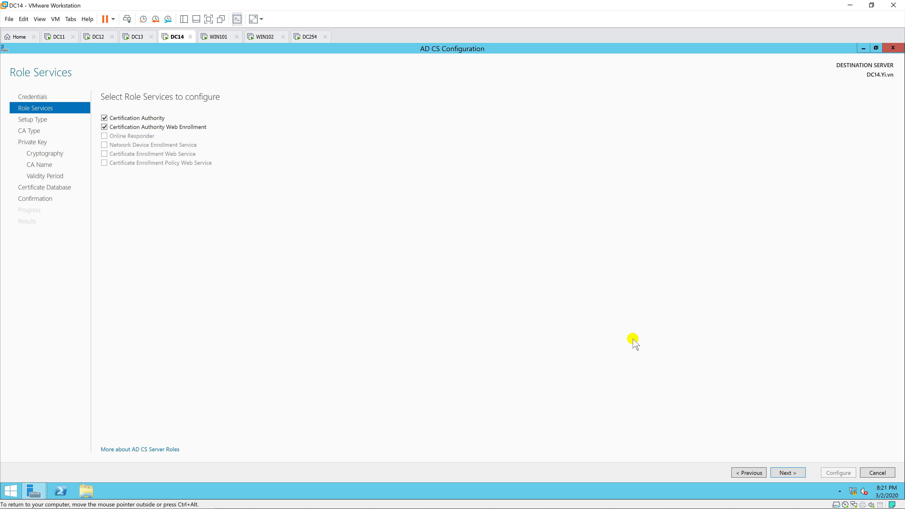
# Choose an Enterprise Root CA with a new private key and default cryptography.
pyautogui.click(799, 474)
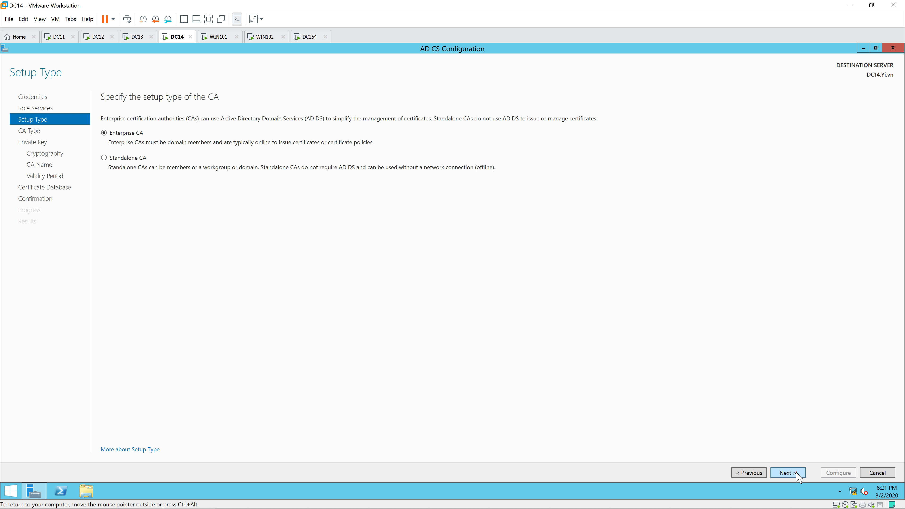
pyautogui.click(798, 474)
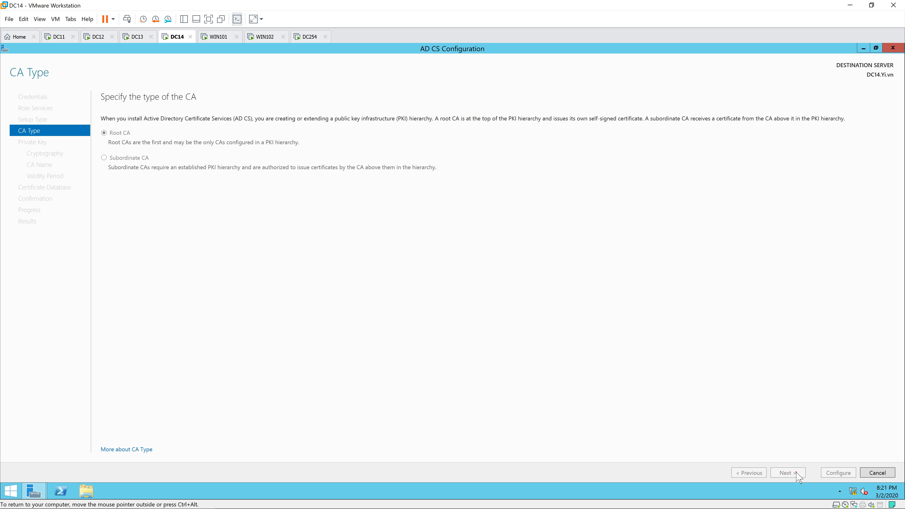
pyautogui.click(796, 474)
pyautogui.click(795, 472)
pyautogui.click(795, 474)
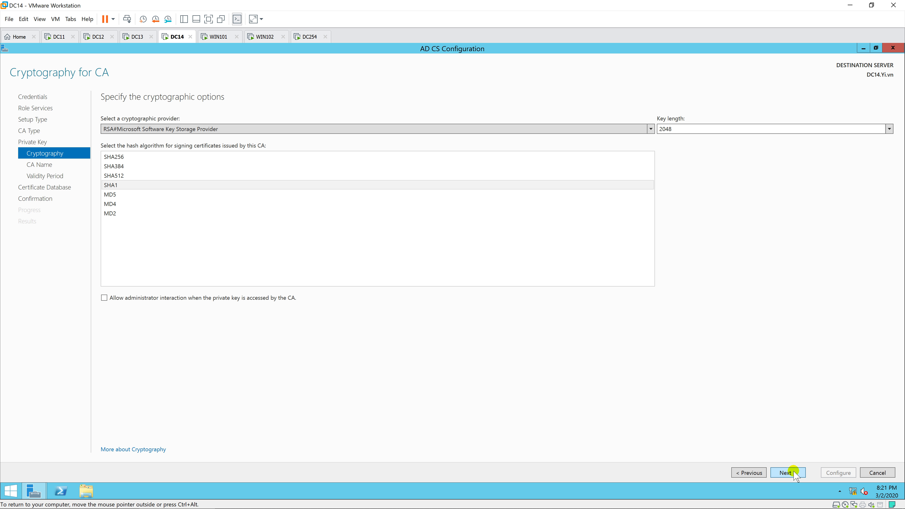
# Shorten the CA common name to Yi-CA, keeping default validity and database locations.
pyautogui.doubleClick(131, 145)
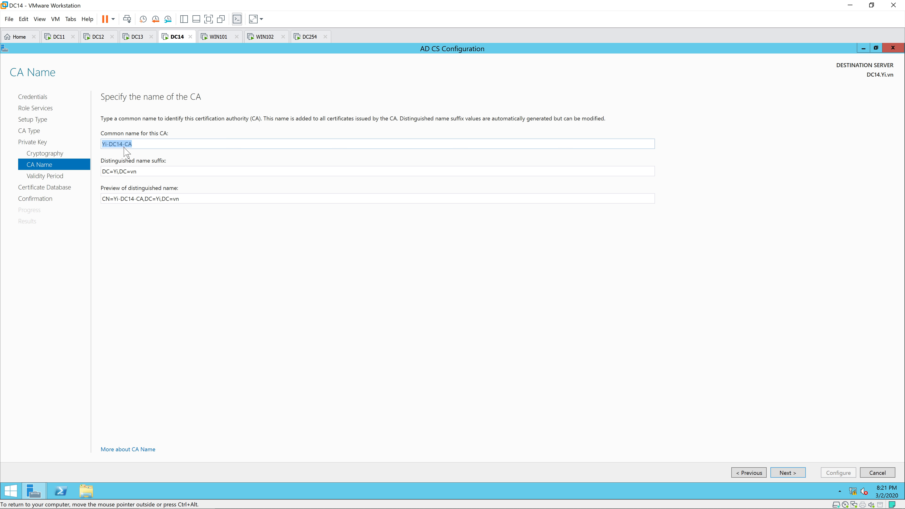
pyautogui.click(124, 144)
pyautogui.press('BackSpace')
pyautogui.press('BackSpace')
pyautogui.press('BackSpace')
pyautogui.press('BackSpace')
pyautogui.press('BackSpace')
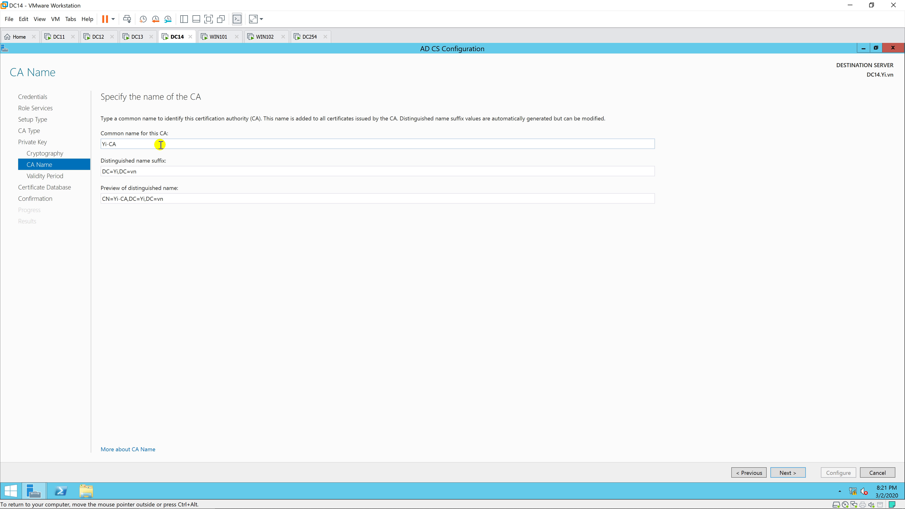
pyautogui.click(787, 473)
pyautogui.click(787, 473)
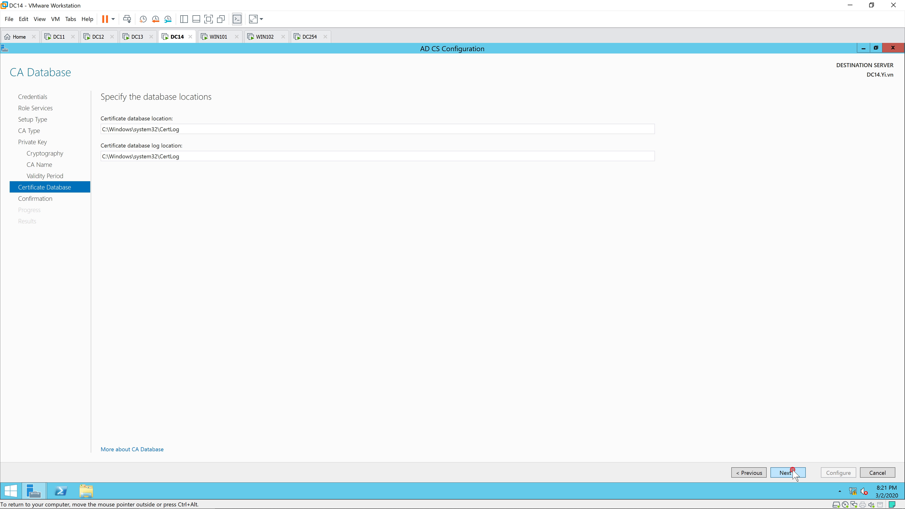
pyautogui.click(786, 473)
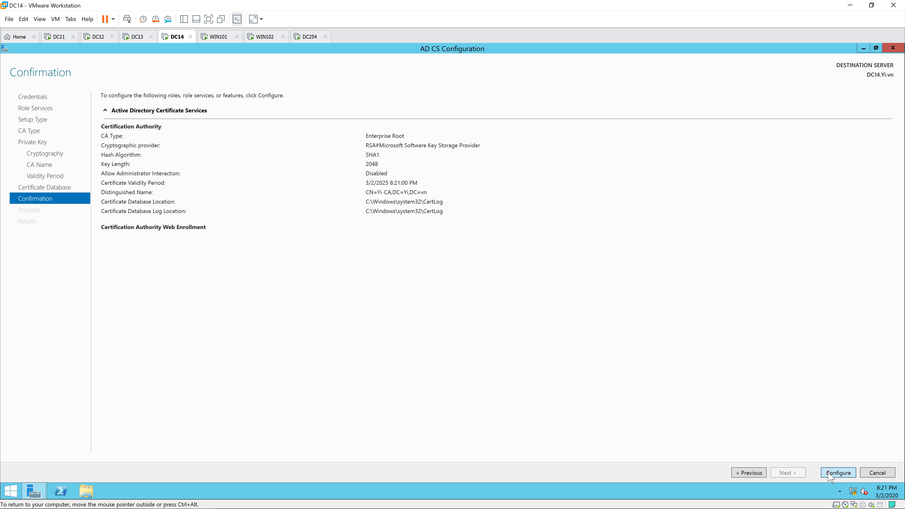
# Apply the AD CS configuration and close the success results.
pyautogui.click(838, 473)
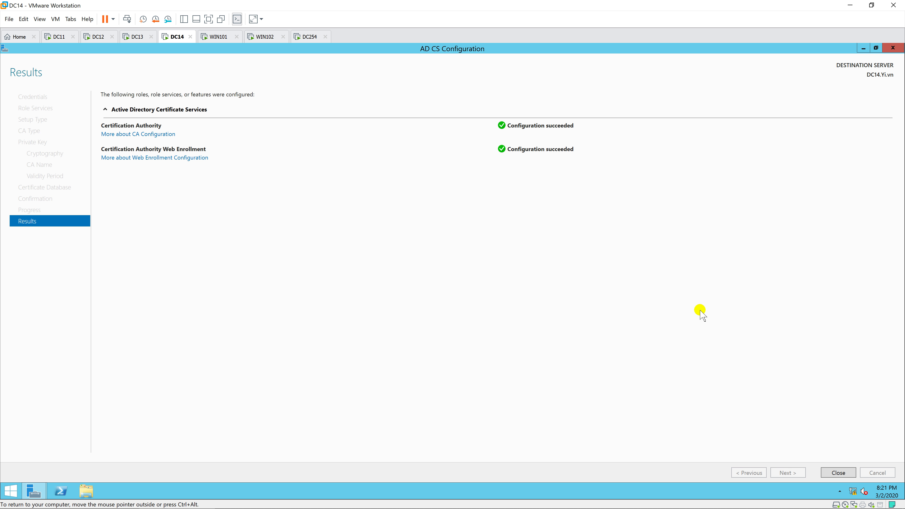
pyautogui.click(839, 472)
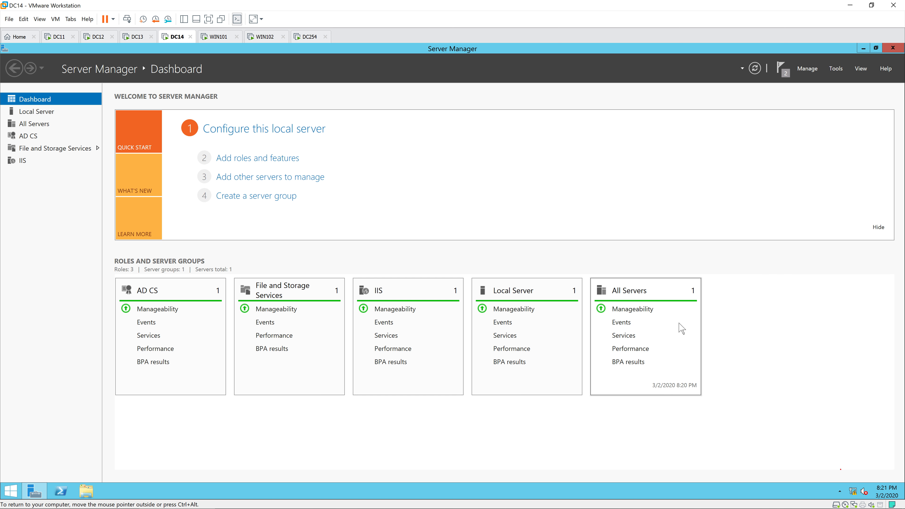
# Open the Certification Authority console from Tools, maximize it, and expand Yi-CA.
pyautogui.click(834, 72)
pyautogui.click(784, 79)
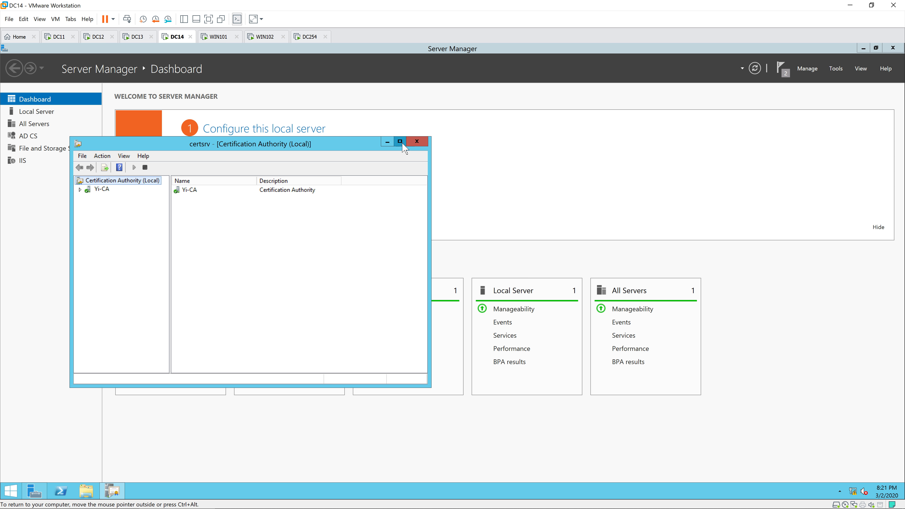
pyautogui.click(400, 141)
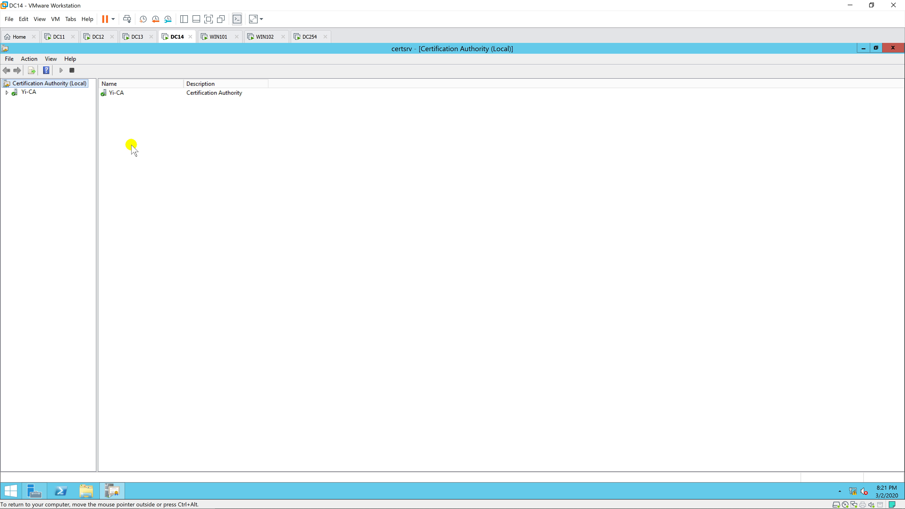
pyautogui.click(6, 93)
# Open Yi-CA's Certificate Templates management console, maximized.
pyautogui.rightClick(35, 94)
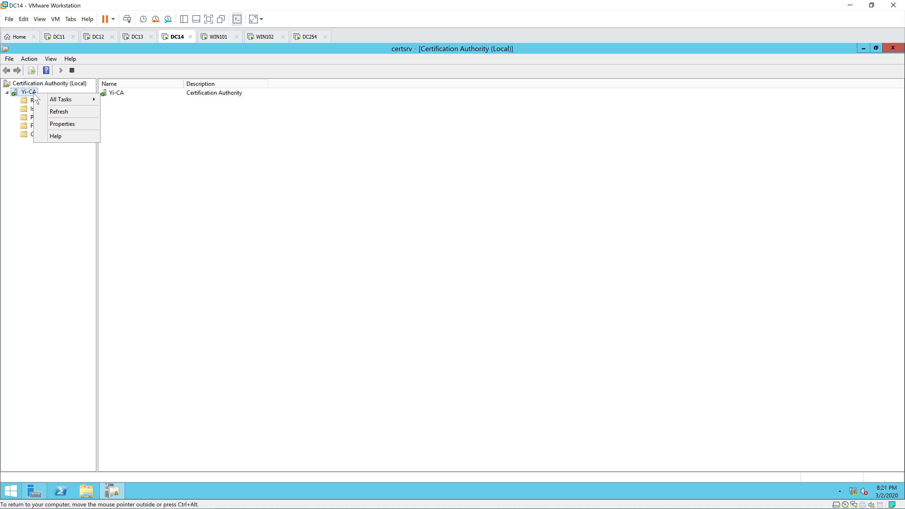
pyautogui.click(35, 134)
pyautogui.rightClick(54, 134)
pyautogui.click(97, 141)
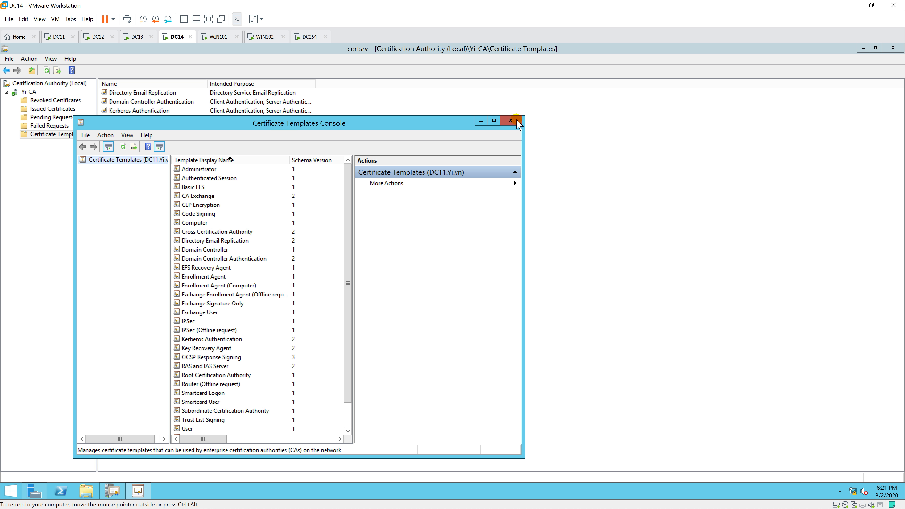
pyautogui.click(493, 120)
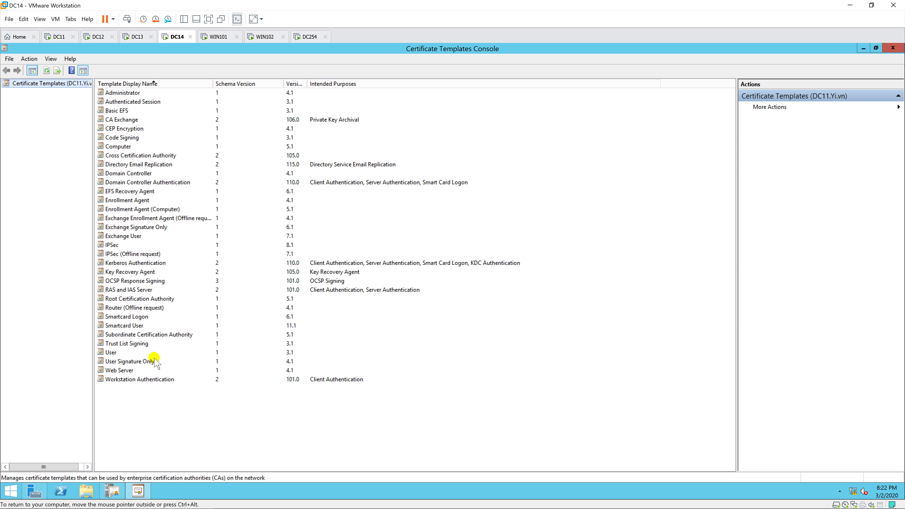
# Duplicate the Web Server template into a new template.
pyautogui.click(151, 371)
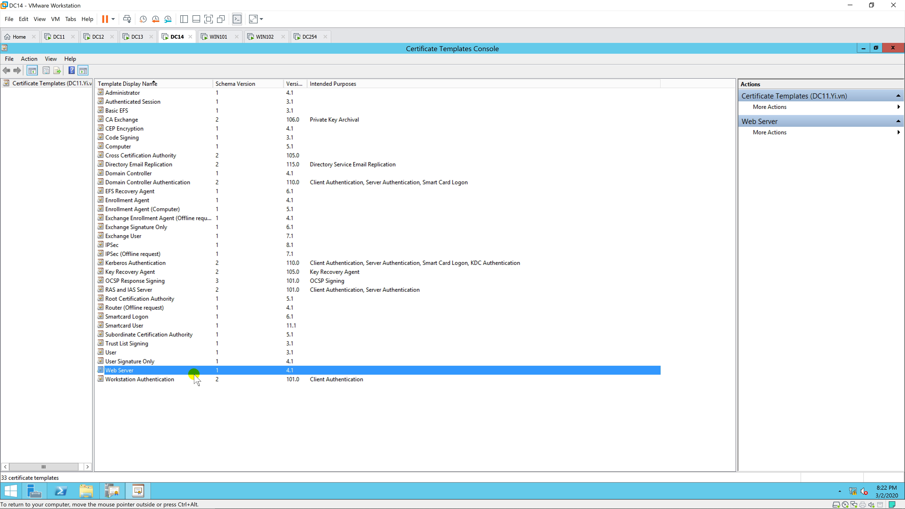
pyautogui.rightClick(194, 374)
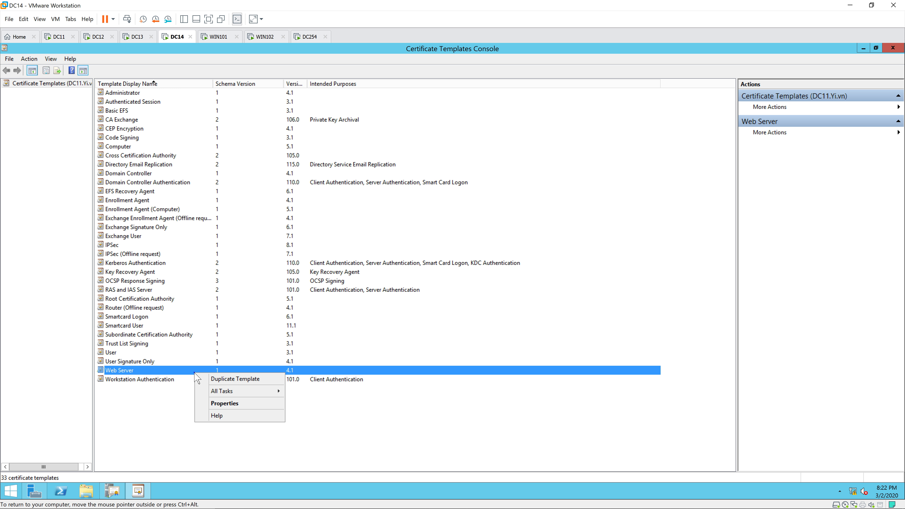
pyautogui.click(266, 381)
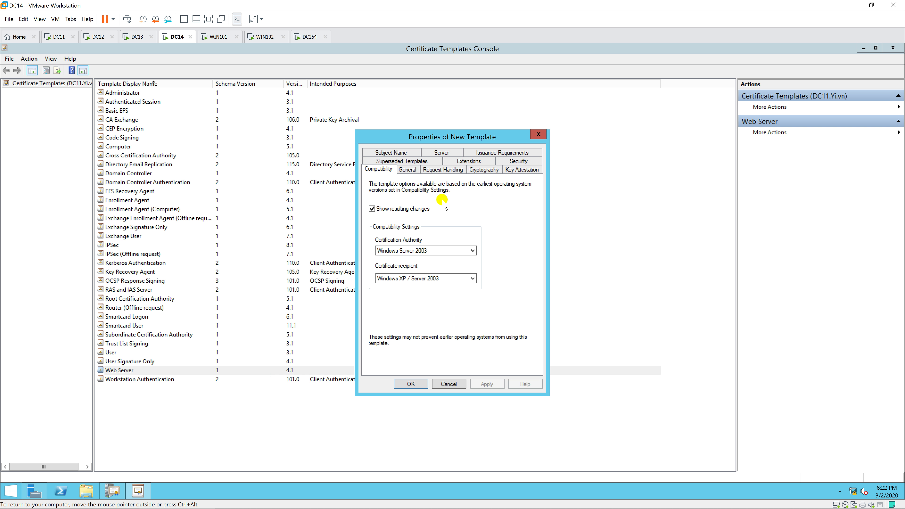
# Give the new template display name SSL, publish it in Active Directory, and make its private key exportable.
pyautogui.click(406, 169)
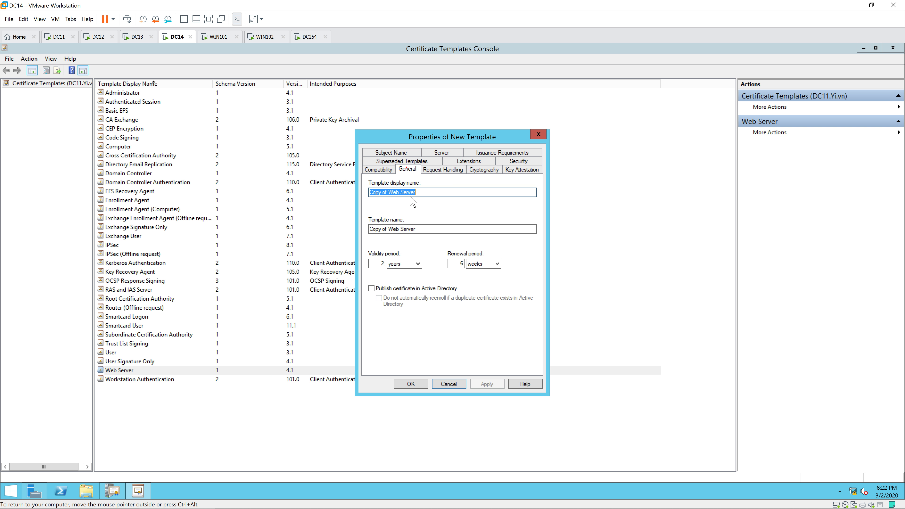
pyautogui.write('SSL')
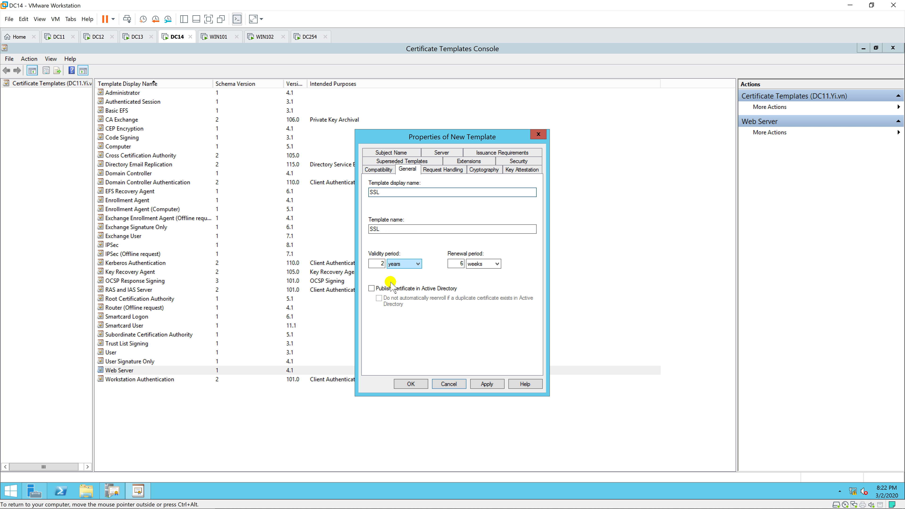
pyautogui.click(371, 288)
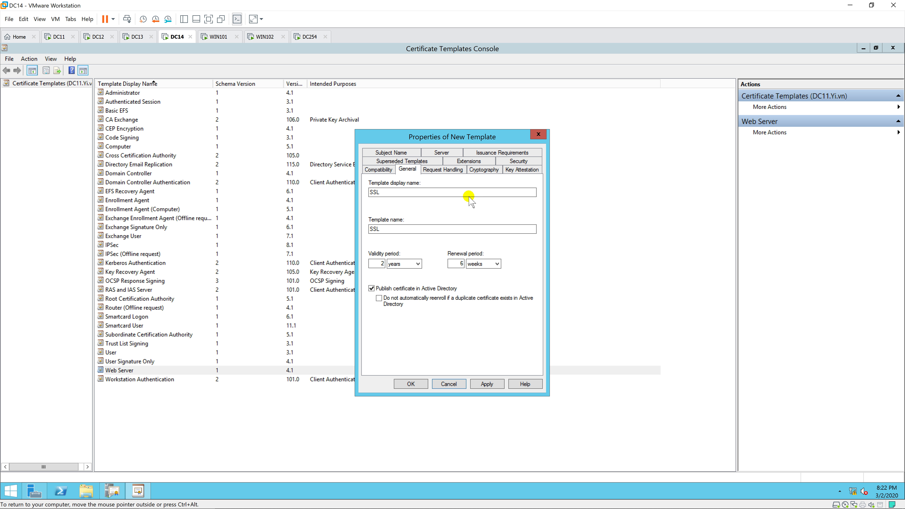
pyautogui.click(448, 170)
pyautogui.click(372, 267)
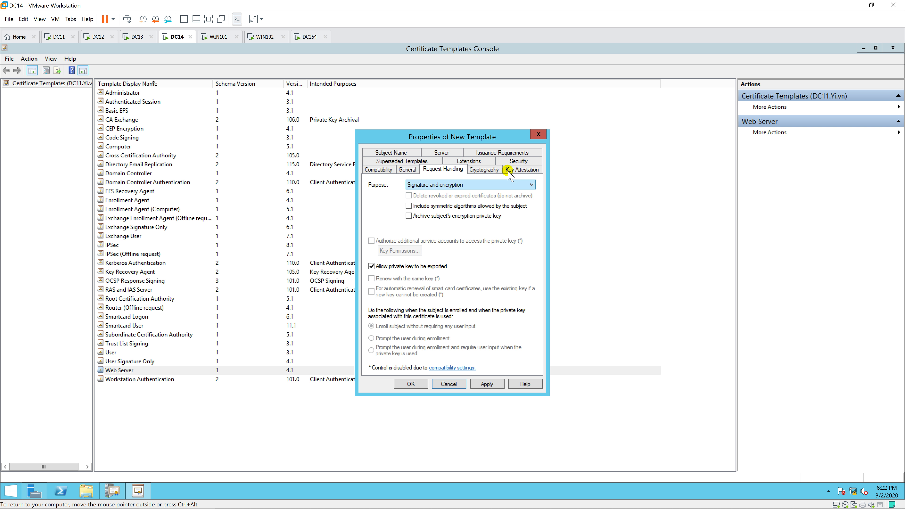
# Add computers DC12, DC13 and DC14 to the SSL template's security permissions.
pyautogui.click(514, 161)
pyautogui.click(489, 258)
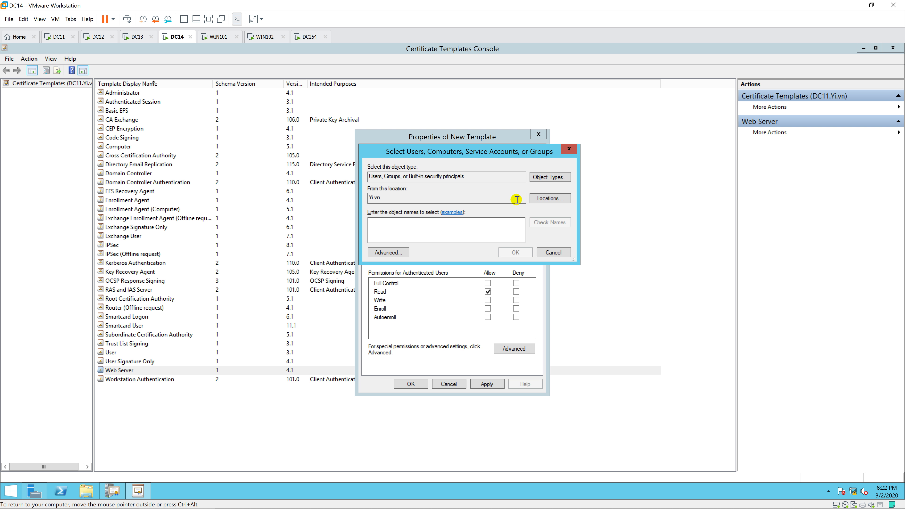
pyautogui.click(548, 198)
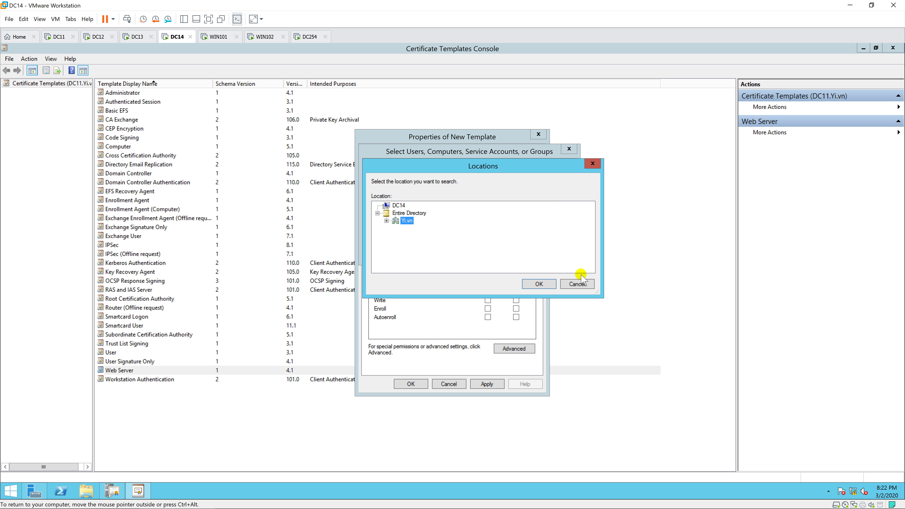
pyautogui.click(577, 282)
pyautogui.click(551, 176)
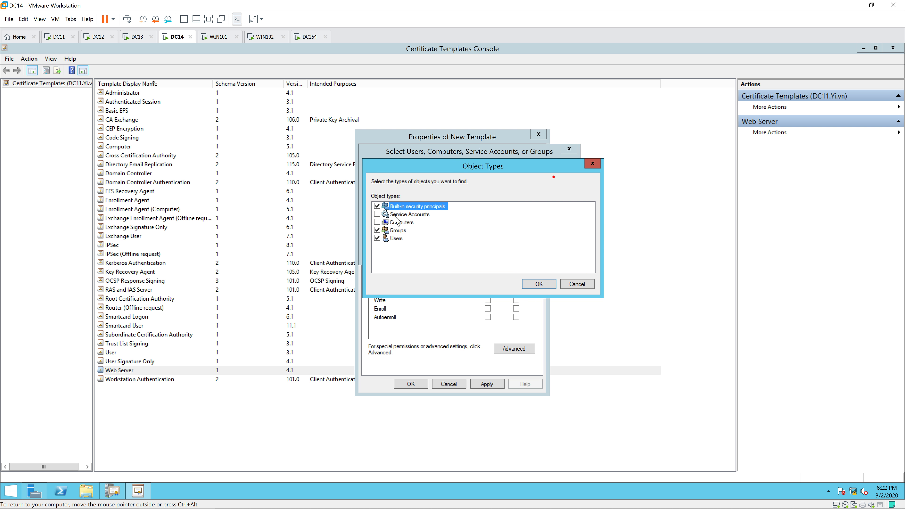
pyautogui.click(533, 285)
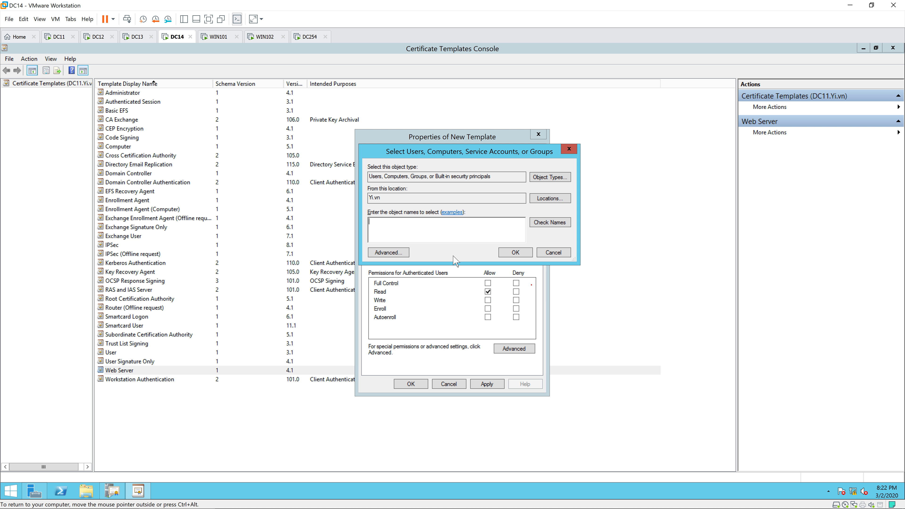
pyautogui.click(431, 236)
pyautogui.write('dc')
pyautogui.write('14')
pyautogui.click(540, 223)
pyautogui.click(515, 252)
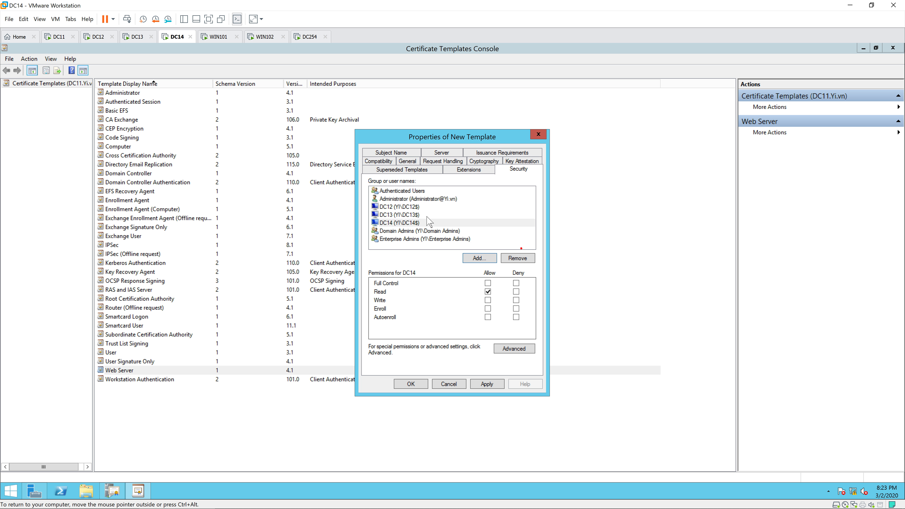
# Grant DC14 Enroll permission, save the SSL template, and close the templates console.
pyautogui.click(414, 208)
pyautogui.click(419, 216)
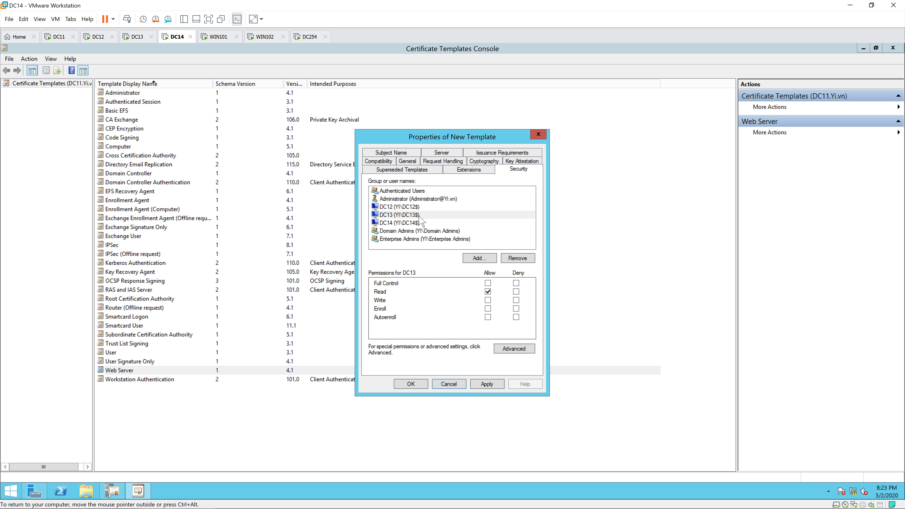
pyautogui.click(416, 223)
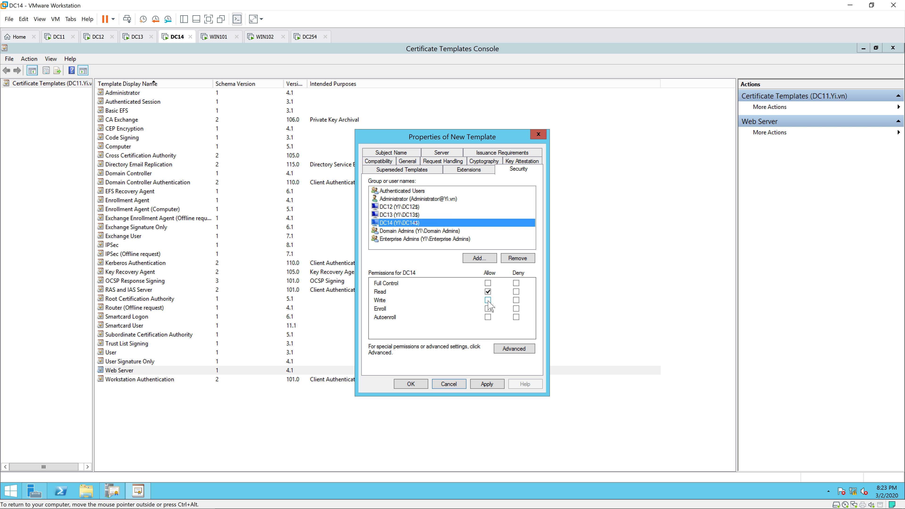
pyautogui.click(487, 308)
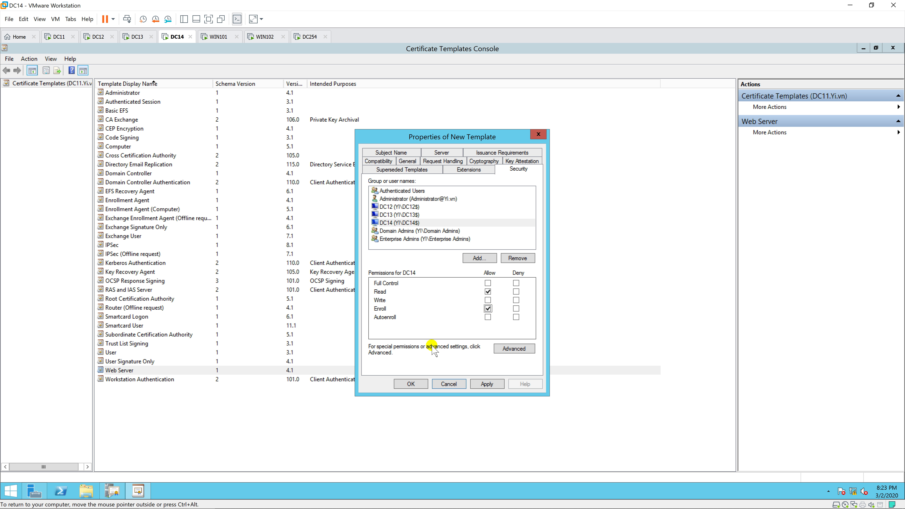
pyautogui.click(420, 383)
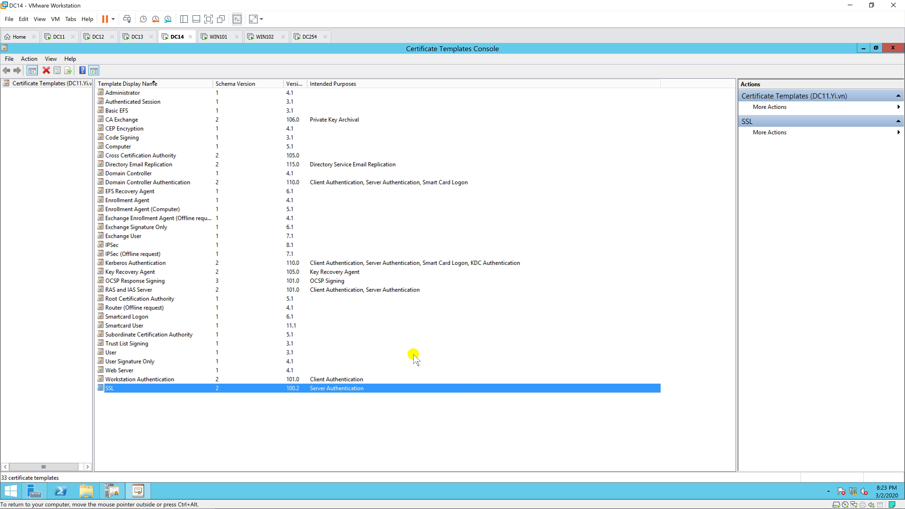
pyautogui.click(892, 48)
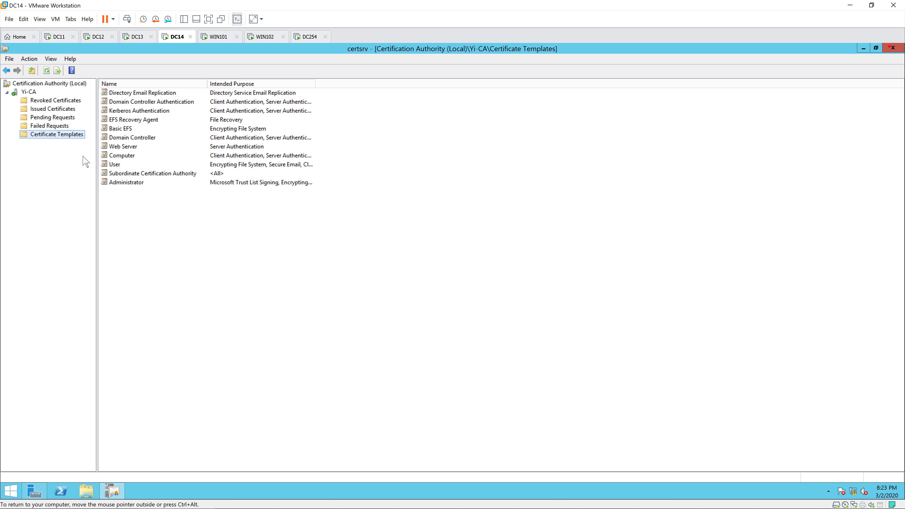
# Add SSL as a new Certificate Template to Issue on Yi-CA and select it in the list.
pyautogui.rightClick(65, 134)
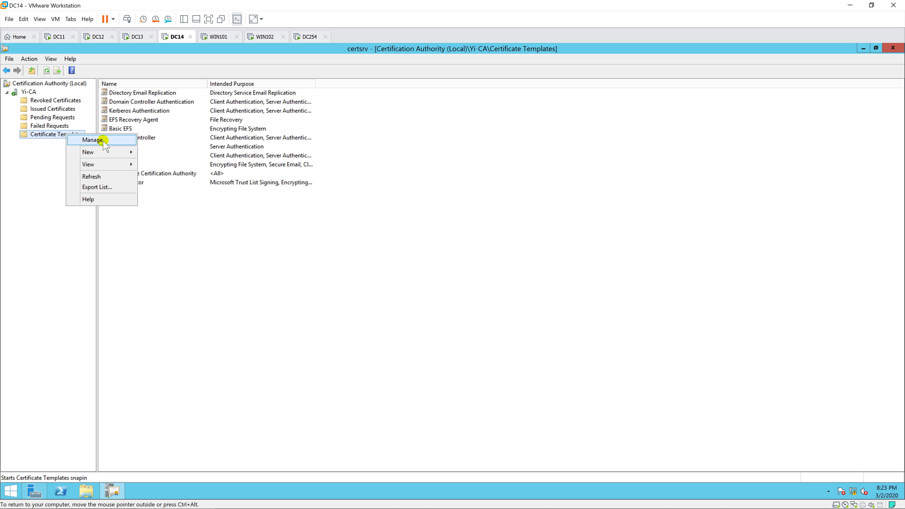
pyautogui.moveTo(114, 153)
pyautogui.click(187, 152)
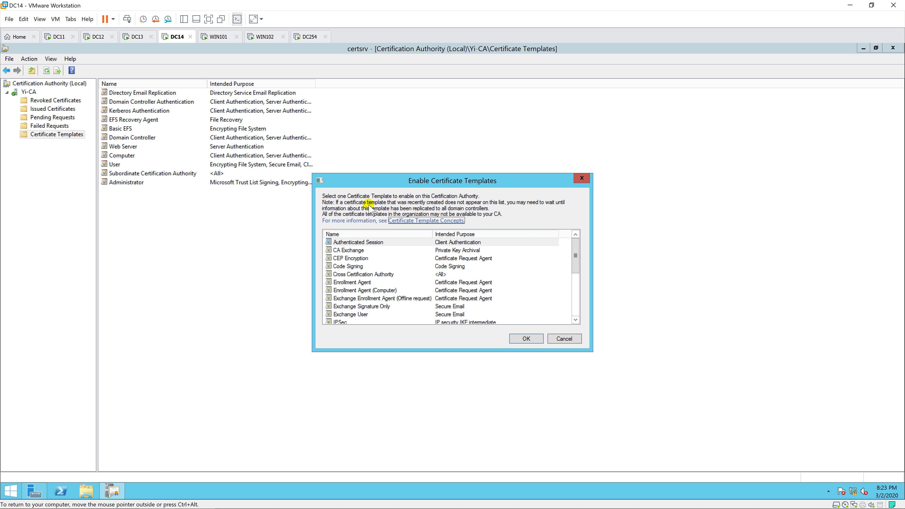
pyautogui.moveTo(575, 252); pyautogui.dragTo(578, 305)
pyautogui.click(367, 291)
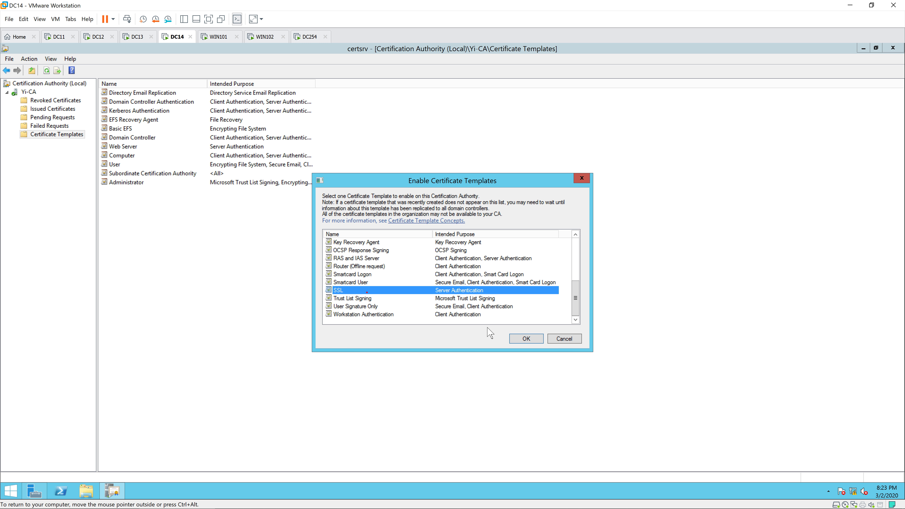
pyautogui.click(526, 338)
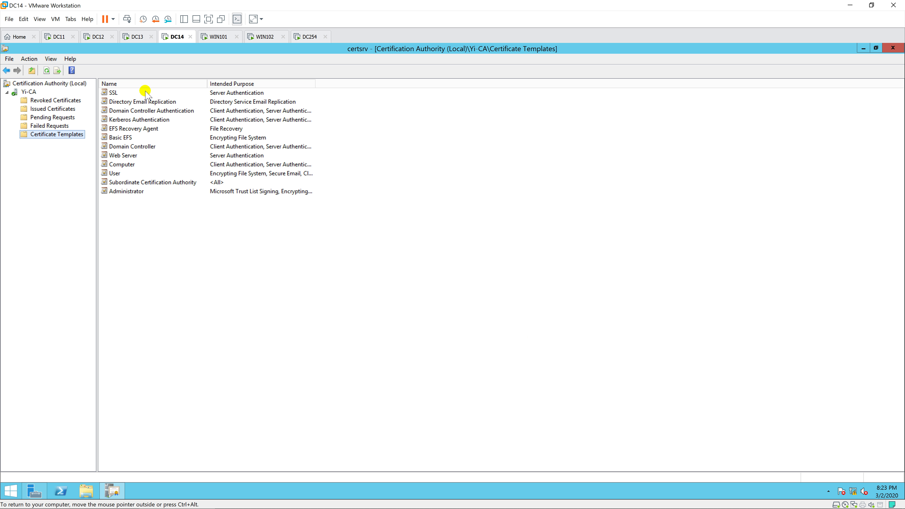
pyautogui.click(146, 93)
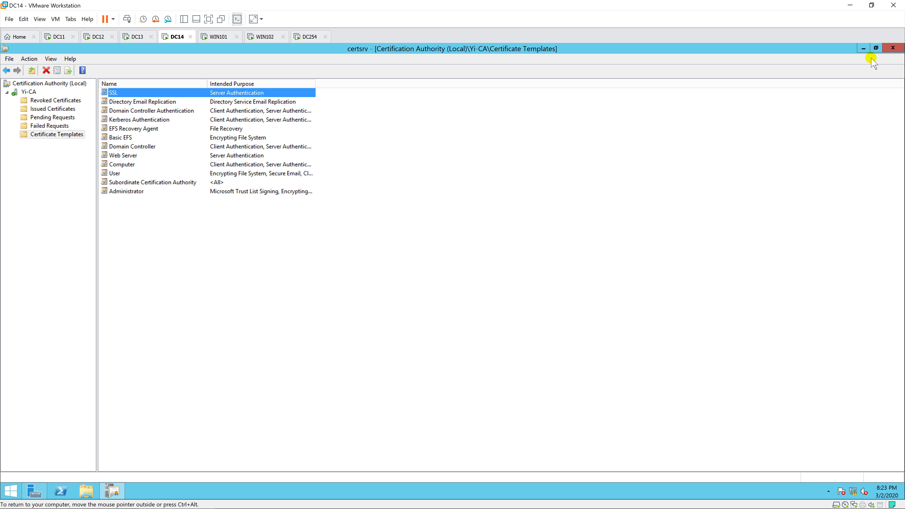
# Close the Certification Authority console and Server Manager, then shut down the DC14 server.
pyautogui.click(892, 47)
pyautogui.click(894, 47)
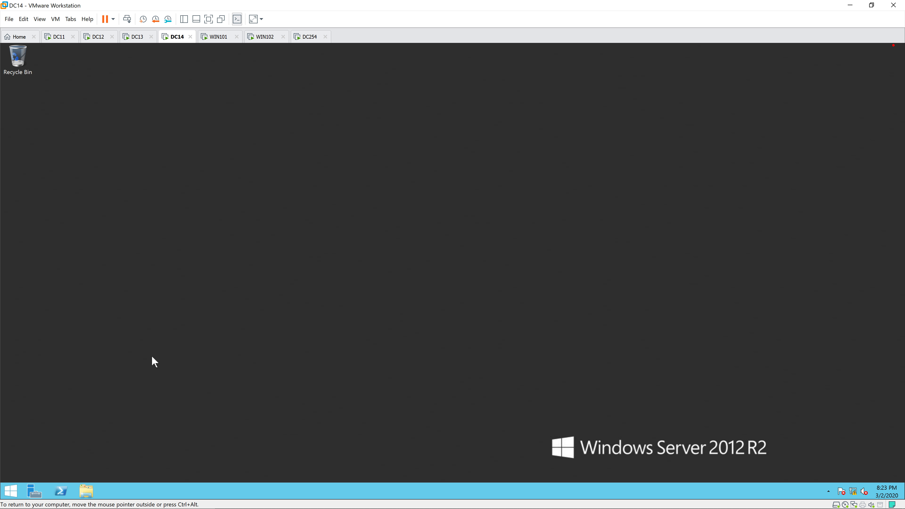
pyautogui.rightClick(11, 491)
pyautogui.moveTo(75, 473)
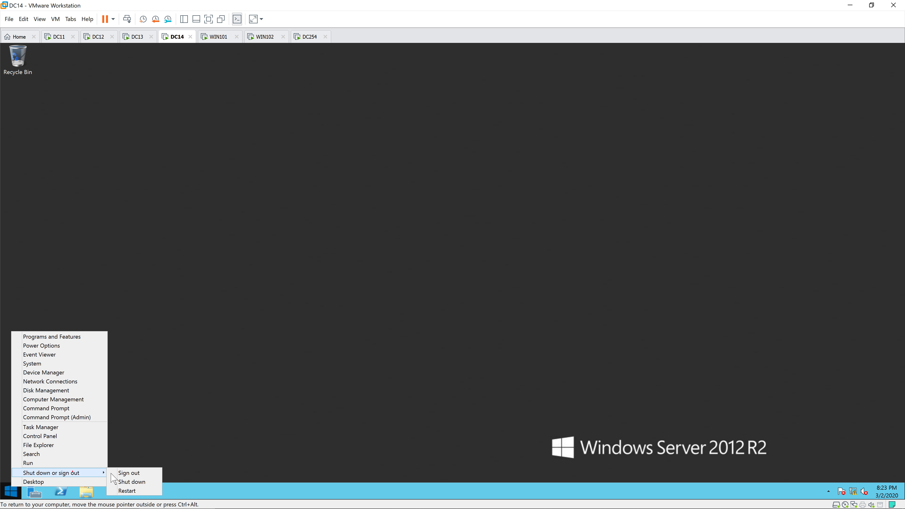
pyautogui.click(131, 482)
pyautogui.click(109, 476)
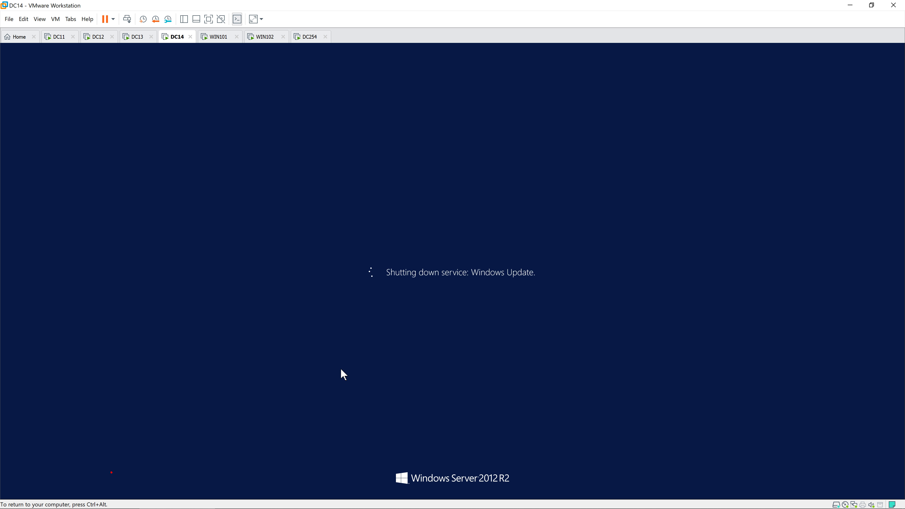
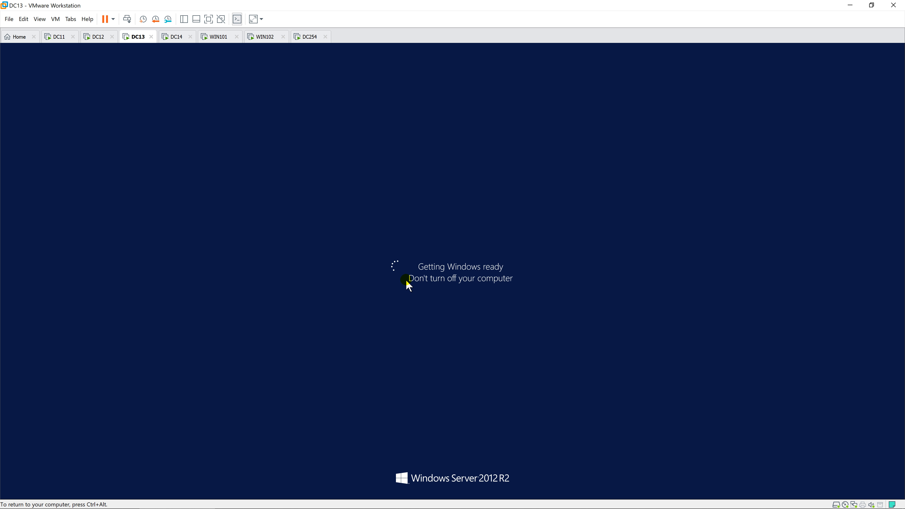
# Restart the WIN102 virtual machine from its power options.
pyautogui.hotkey('ctrl', 'alt')
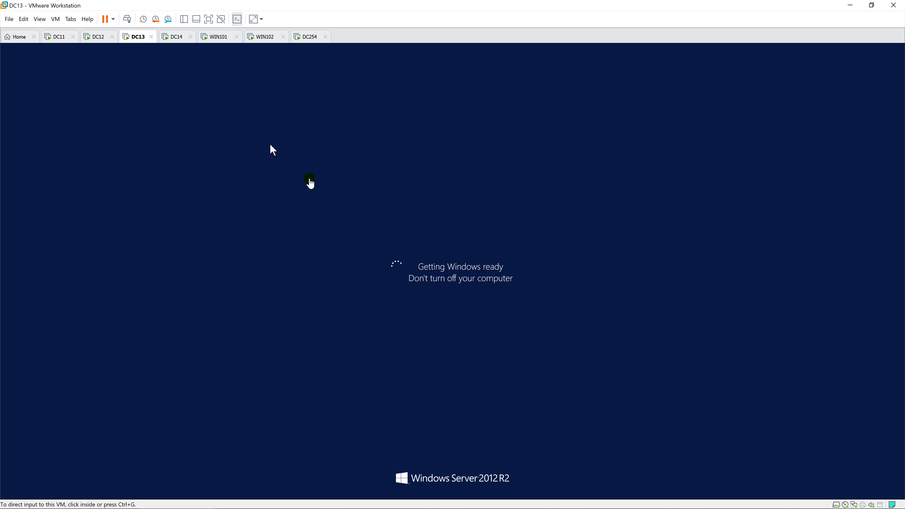
pyautogui.click(262, 36)
pyautogui.click(314, 115)
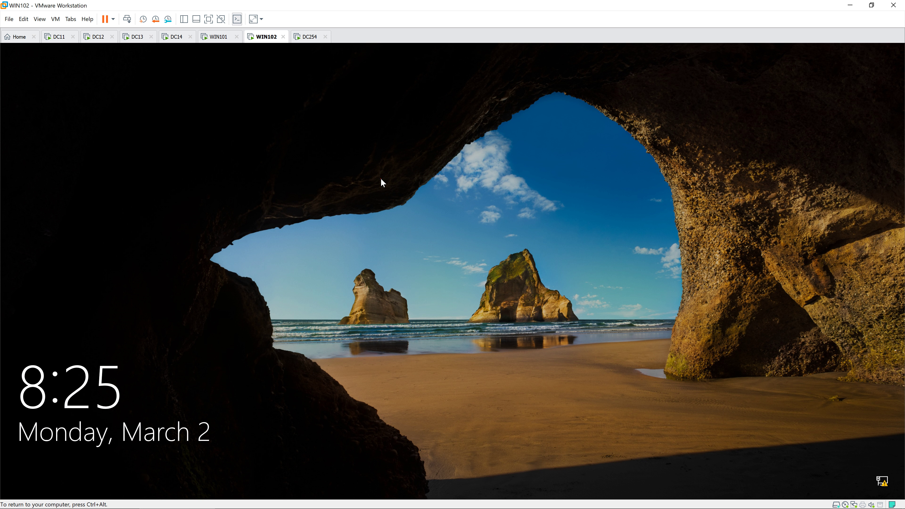
pyautogui.click(500, 245)
pyautogui.click(882, 478)
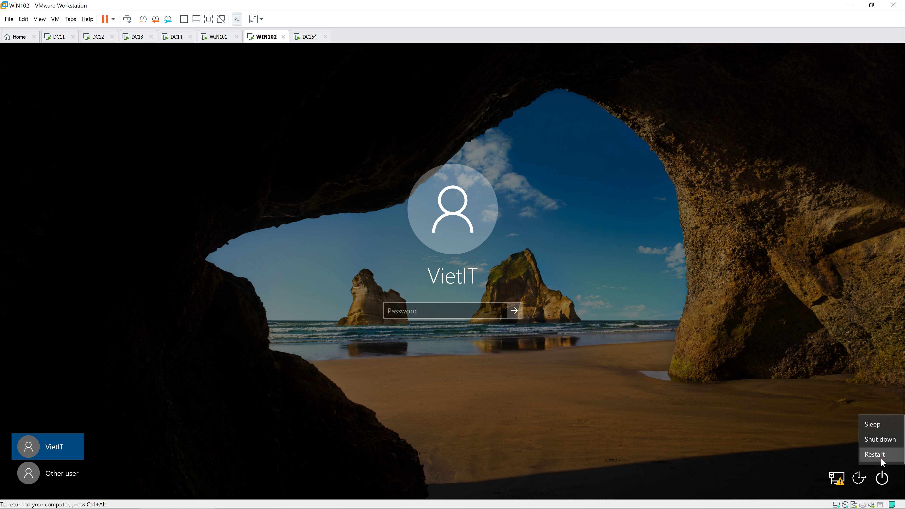
pyautogui.click(874, 454)
pyautogui.hotkey('ctrl', 'alt')
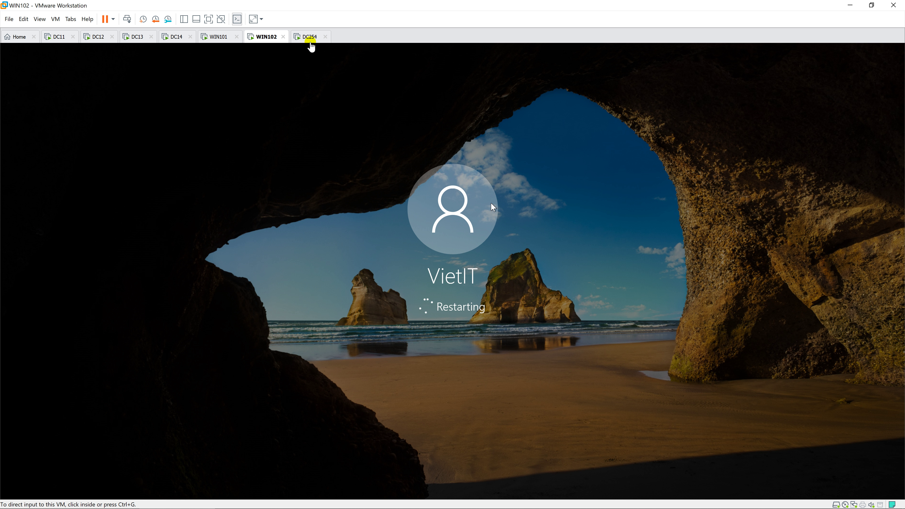
# Restart the WIN101 virtual machine from its power options.
pyautogui.click(221, 36)
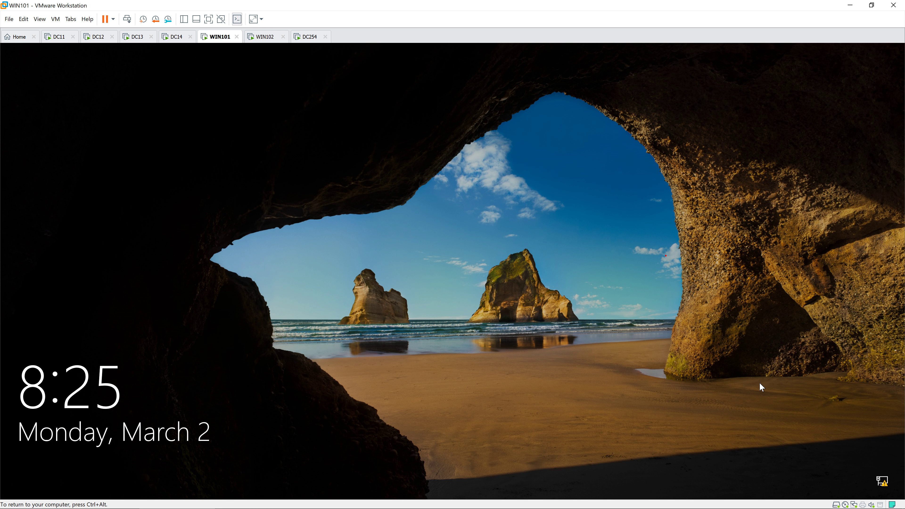
pyautogui.click(866, 462)
pyautogui.click(882, 478)
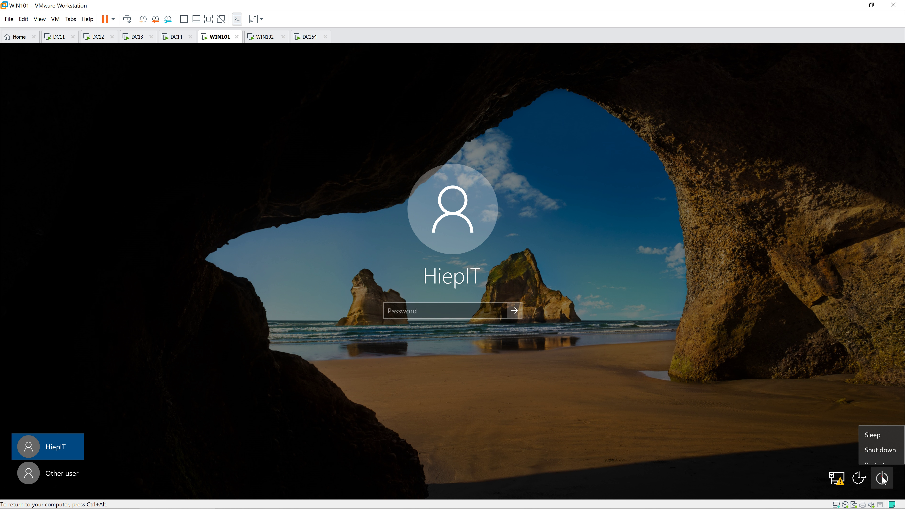
pyautogui.click(883, 459)
pyautogui.hotkey('ctrl', 'alt')
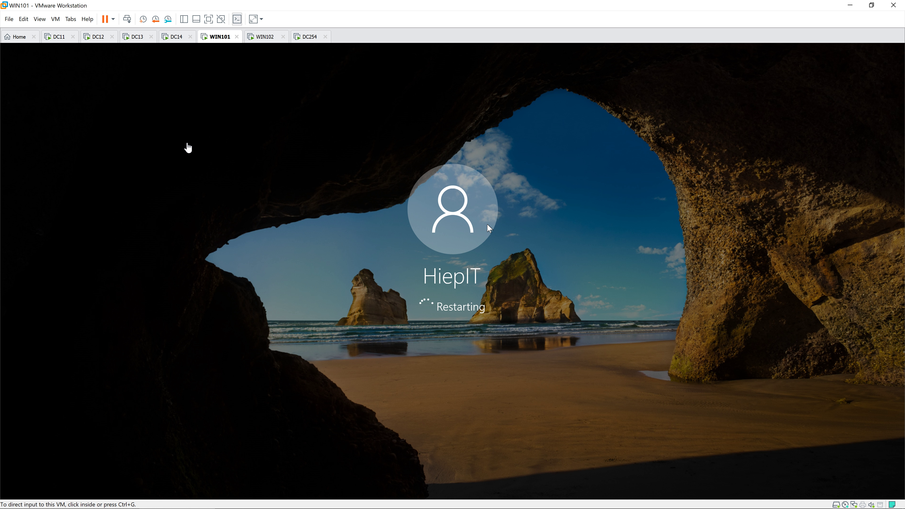
# Sign in to DC13 as Administrator with Ctrl+Alt+Del.
pyautogui.click(94, 37)
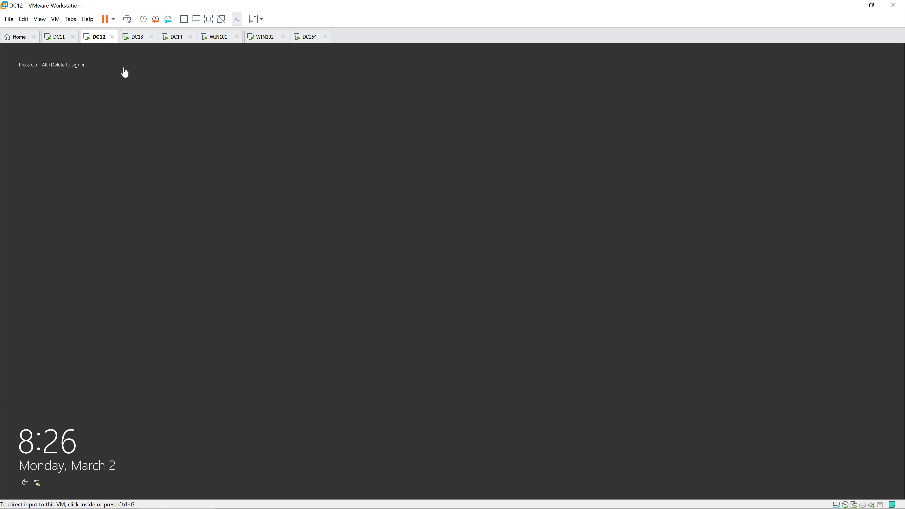
pyautogui.click(132, 37)
pyautogui.click(170, 83)
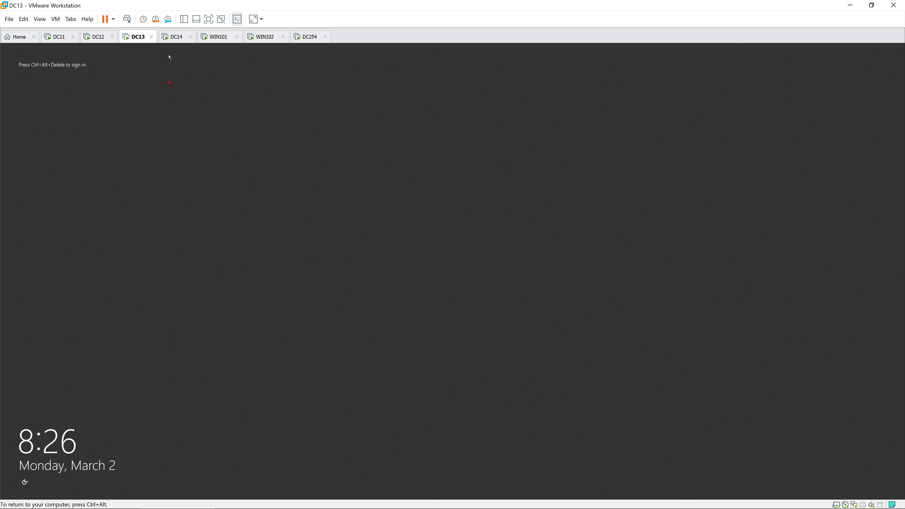
pyautogui.click(169, 37)
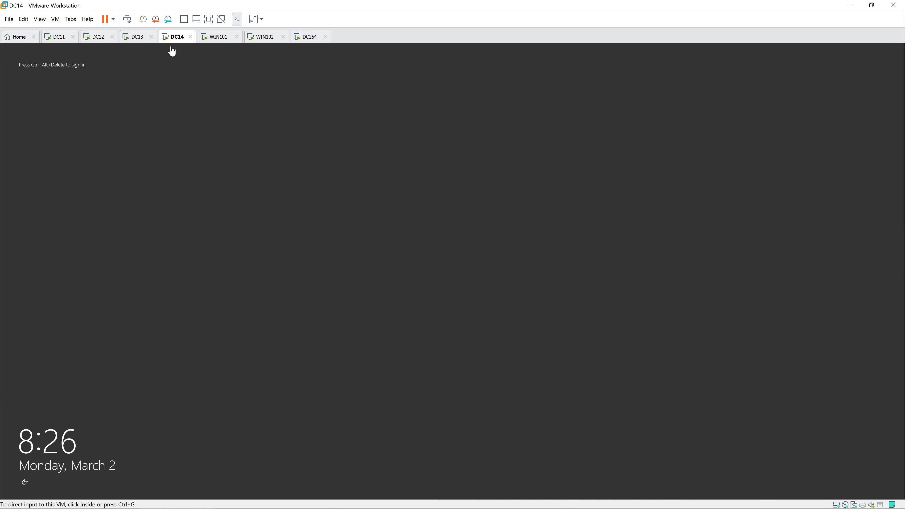
pyautogui.click(145, 42)
pyautogui.click(303, 183)
pyautogui.hotkey('ctrl', 'alt', 'Delete')
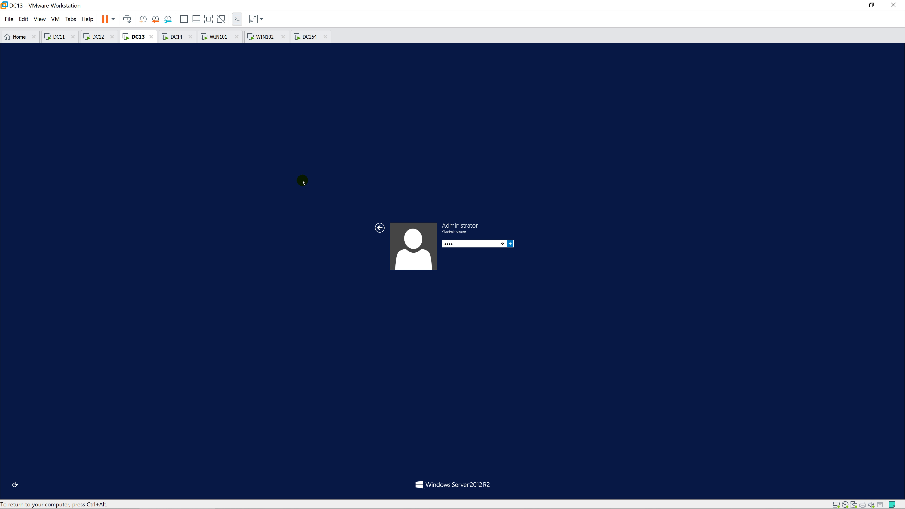
pyautogui.press('Return')
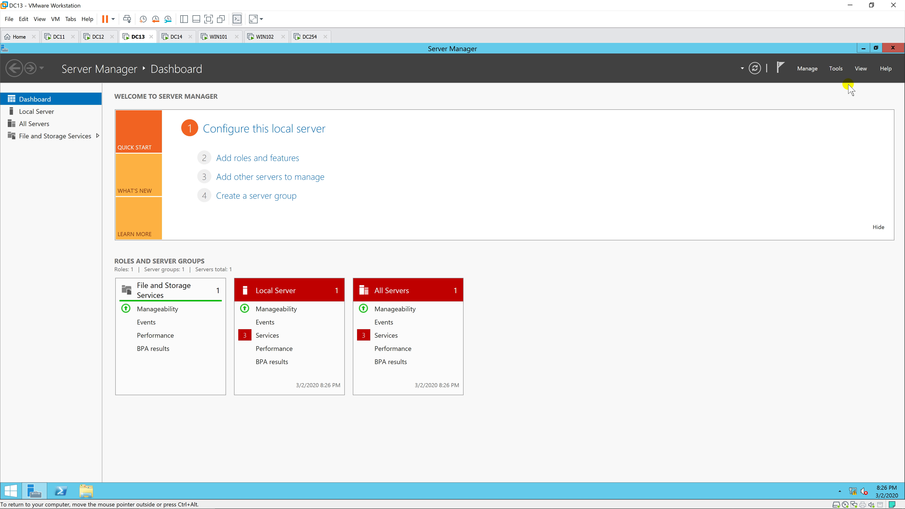
# Launch mmc from the Start screen and maximize the console.
pyautogui.press('super')
pyautogui.write('mm')
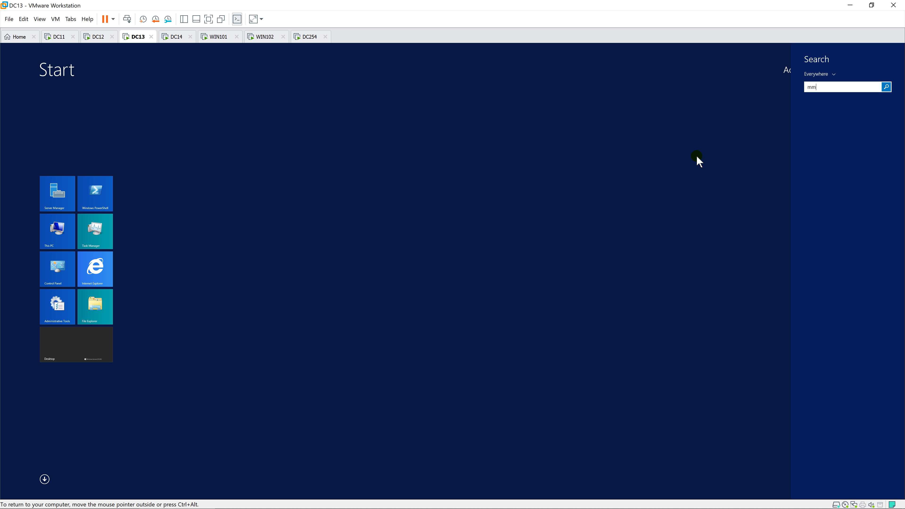
pyautogui.write('c')
pyautogui.press('Return')
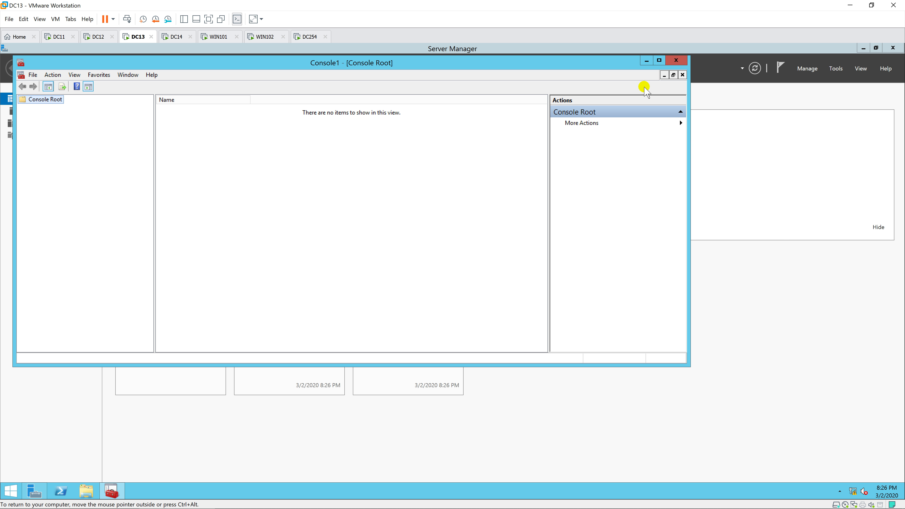
pyautogui.click(659, 61)
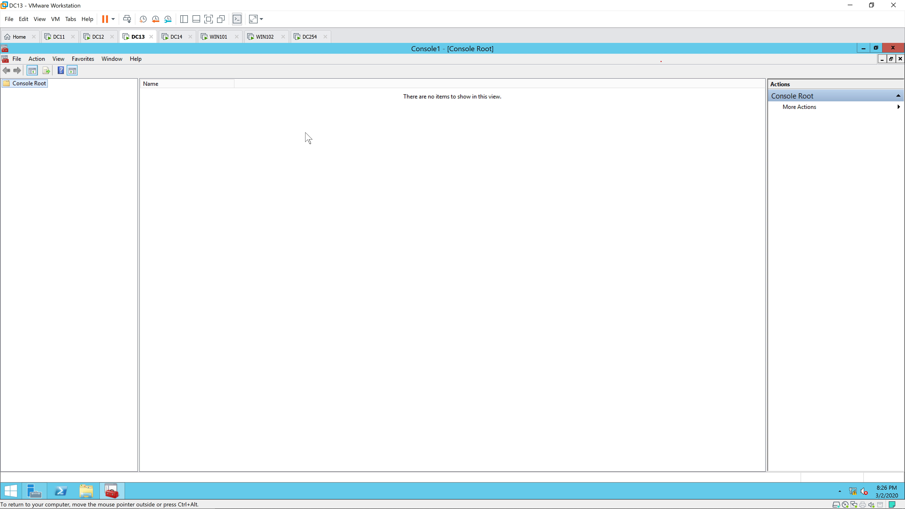
# Add the Certificates snap-in for the local computer account and expand its stores.
pyautogui.click(16, 59)
pyautogui.click(38, 112)
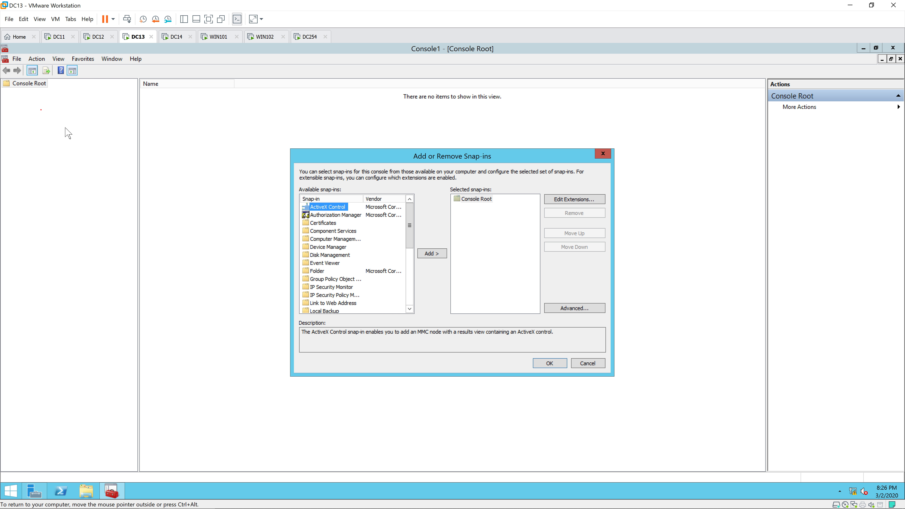
pyautogui.click(323, 223)
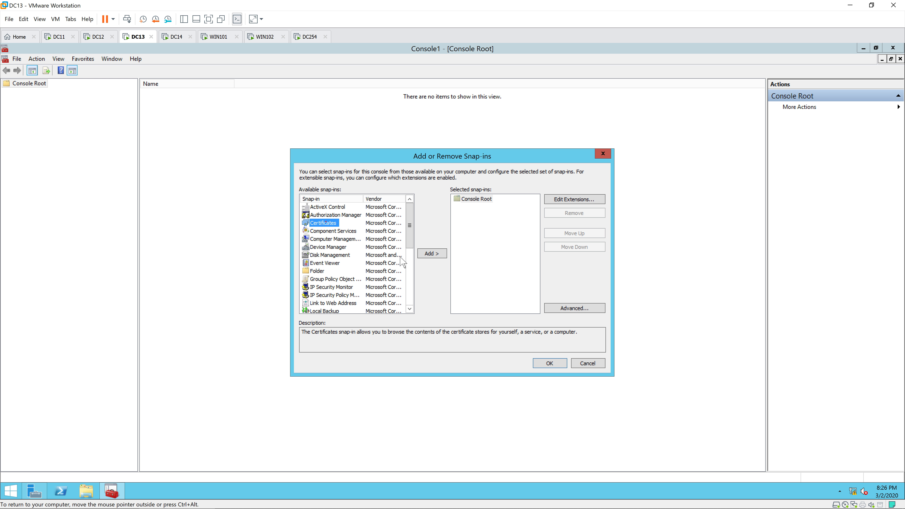
pyautogui.click(440, 253)
pyautogui.click(344, 215)
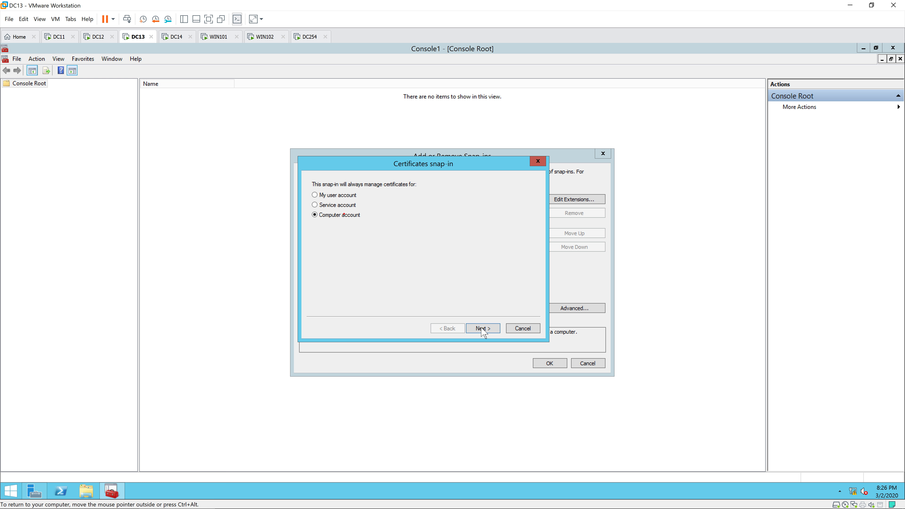
pyautogui.click(481, 331)
pyautogui.click(482, 331)
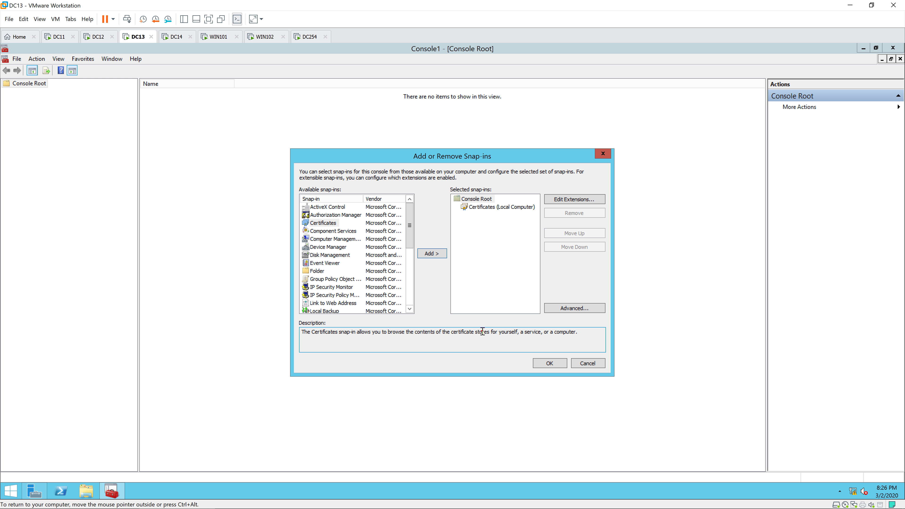
pyautogui.click(539, 364)
pyautogui.click(7, 92)
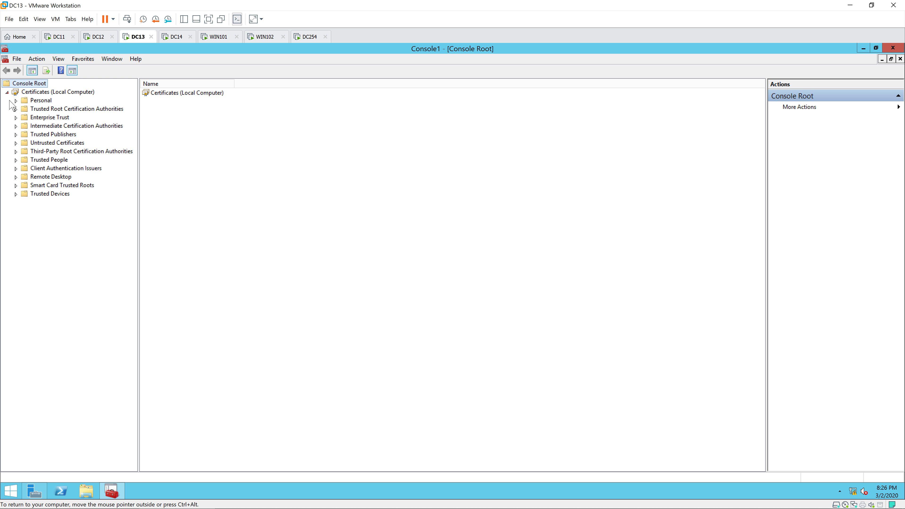
# Request a new Personal-store certificate via Active Directory enrollment policy and pick the SSL template.
pyautogui.click(29, 101)
pyautogui.rightClick(42, 100)
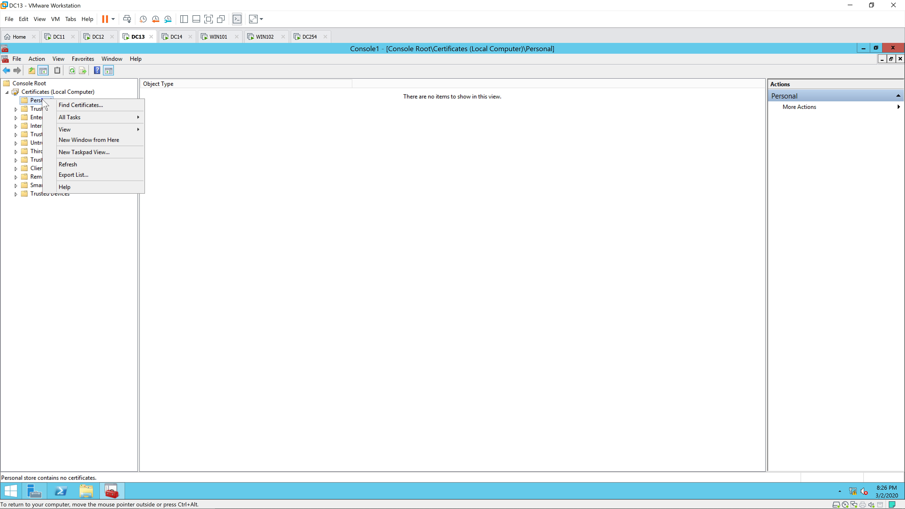
pyautogui.moveTo(106, 120)
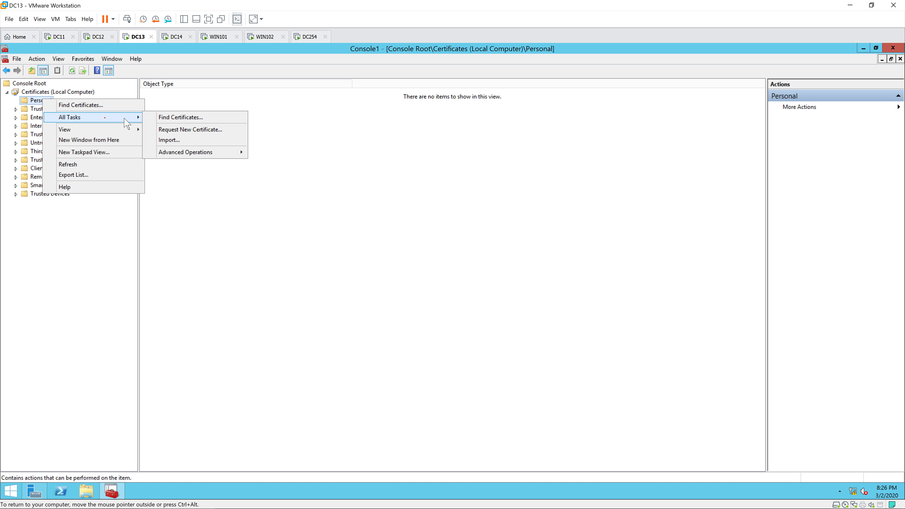
pyautogui.click(229, 130)
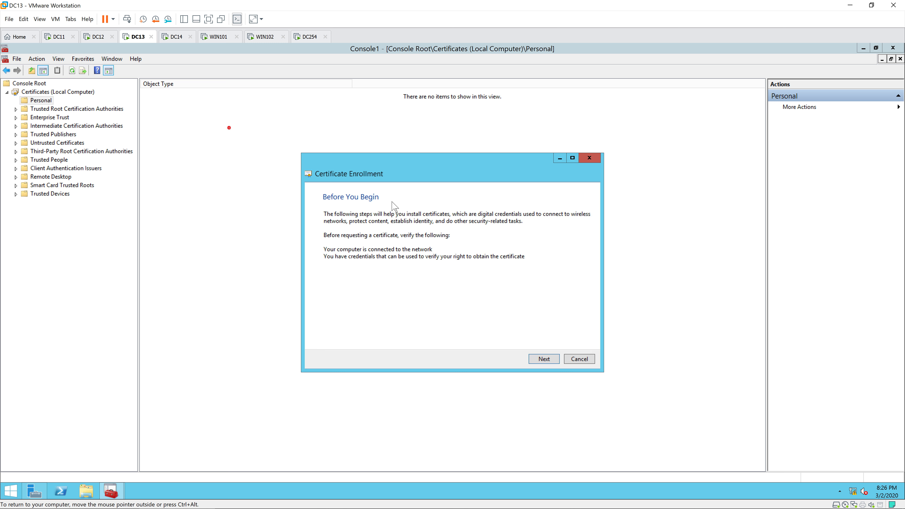
pyautogui.click(543, 360)
pyautogui.click(545, 359)
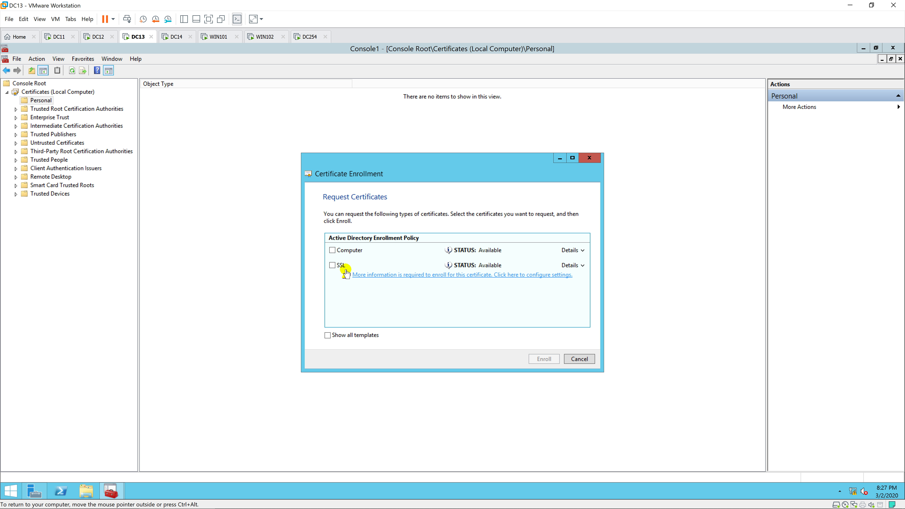
pyautogui.click(334, 266)
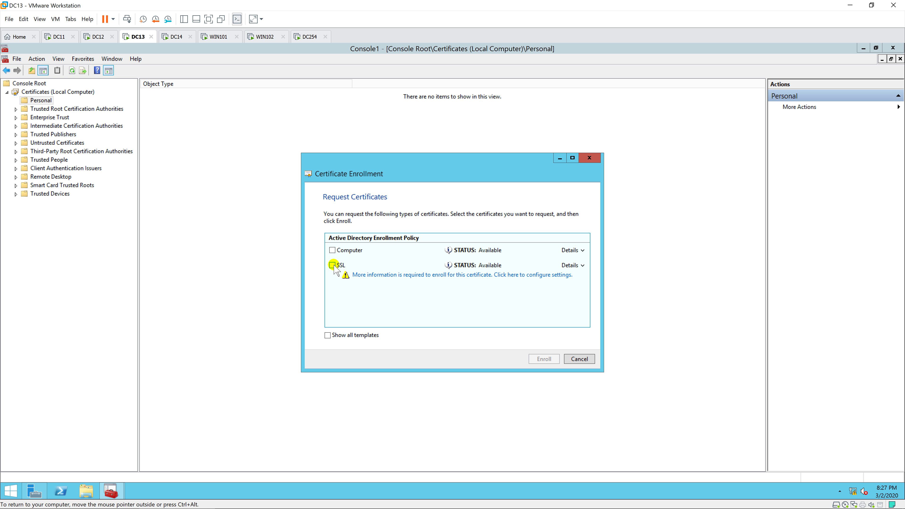
# Open the SSL template's settings and enter Common name DC13 as the subject.
pyautogui.click(442, 275)
pyautogui.click(382, 317)
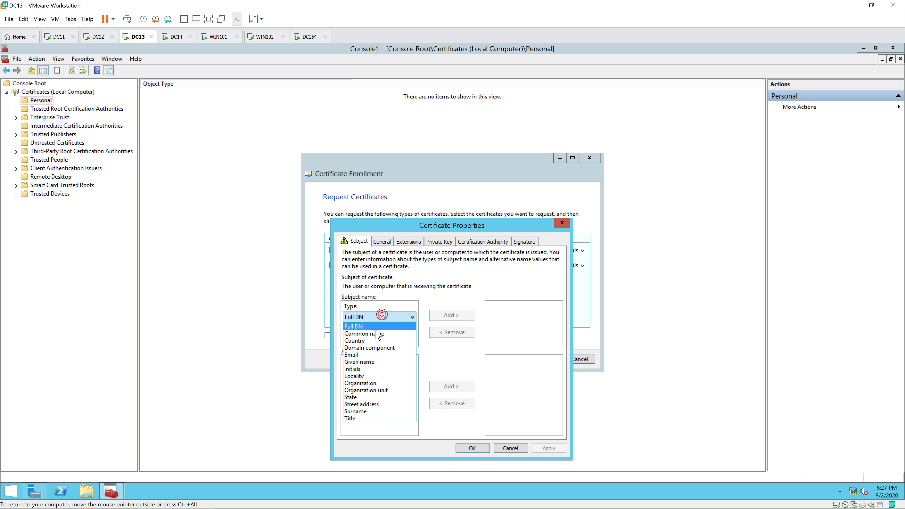
pyautogui.click(375, 332)
pyautogui.click(383, 321)
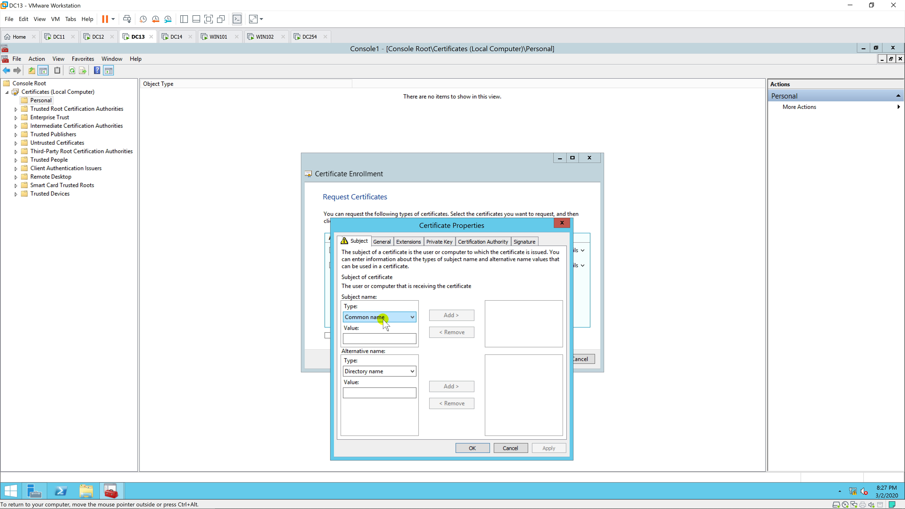
pyautogui.click(376, 338)
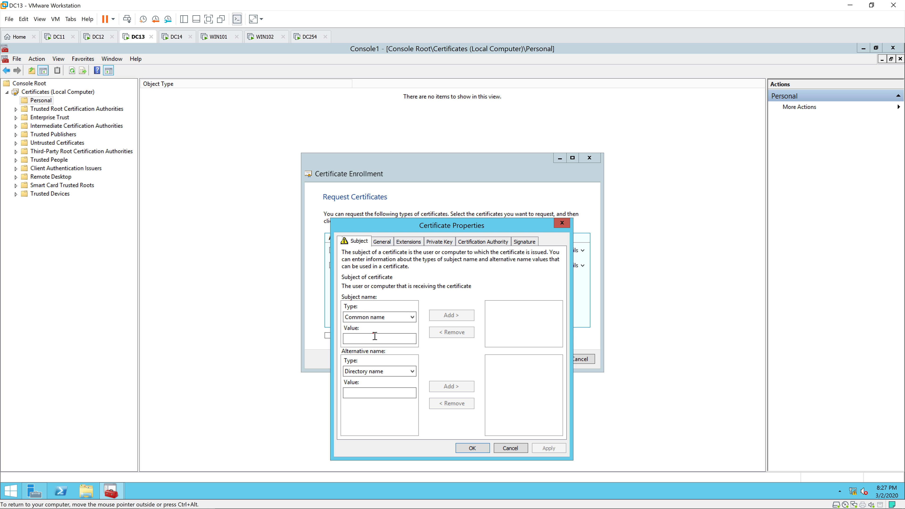
pyautogui.click(376, 338)
pyautogui.write('DC13')
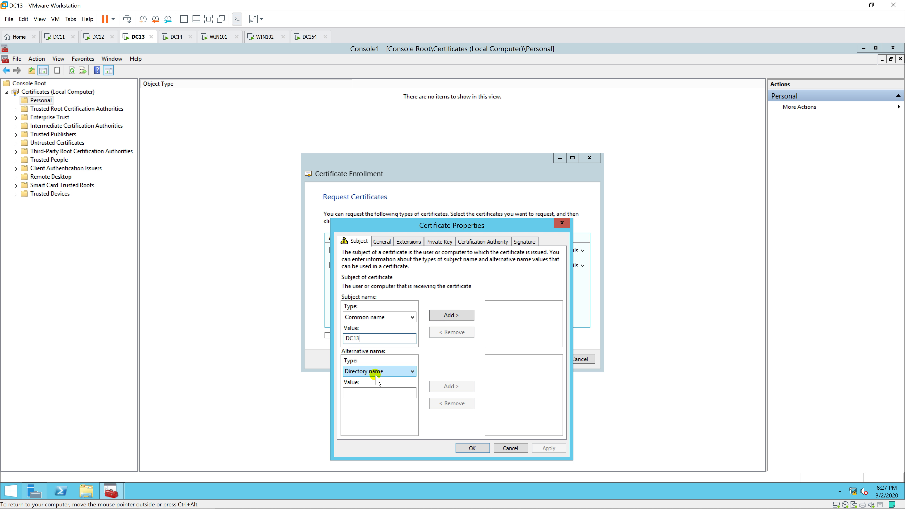
# Add CN=DC13 and DNS alternative name DC13.Yi.vn, then save the certificate properties.
pyautogui.click(381, 372)
pyautogui.click(376, 387)
pyautogui.click(374, 392)
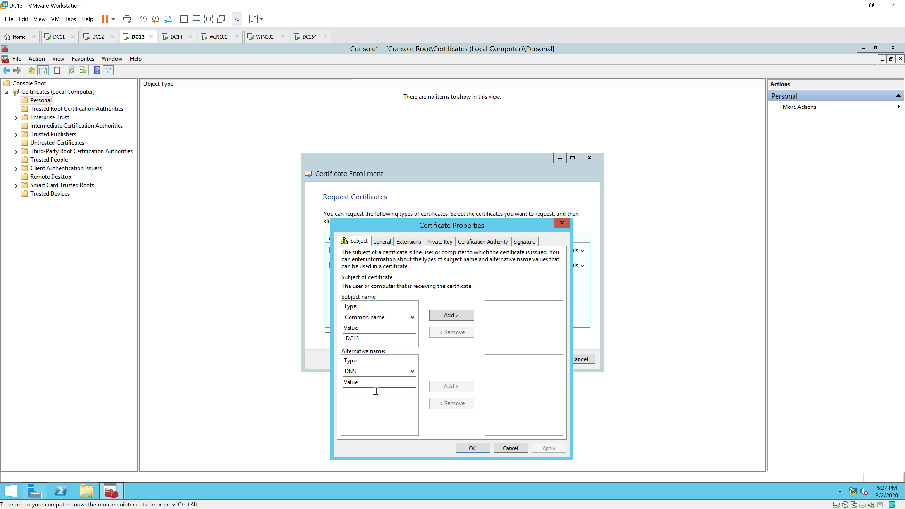
pyautogui.write('DC13.Yi.vn')
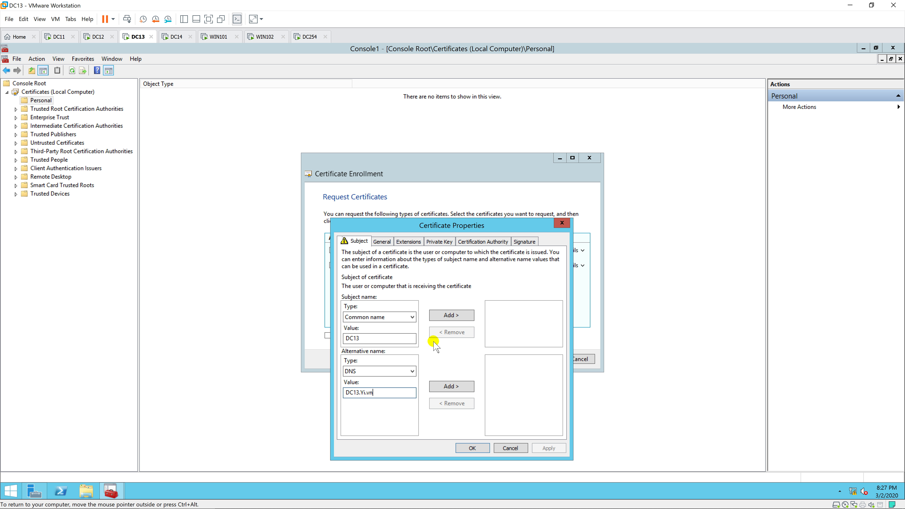
pyautogui.click(451, 316)
pyautogui.click(447, 387)
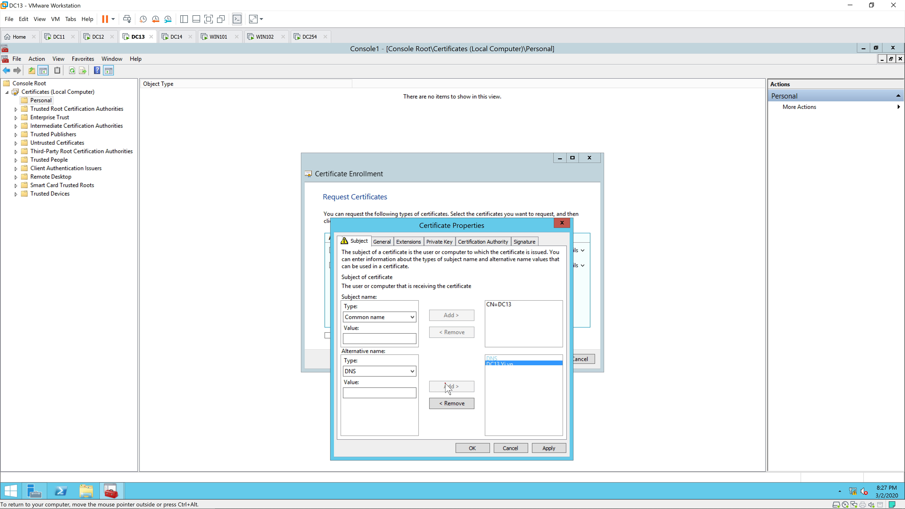
pyautogui.click(473, 448)
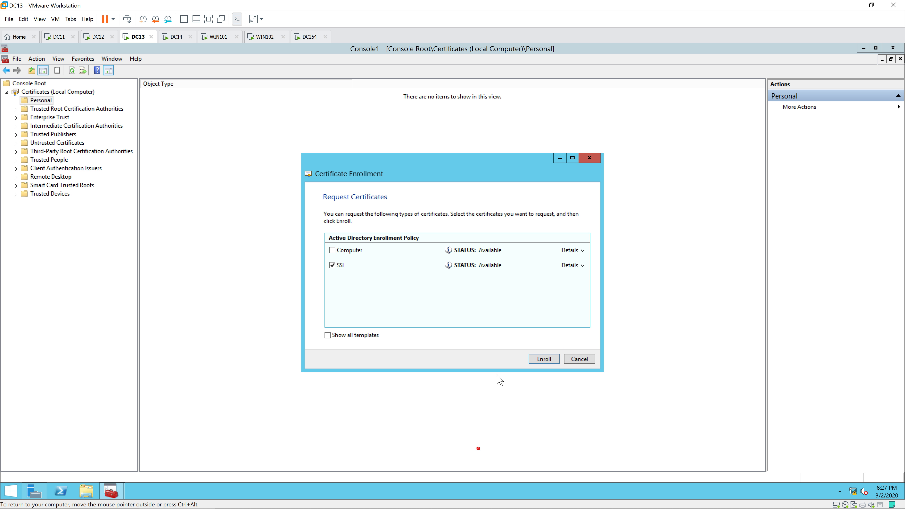
# Enroll the SSL certificate and finish the enrollment wizard.
pyautogui.click(545, 359)
pyautogui.click(487, 358)
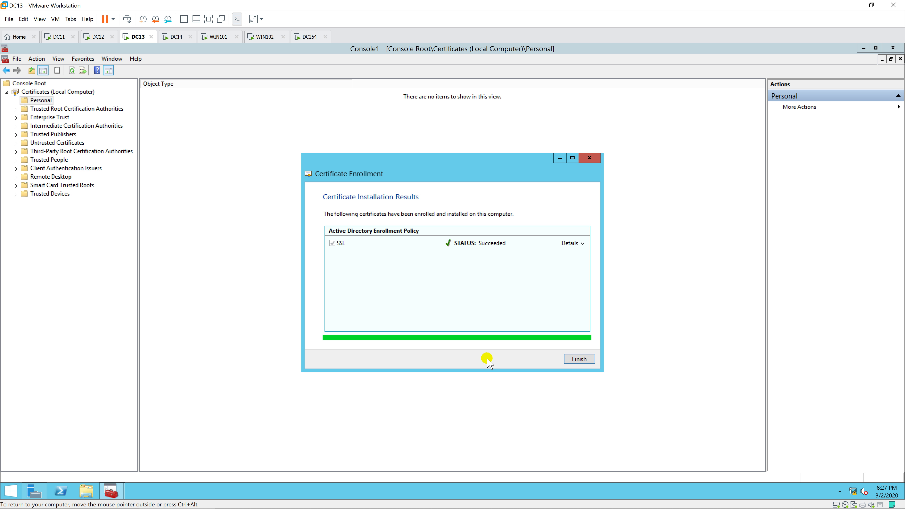
pyautogui.click(567, 359)
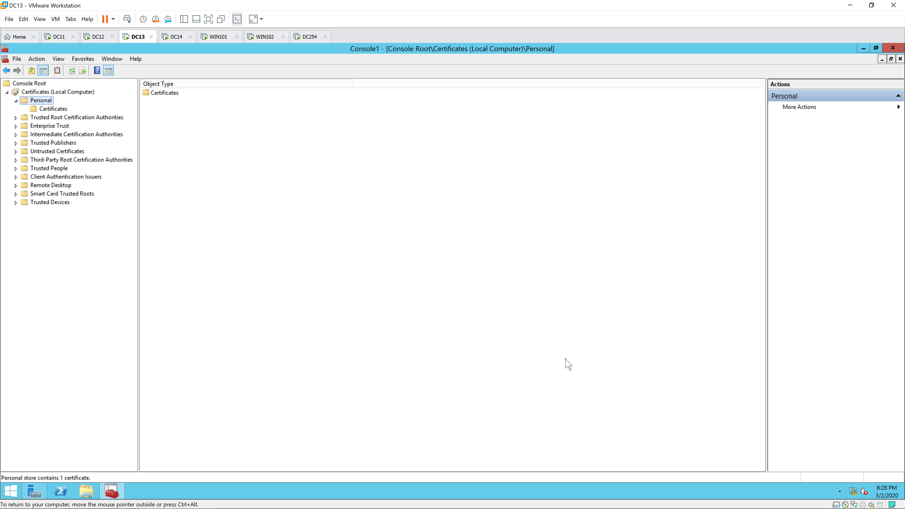
# Check the new DC13 certificate in Personal > Certificates and close the console without saving.
pyautogui.click(54, 108)
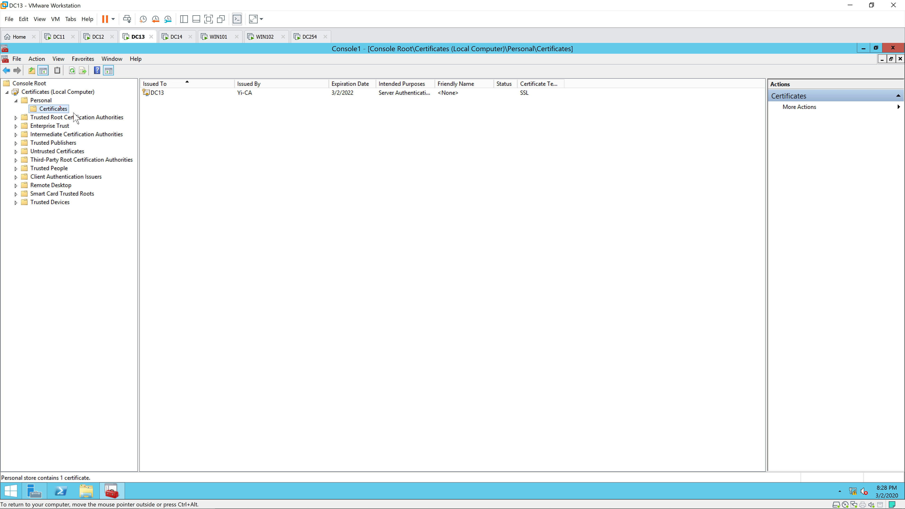
pyautogui.click(172, 95)
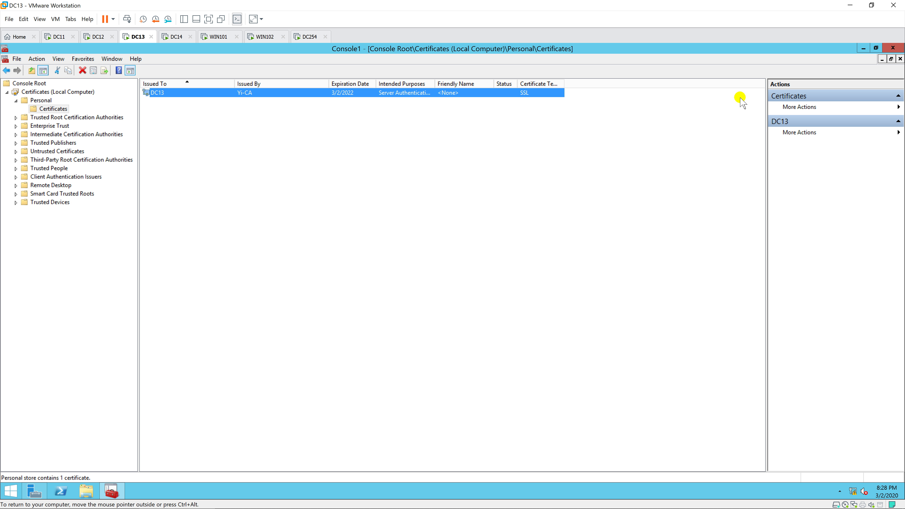
pyautogui.click(887, 48)
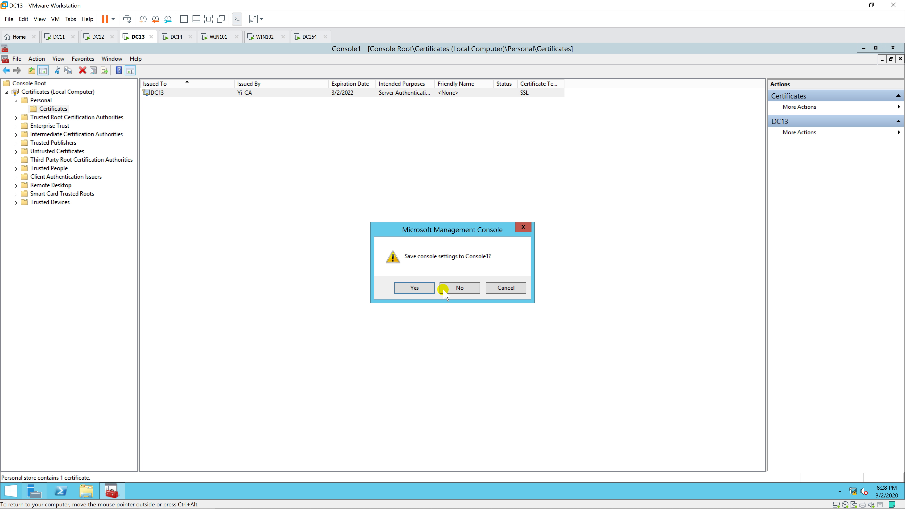
pyautogui.click(451, 292)
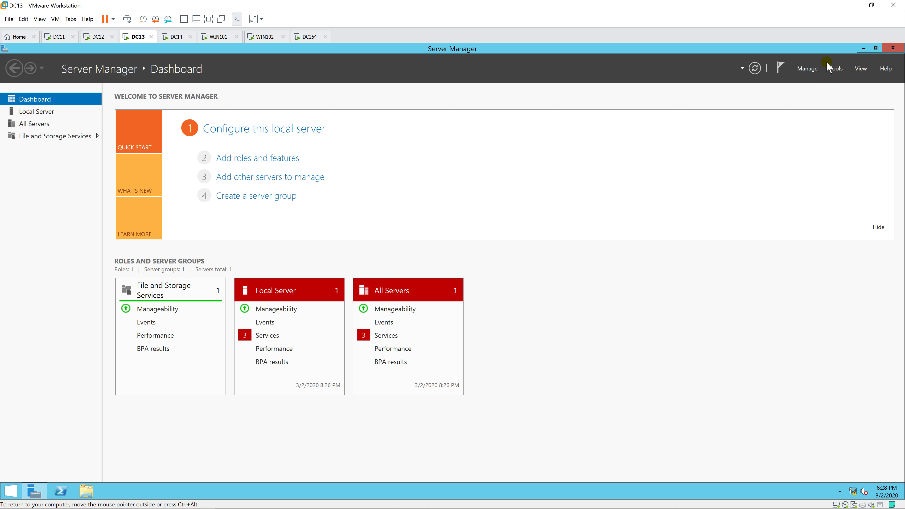
# In Add Roles and Features, select Active Directory Rights Management Services with its required features.
pyautogui.click(808, 68)
pyautogui.click(842, 80)
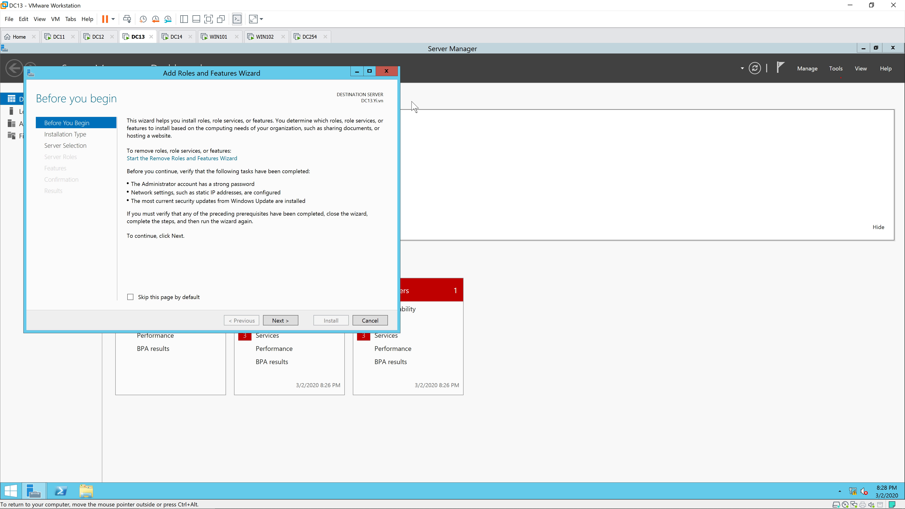
pyautogui.click(370, 71)
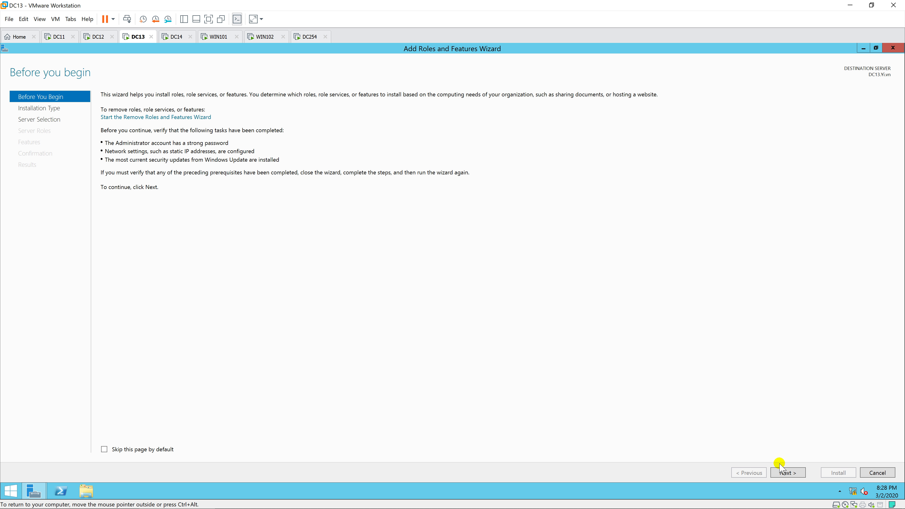
pyautogui.click(786, 472)
pyautogui.click(786, 472)
pyautogui.click(787, 472)
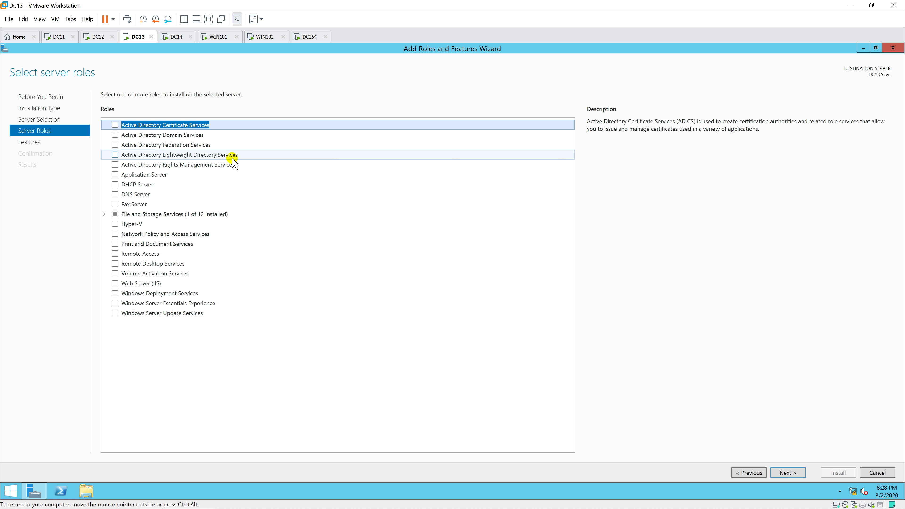
pyautogui.click(115, 164)
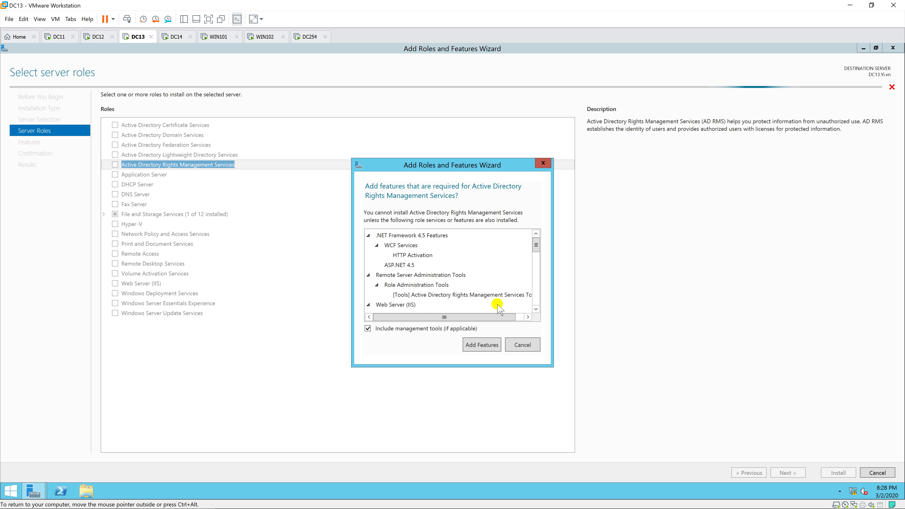
pyautogui.click(487, 345)
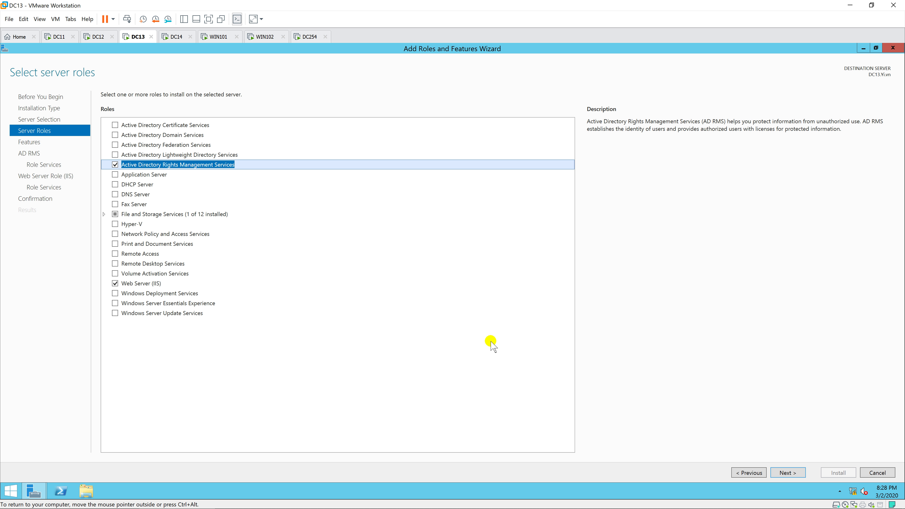
# Accept the default features, AD RMS and IIS role services, and start the installation.
pyautogui.click(786, 475)
pyautogui.click(788, 474)
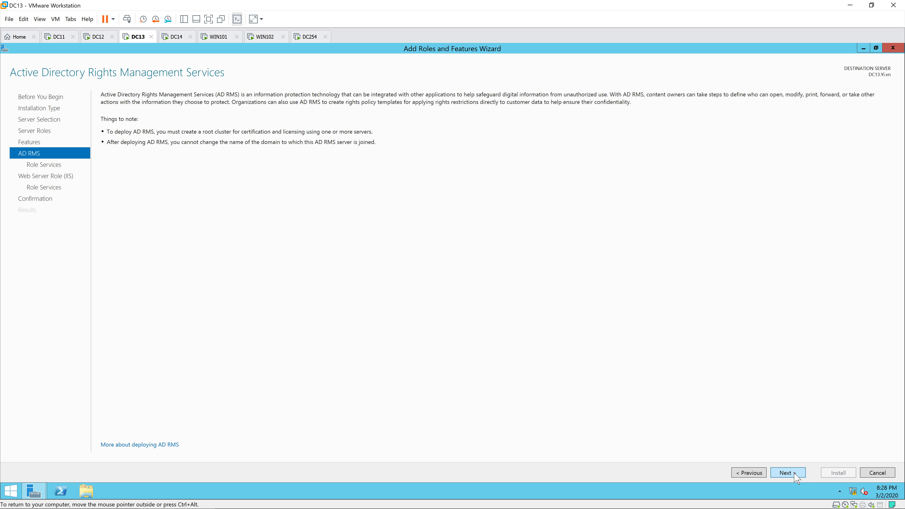
pyautogui.click(794, 475)
pyautogui.click(795, 473)
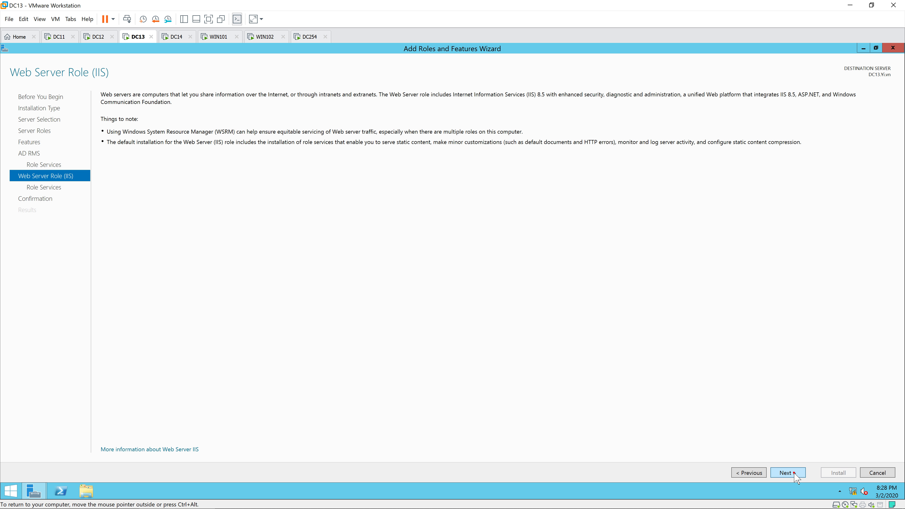
pyautogui.click(795, 474)
pyautogui.click(793, 474)
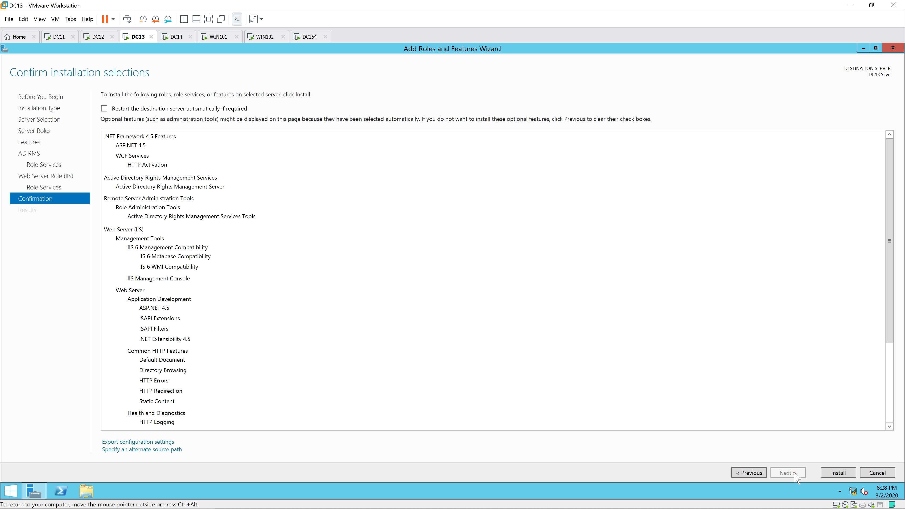
pyautogui.click(838, 473)
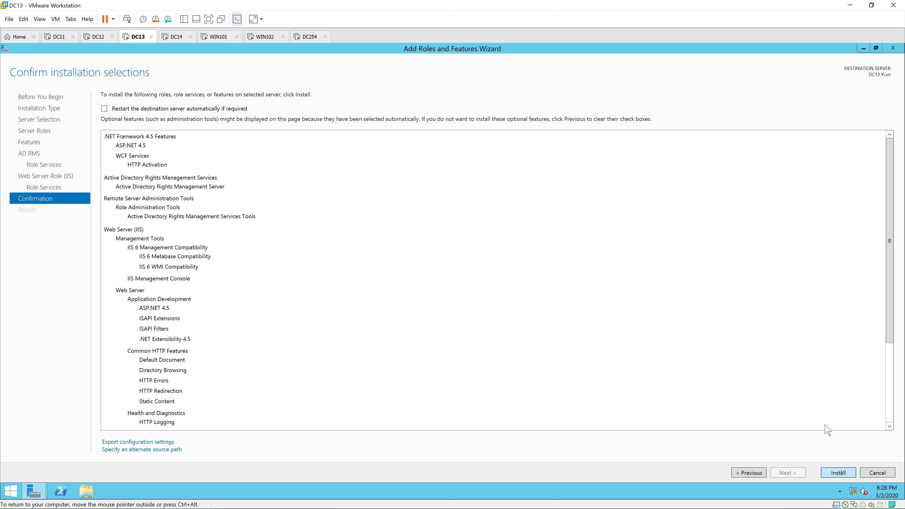
# Wait for the AD RMS installation to succeed and close the wizard.
pyautogui.click(806, 388)
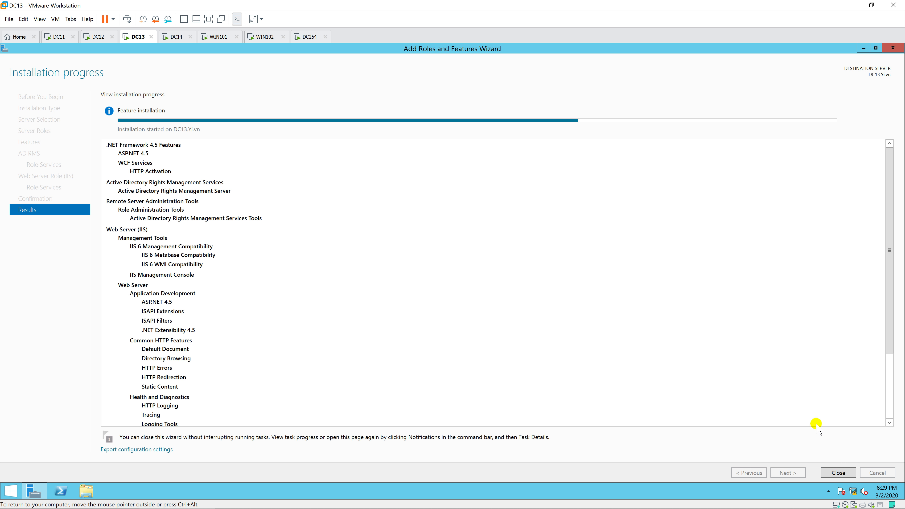
pyautogui.click(844, 474)
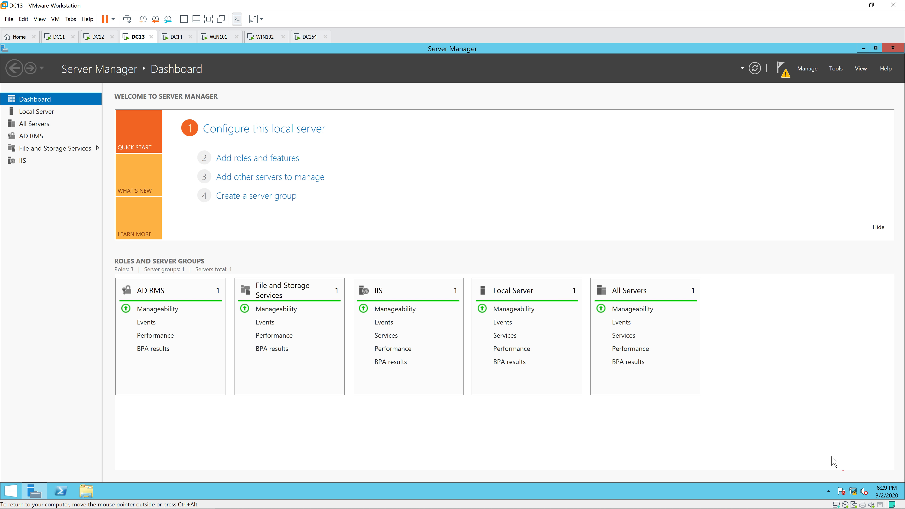
# Launch AD RMS configuration, create a new root cluster, and use Windows Internal Database on this server.
pyautogui.click(785, 77)
pyautogui.click(727, 126)
pyautogui.click(392, 105)
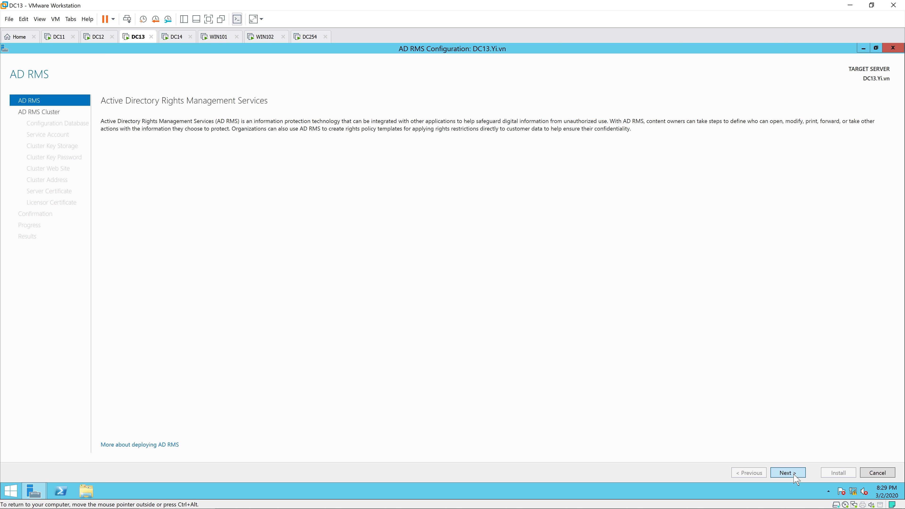
pyautogui.click(794, 474)
pyautogui.click(794, 474)
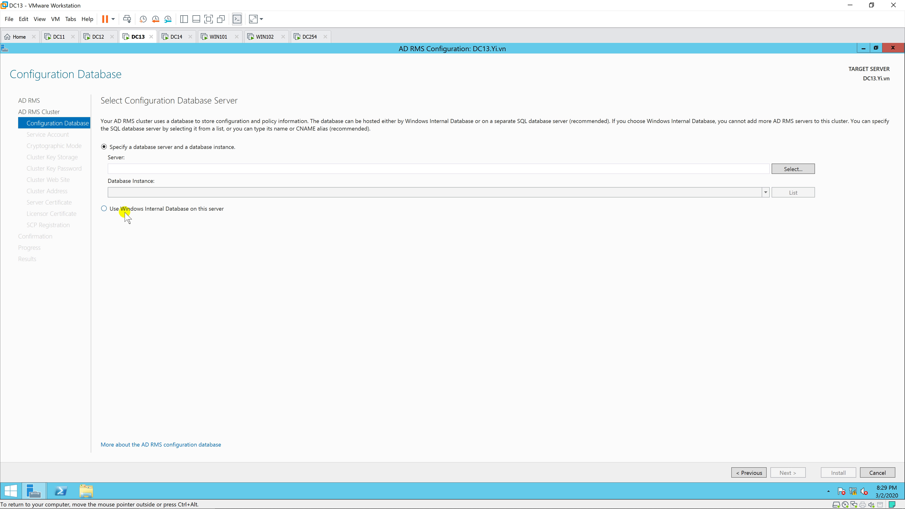
pyautogui.click(103, 209)
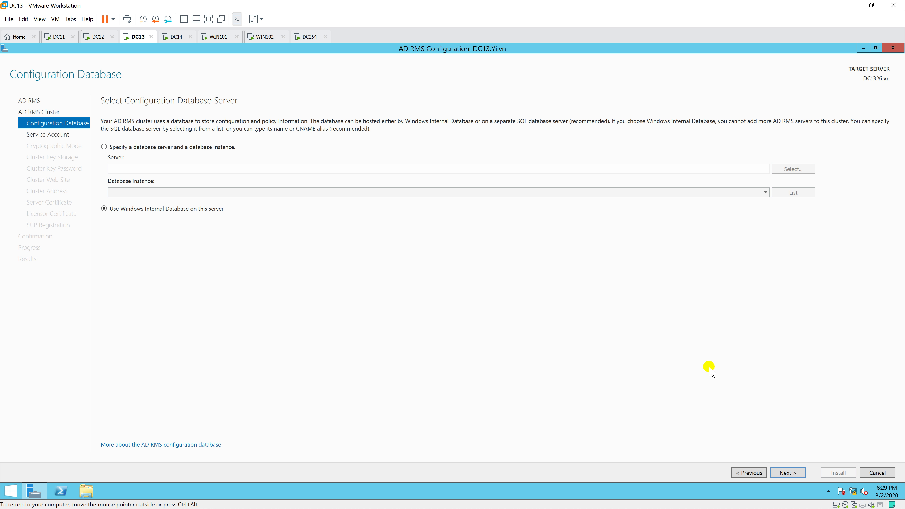
pyautogui.click(789, 471)
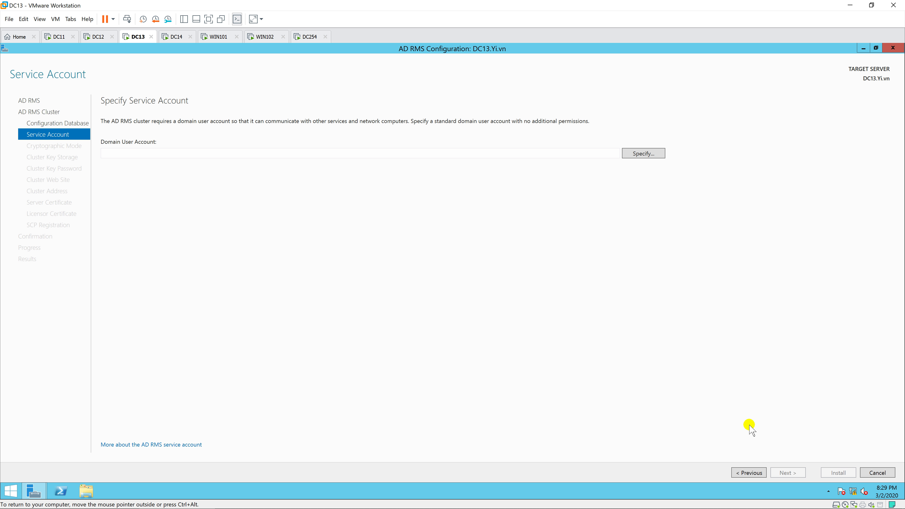
# Specify the domain service account's user name and password for AD RMS.
pyautogui.click(643, 154)
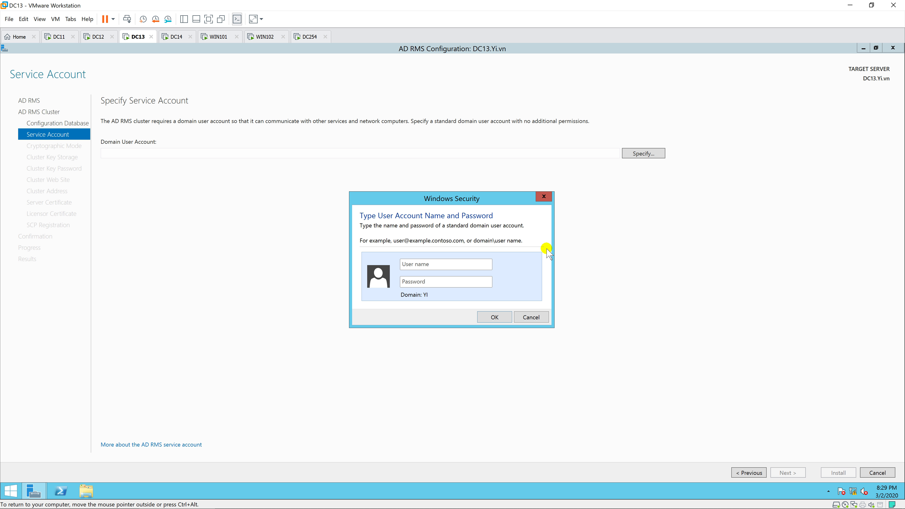
pyautogui.write('rmsservice')
pyautogui.press('Tab')
pyautogui.click(488, 316)
pyautogui.click(487, 322)
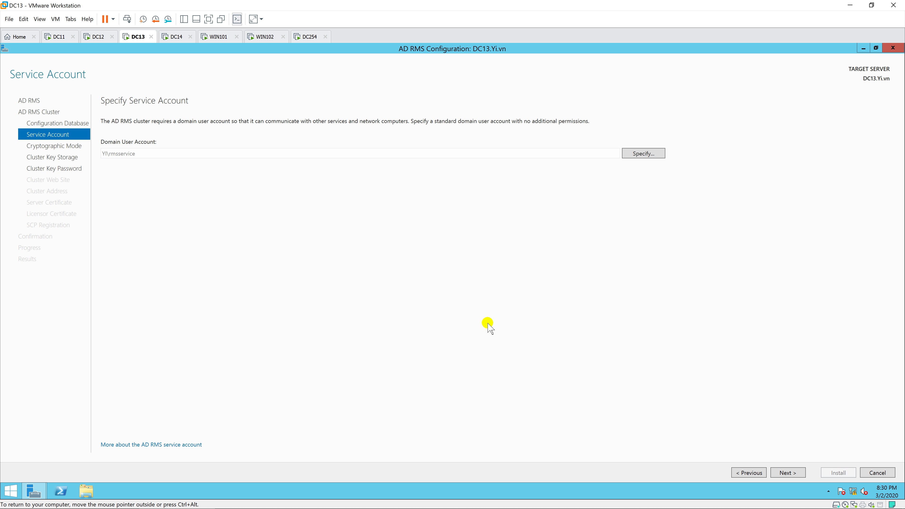
# Keep default cryptographic mode and centralized key storage, set the cluster key password, and accept Default Web Site.
pyautogui.click(800, 474)
pyautogui.click(800, 474)
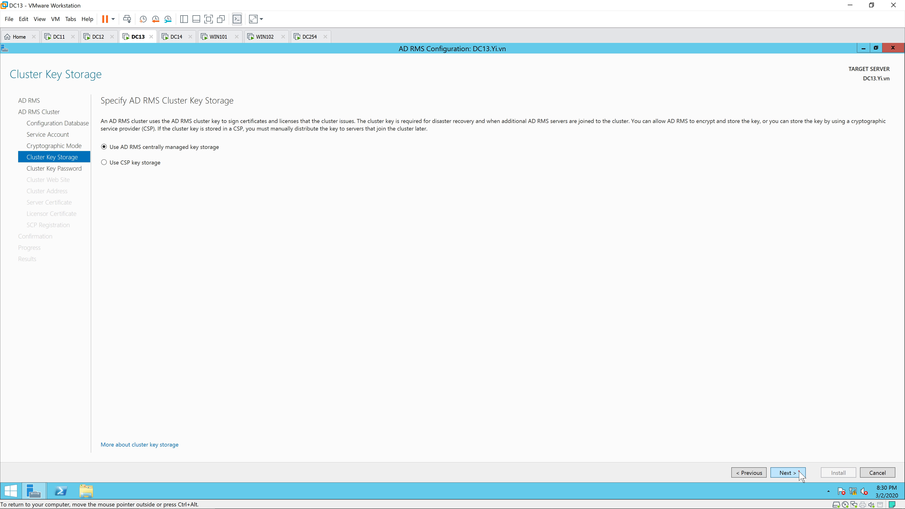
pyautogui.click(800, 474)
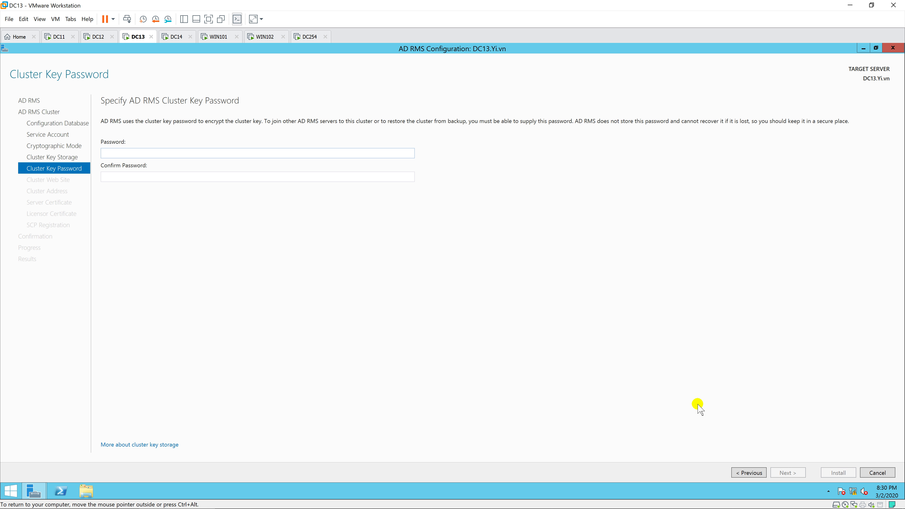
pyautogui.press('Tab')
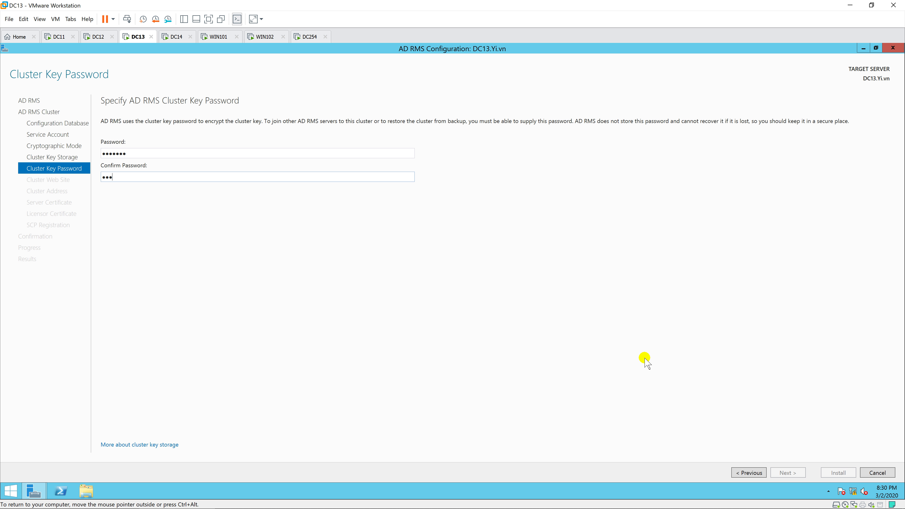
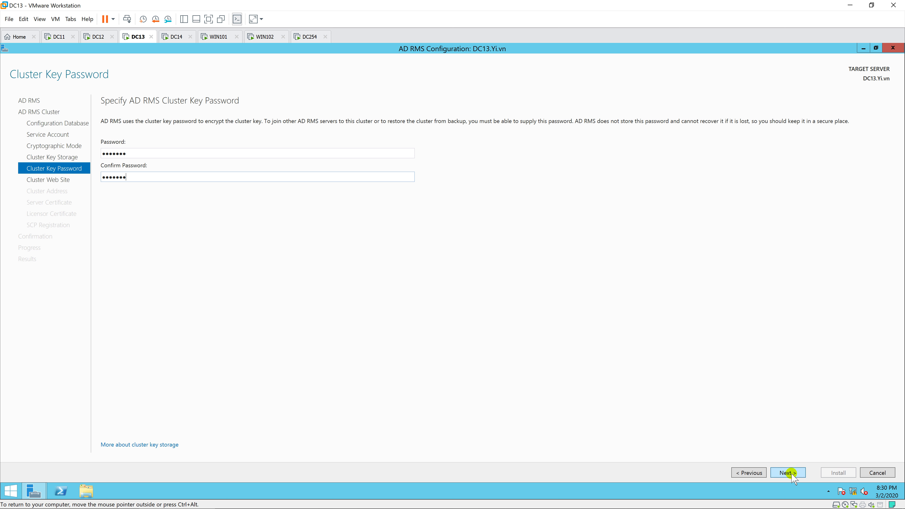
pyautogui.click(792, 474)
pyautogui.click(793, 474)
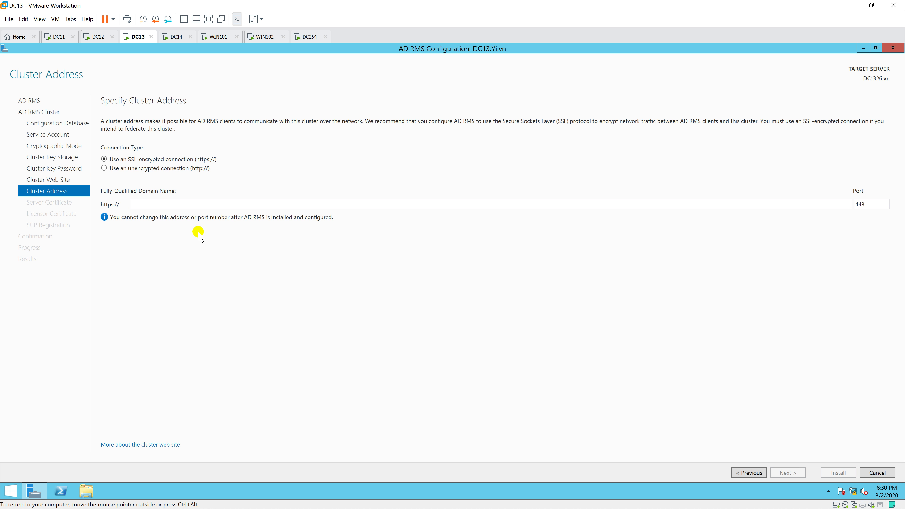
pyautogui.click(147, 203)
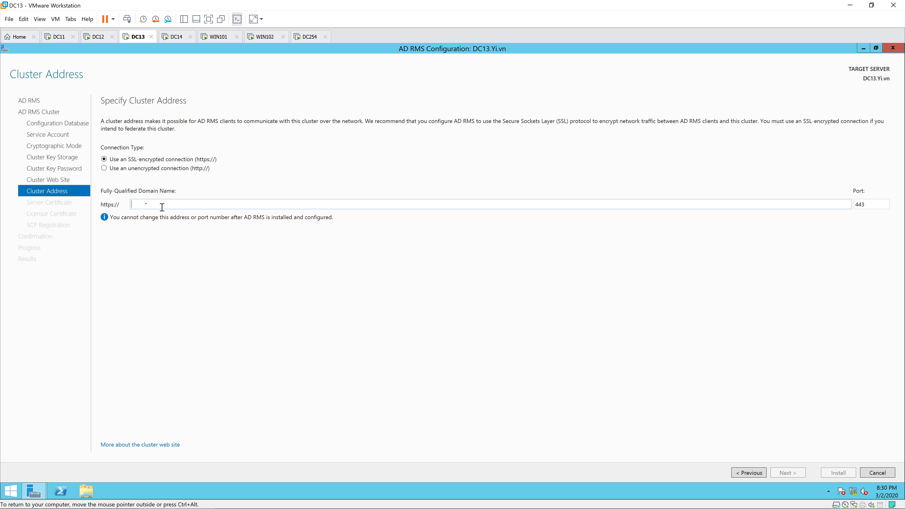
pyautogui.write('DC')
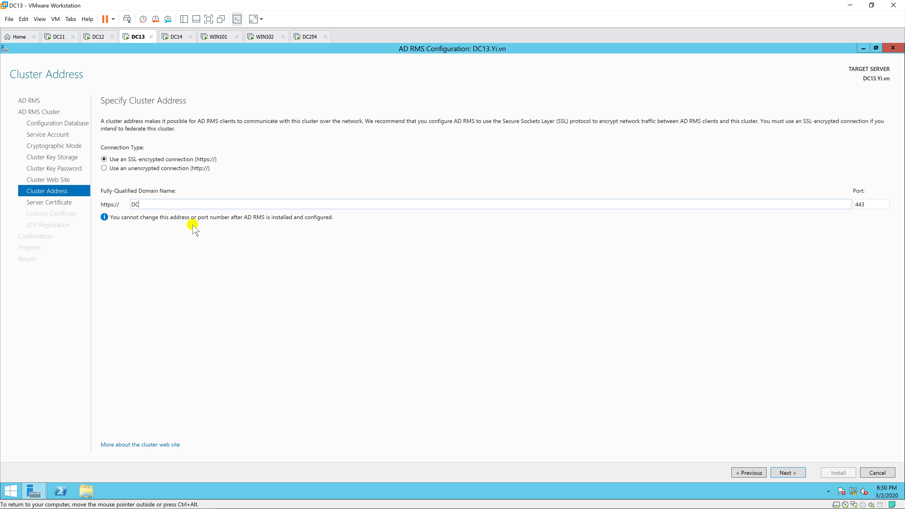
pyautogui.write('13.Yi.vn')
pyautogui.click(793, 472)
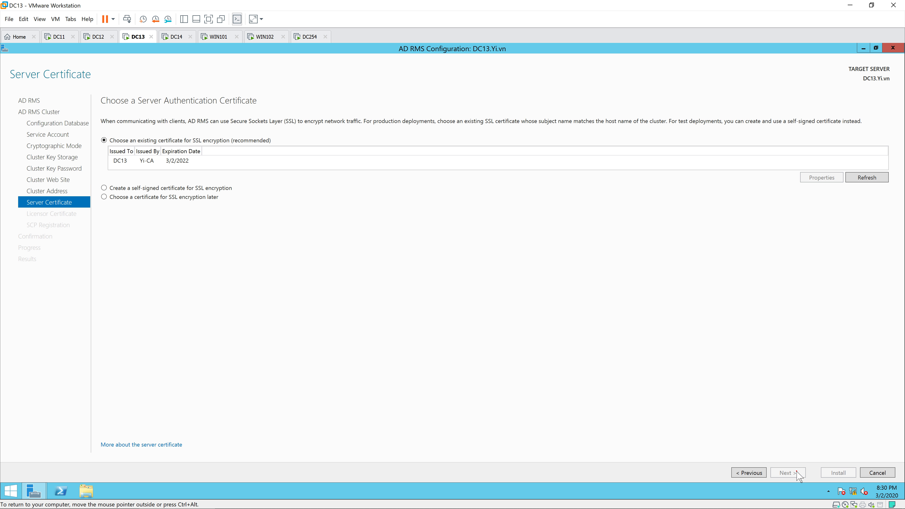
pyautogui.click(159, 161)
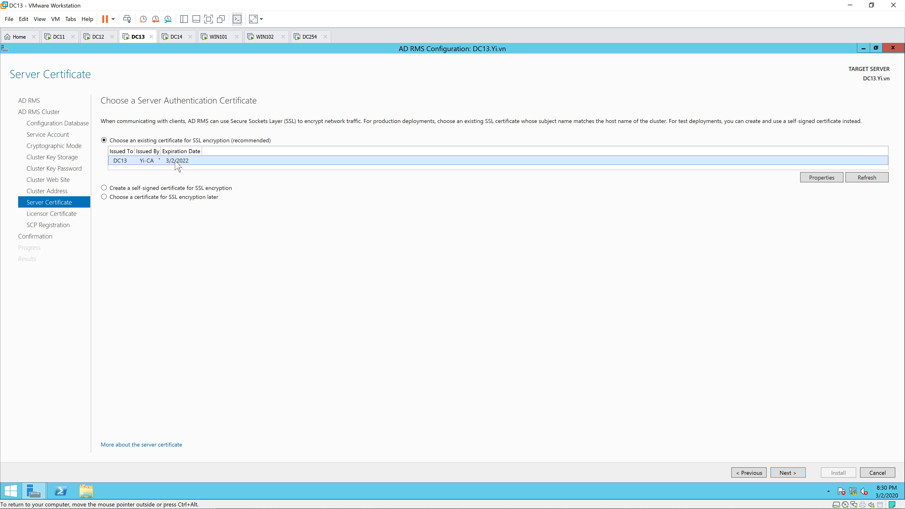
# Keep licensor certificate name DC13, register the SCP now, and install the configuration.
pyautogui.click(793, 473)
pyautogui.click(797, 477)
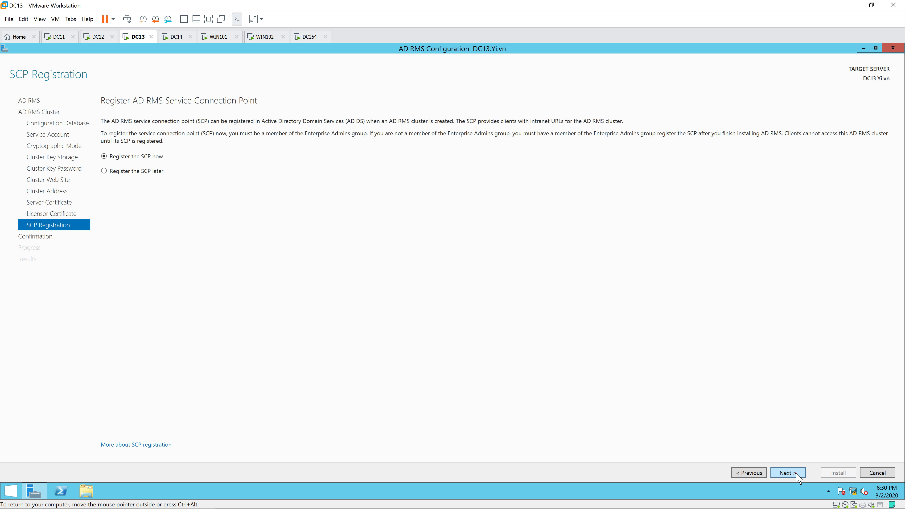
pyautogui.click(795, 472)
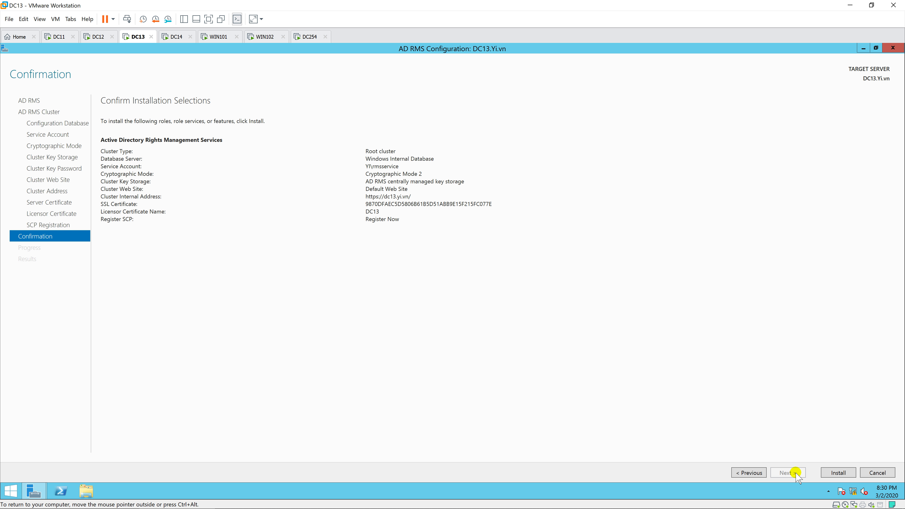
pyautogui.click(835, 472)
pyautogui.click(816, 395)
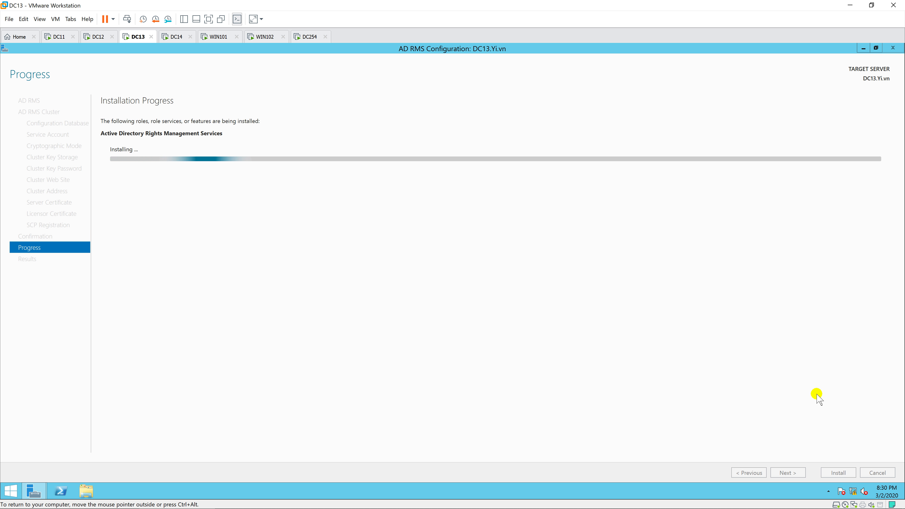
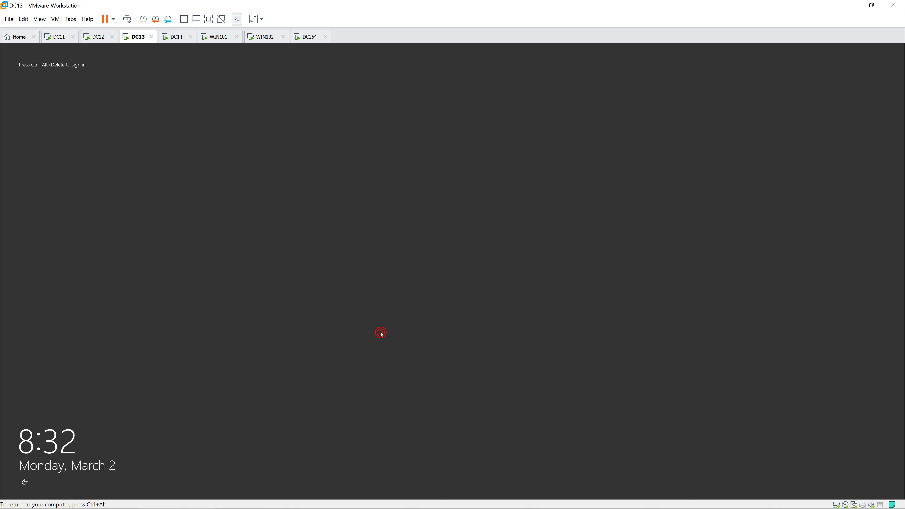
# Sign in to DC13 as Administrator and launch IIS Manager maximized from Server Manager Tools.
pyautogui.press('ctrl+alt+Insert')
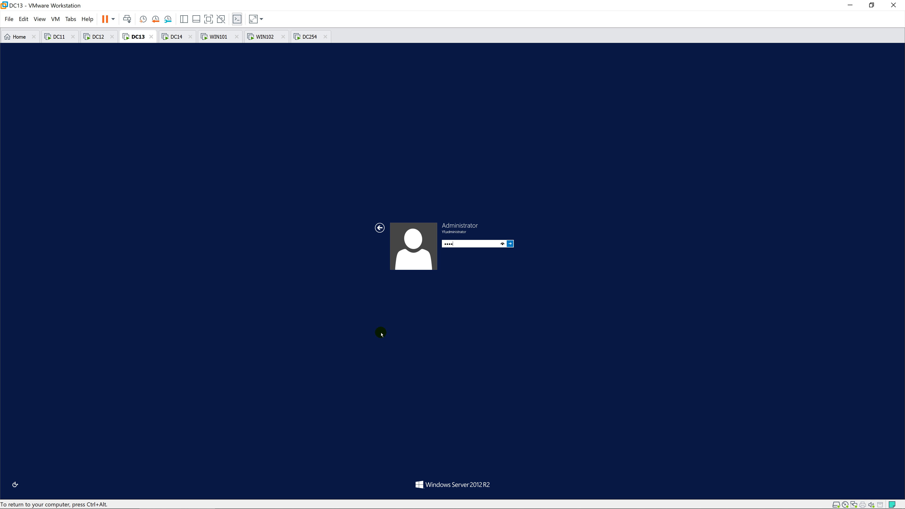
pyautogui.press('Return')
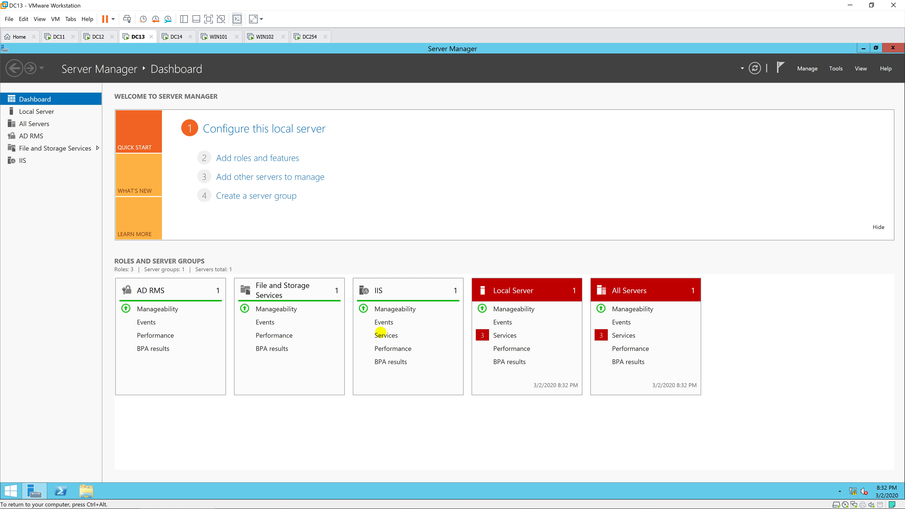
pyautogui.click(837, 69)
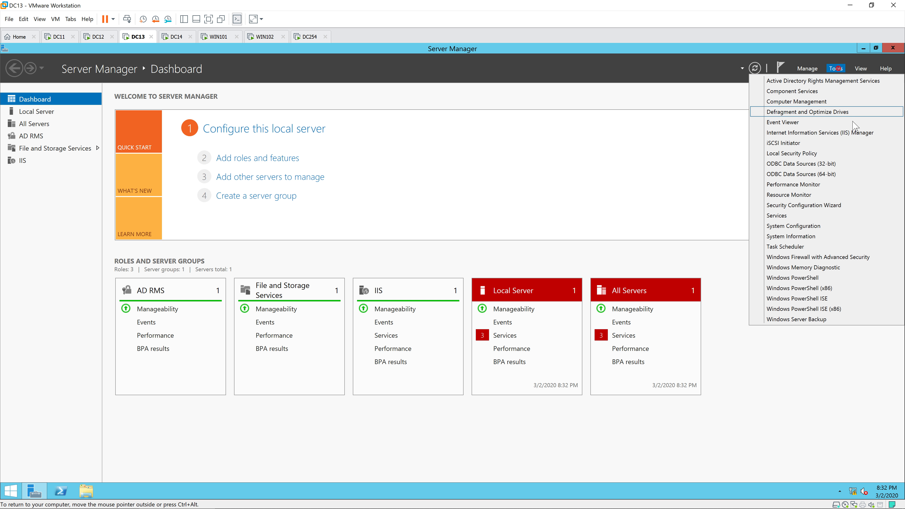
pyautogui.click(854, 133)
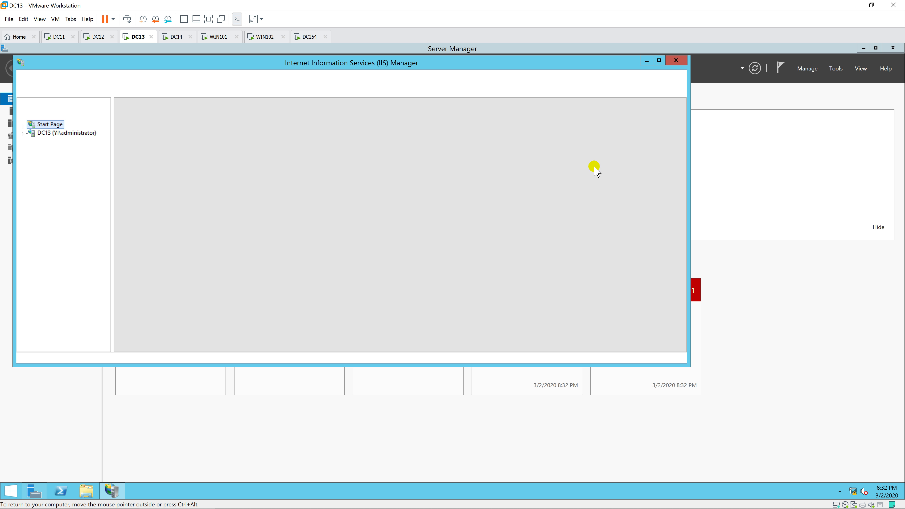
pyautogui.click(659, 60)
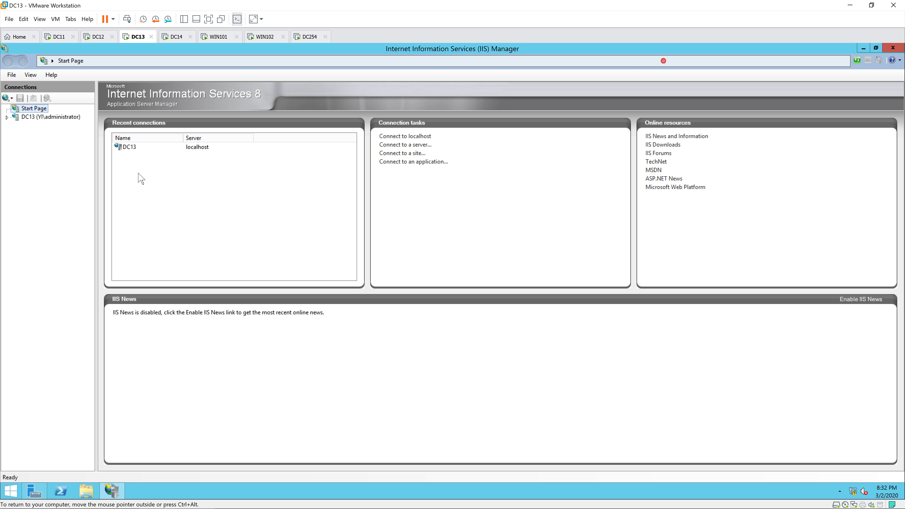
# Connect to DC13, decline the Web Platform prompt and select Default Web Site.
pyautogui.click(6, 117)
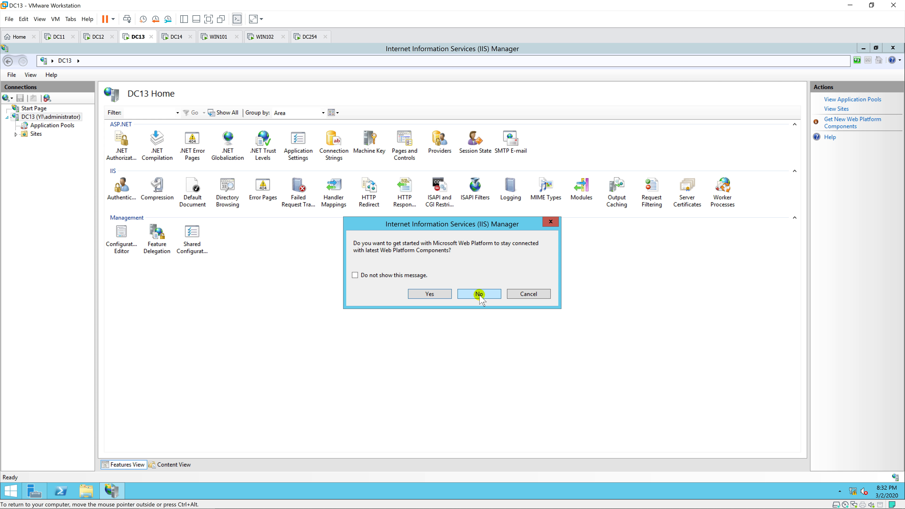
pyautogui.click(480, 295)
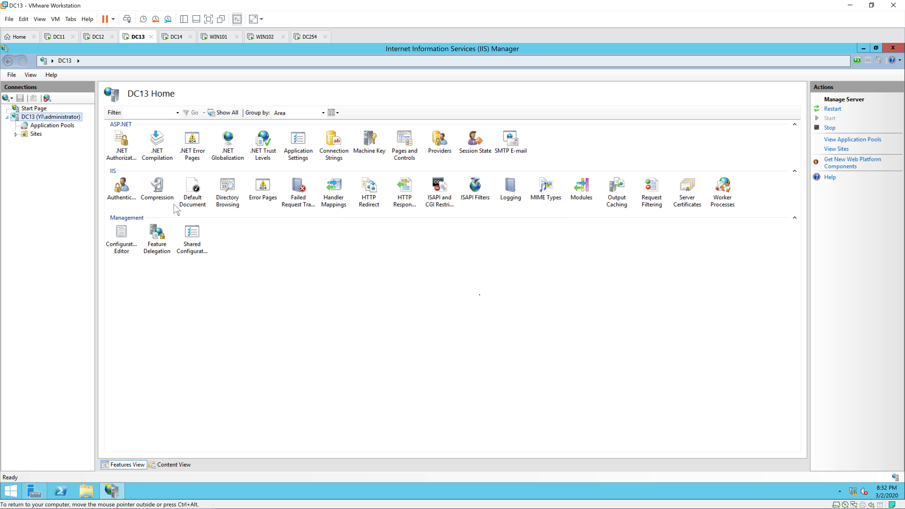
pyautogui.click(16, 134)
pyautogui.click(45, 142)
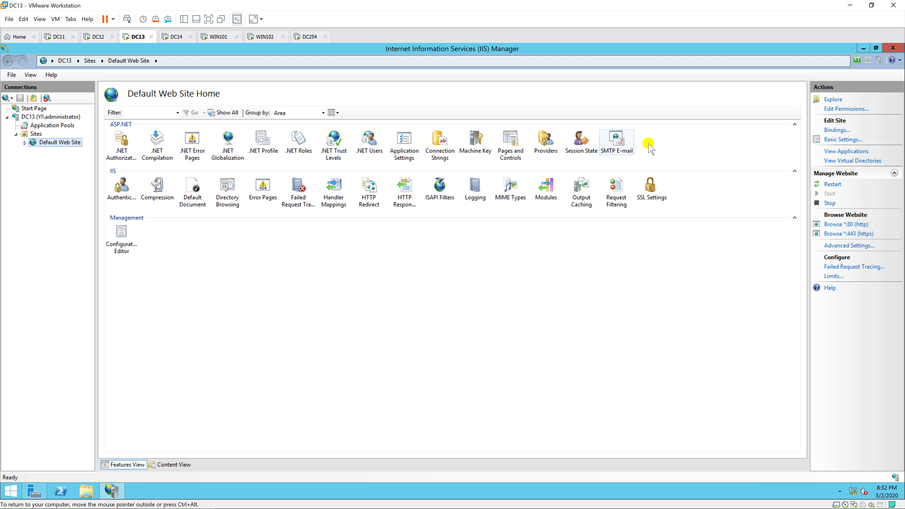
# Assign the DC13 SSL certificate to the https binding on port 443.
pyautogui.click(836, 130)
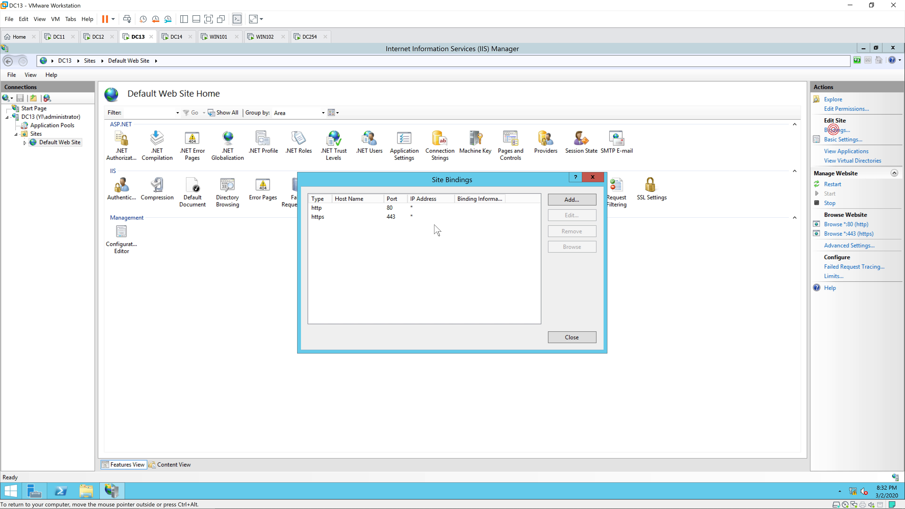
pyautogui.click(389, 217)
pyautogui.click(572, 216)
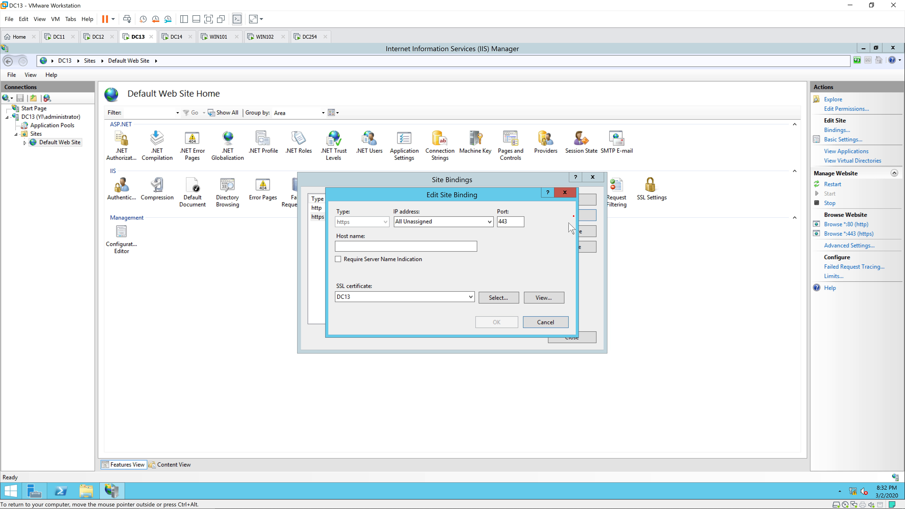
pyautogui.click(458, 297)
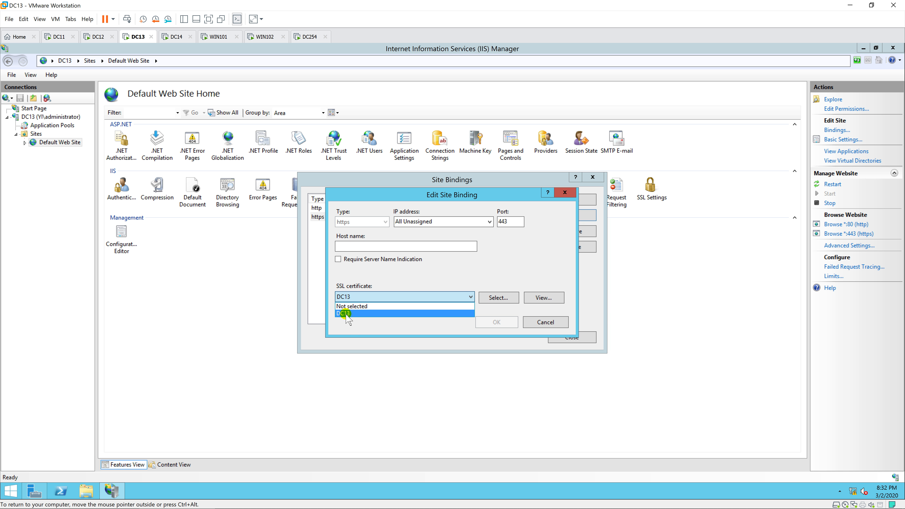
pyautogui.click(348, 314)
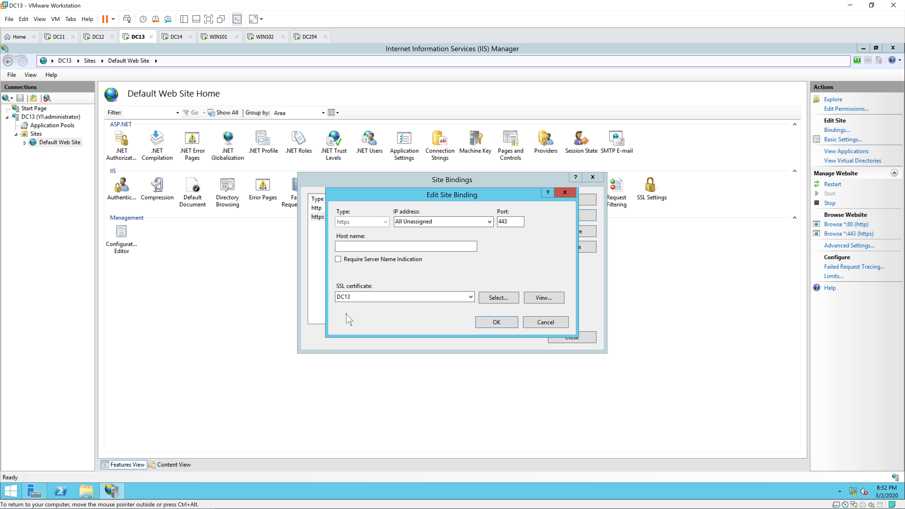
pyautogui.click(487, 321)
pyautogui.click(564, 338)
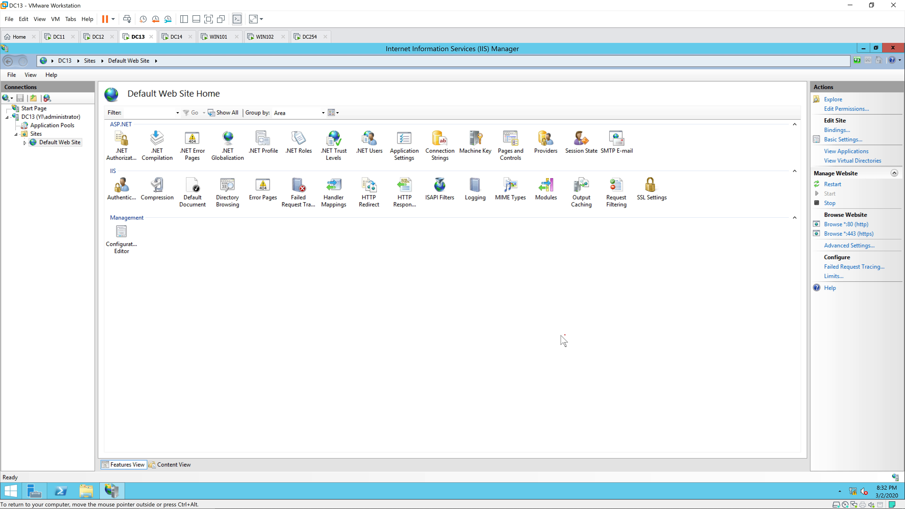
# Expand Default Web Site and enable Anonymous Authentication for the _wmcs application.
pyautogui.click(494, 321)
pyautogui.click(24, 142)
pyautogui.click(34, 151)
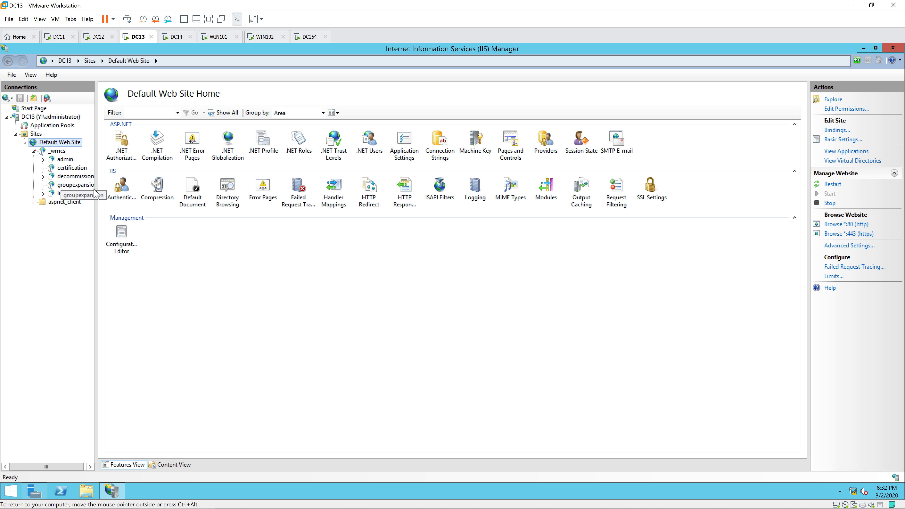
pyautogui.moveTo(95, 199); pyautogui.dragTo(117, 209)
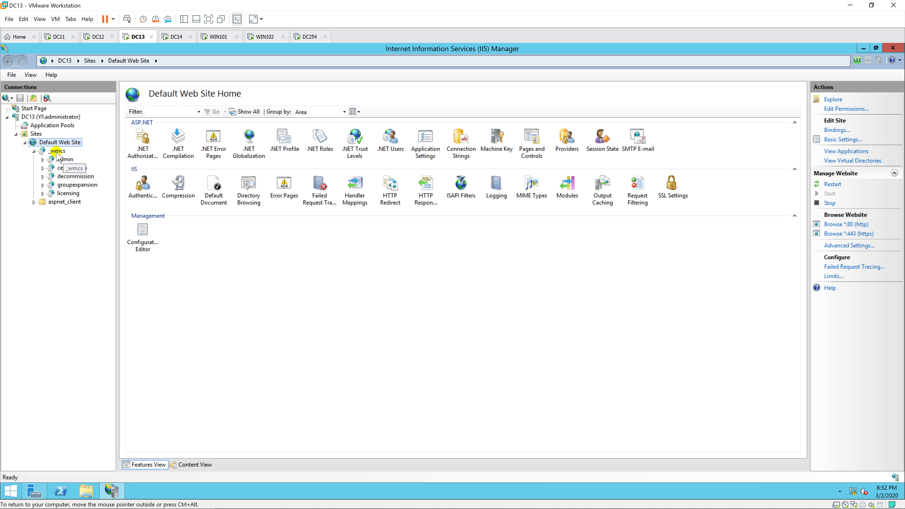
pyautogui.click(57, 152)
pyautogui.click(153, 196)
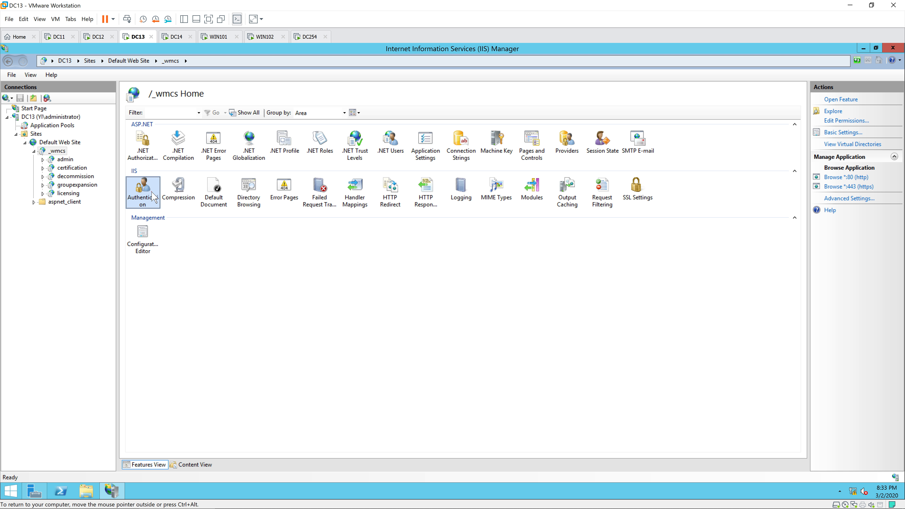
pyautogui.doubleClick(153, 195)
pyautogui.click(182, 131)
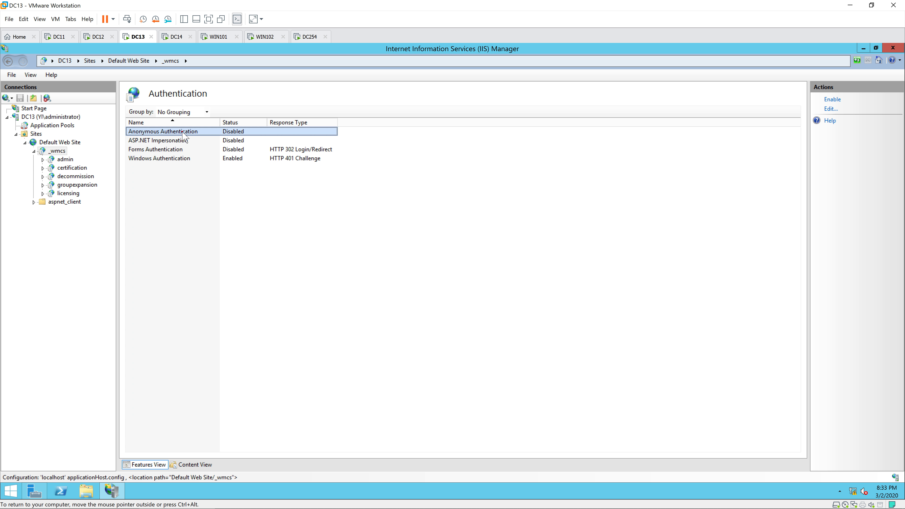
pyautogui.click(832, 99)
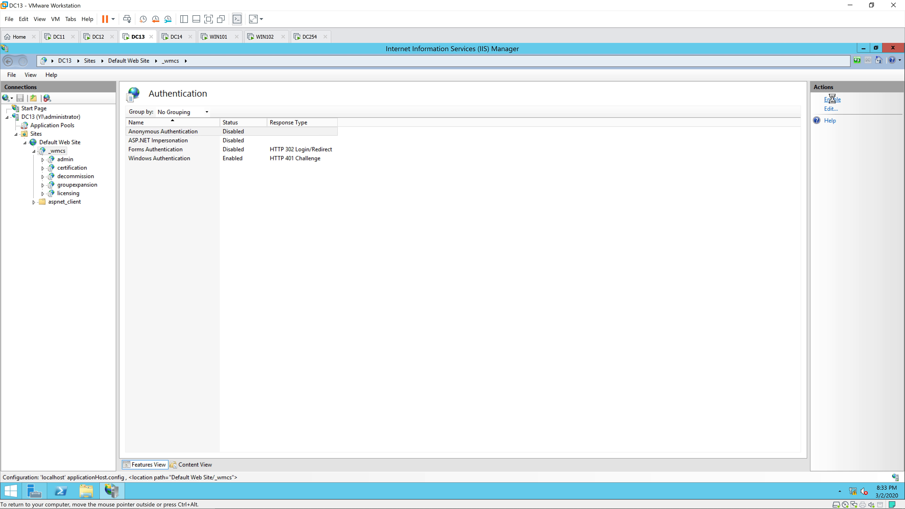
# Enable Anonymous Authentication for the certification and licensing applications.
pyautogui.click(71, 167)
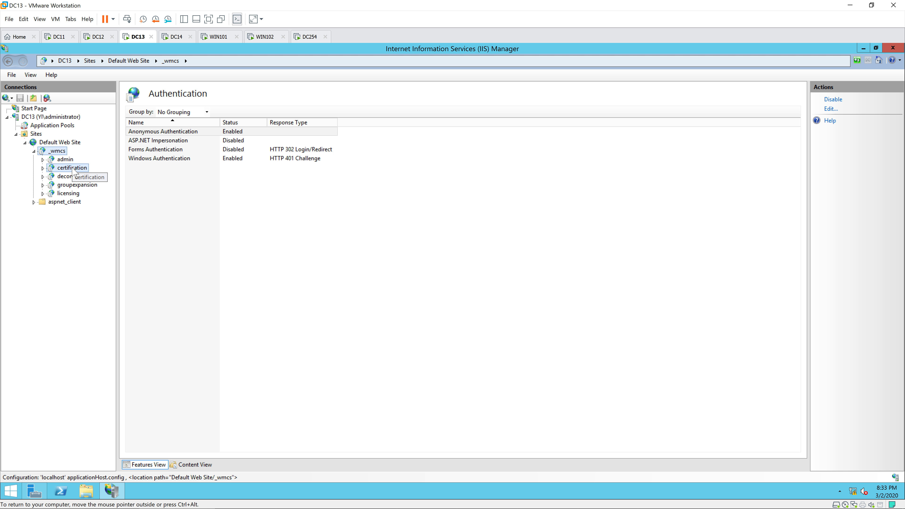
pyautogui.doubleClick(144, 187)
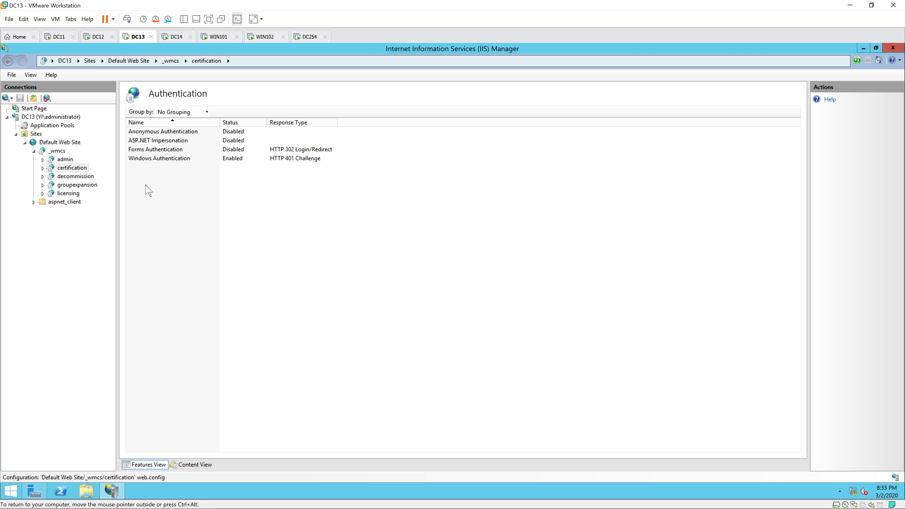
pyautogui.click(196, 131)
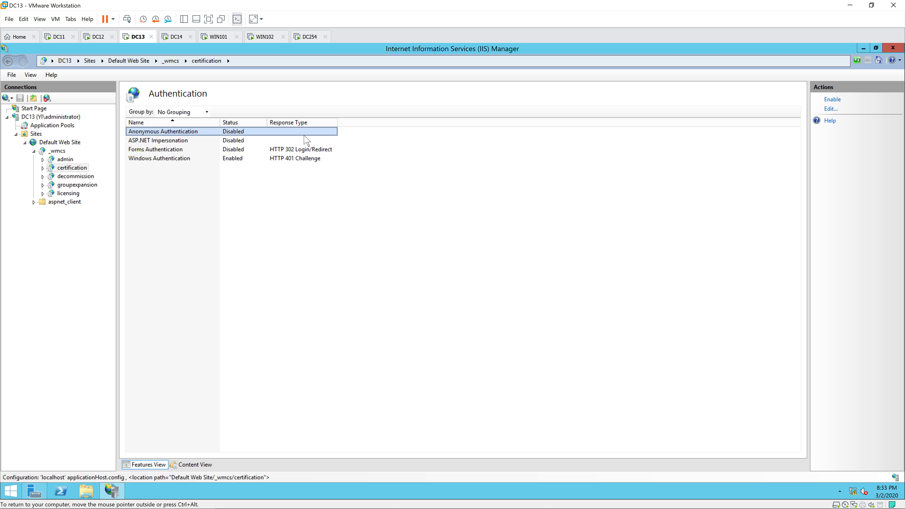
pyautogui.click(833, 100)
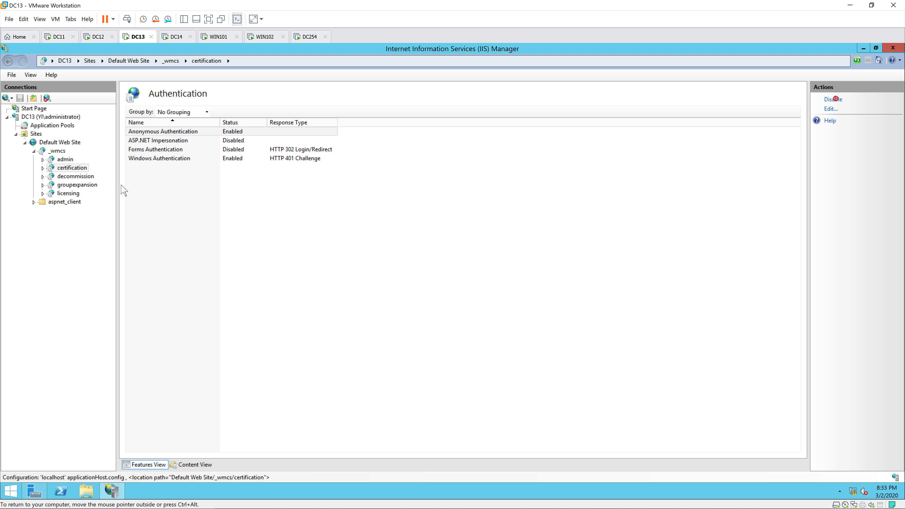
pyautogui.click(73, 193)
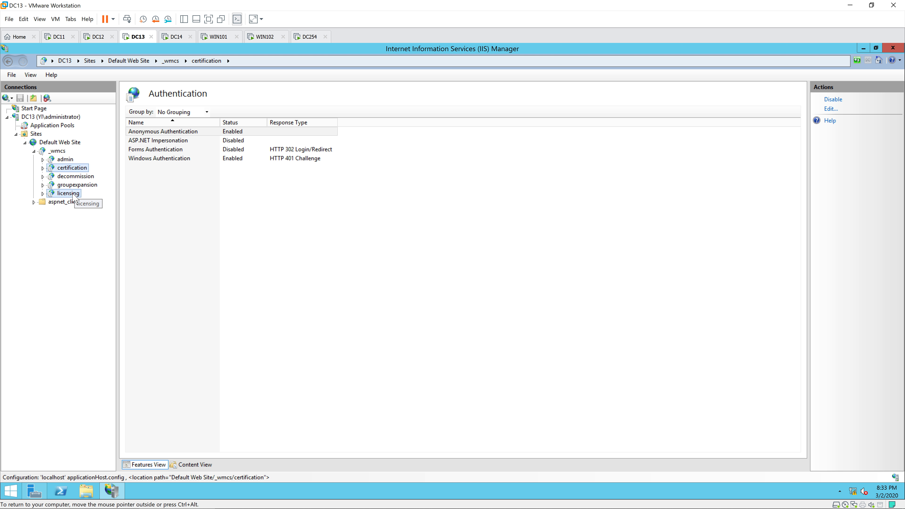
pyautogui.doubleClick(152, 187)
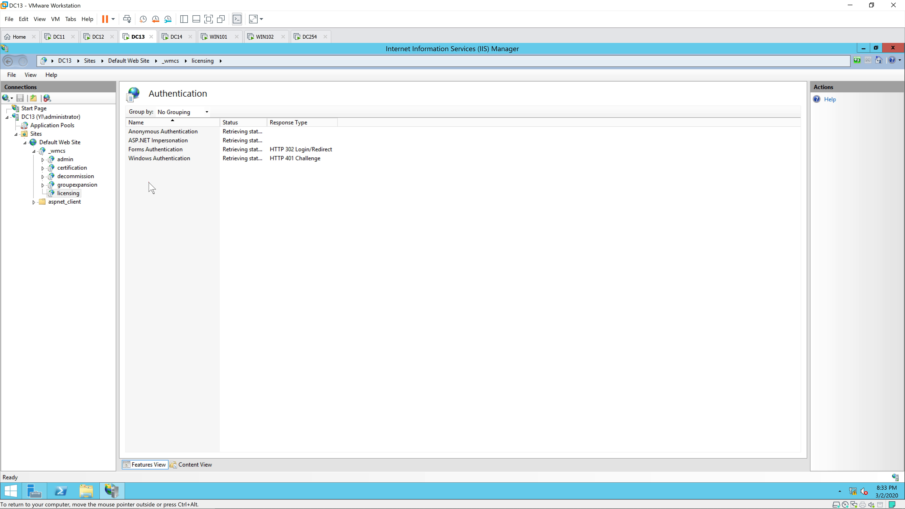
pyautogui.click(200, 132)
pyautogui.click(832, 99)
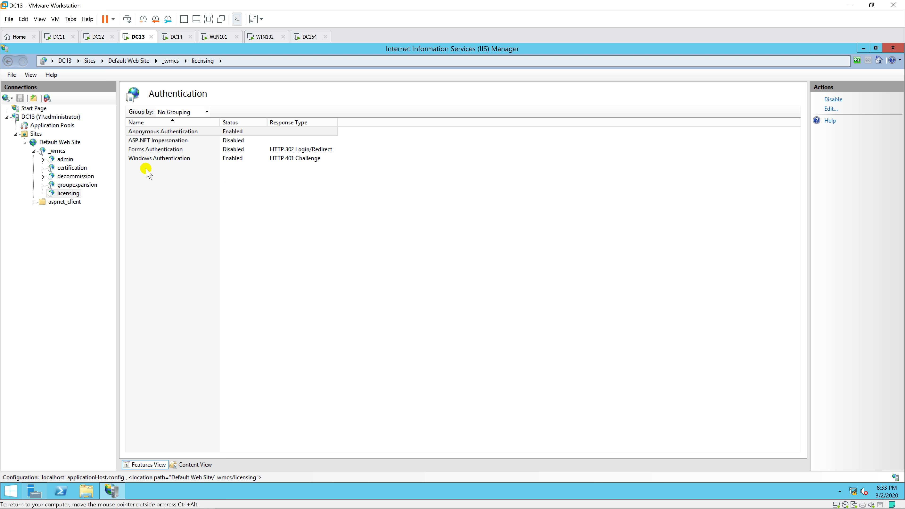
pyautogui.click(63, 152)
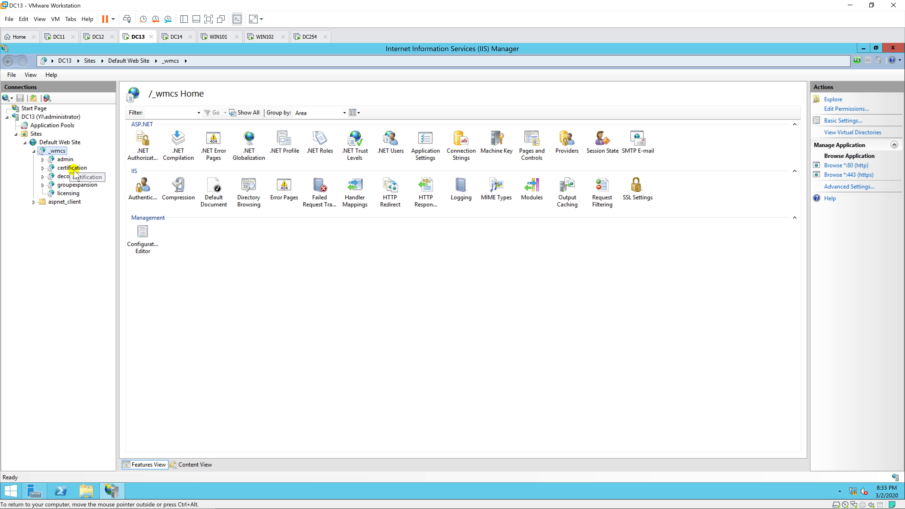
# Open the Security permissions of ServerCertification.asmx from the certification application's content list.
pyautogui.click(74, 169)
pyautogui.rightClick(85, 168)
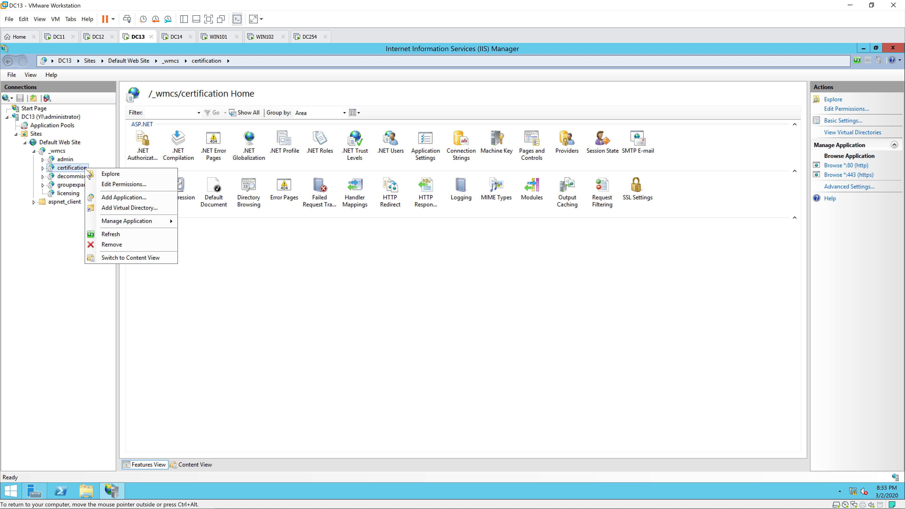
pyautogui.click(157, 256)
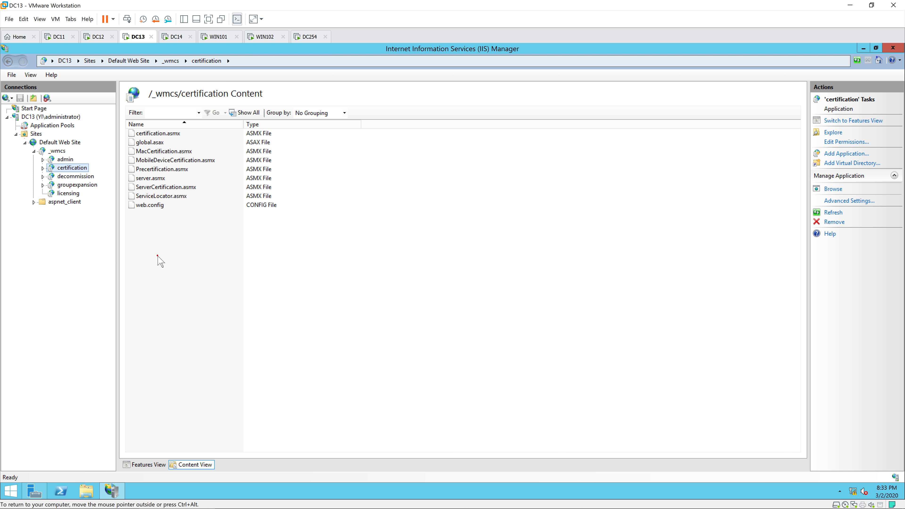
pyautogui.click(197, 186)
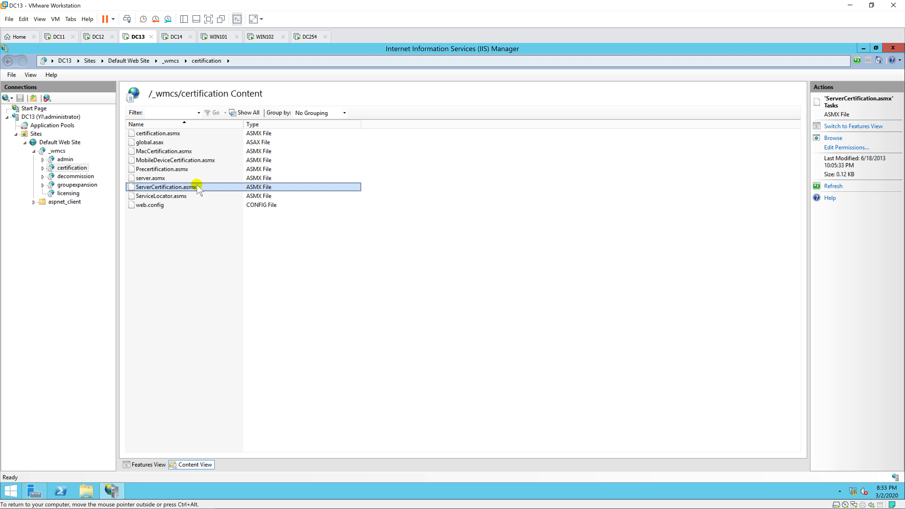
pyautogui.rightClick(198, 186)
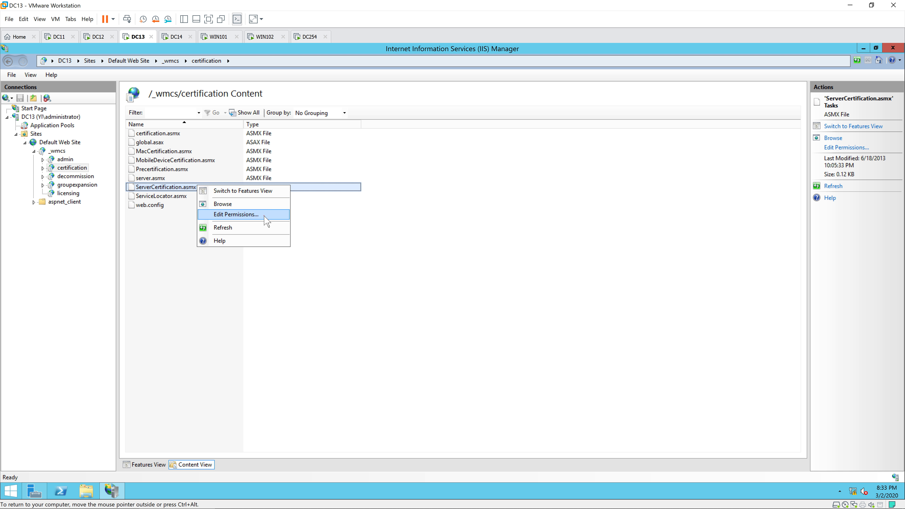
pyautogui.click(264, 215)
pyautogui.click(300, 236)
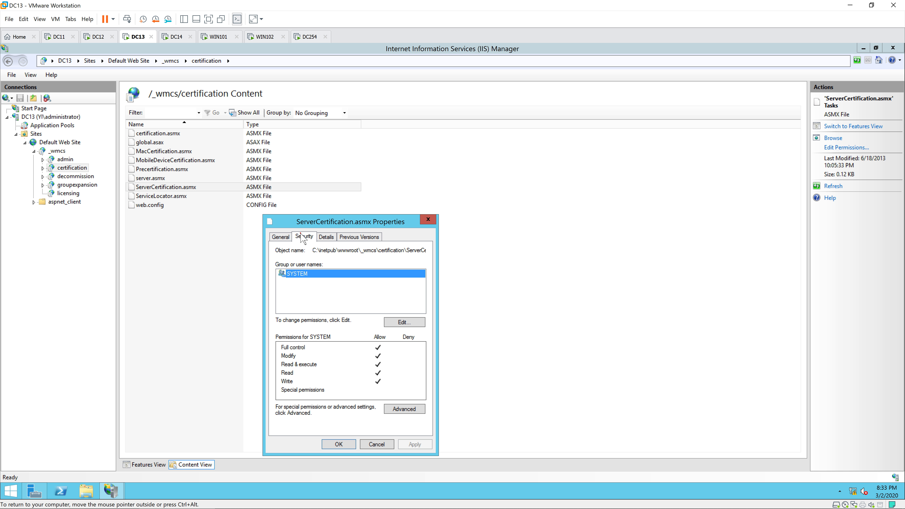
# Grant DC12, Exchange Servers and the RMS service account permissions on ServerCertification.asmx.
pyautogui.click(422, 321)
pyautogui.click(394, 361)
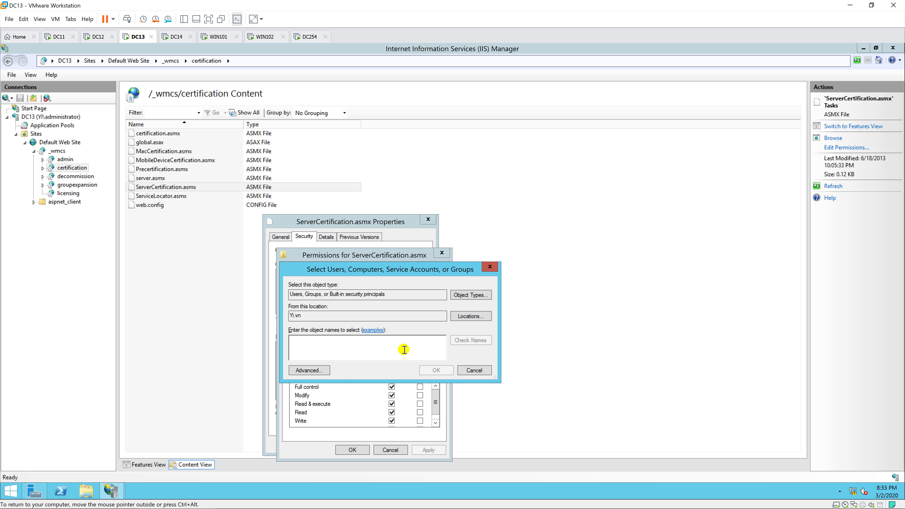
pyautogui.click(465, 296)
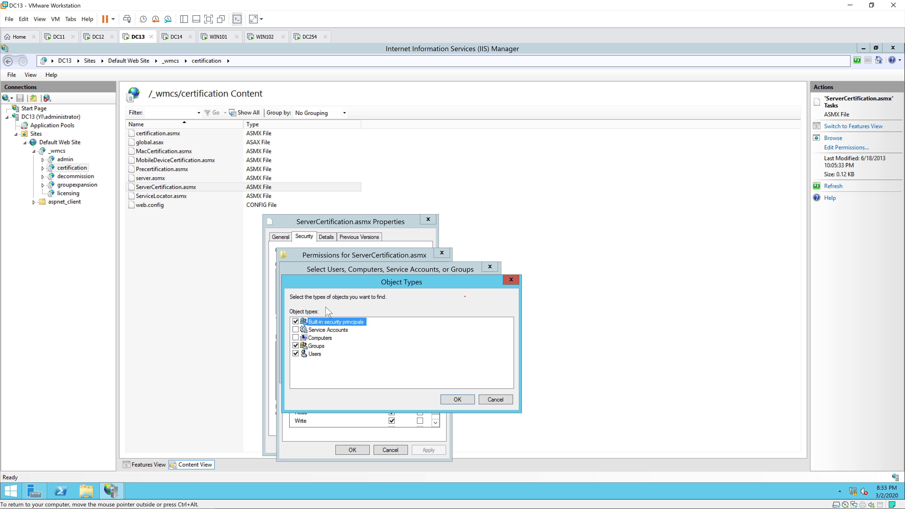
pyautogui.click(296, 337)
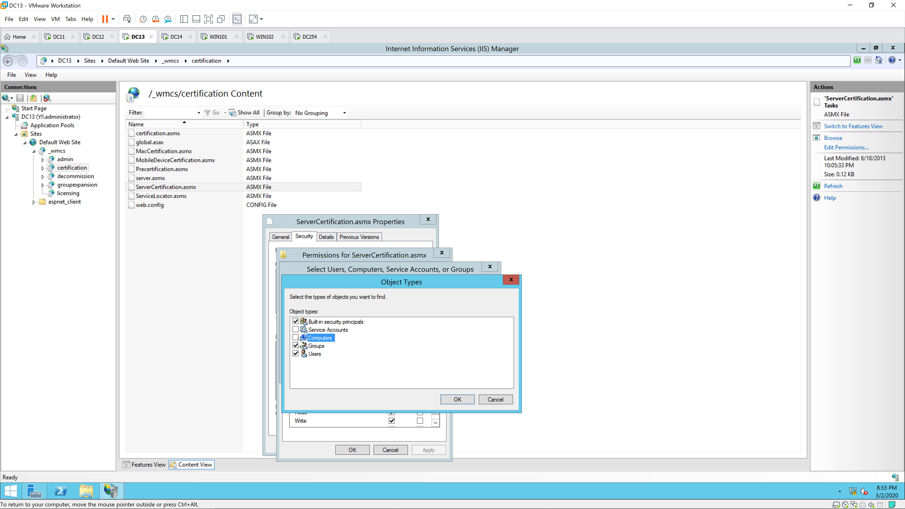
pyautogui.click(460, 401)
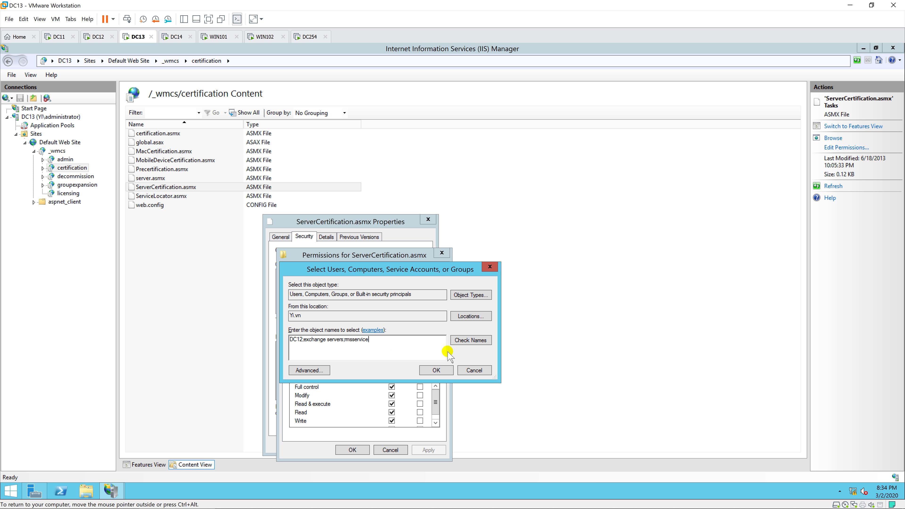
pyautogui.click(470, 340)
pyautogui.click(433, 370)
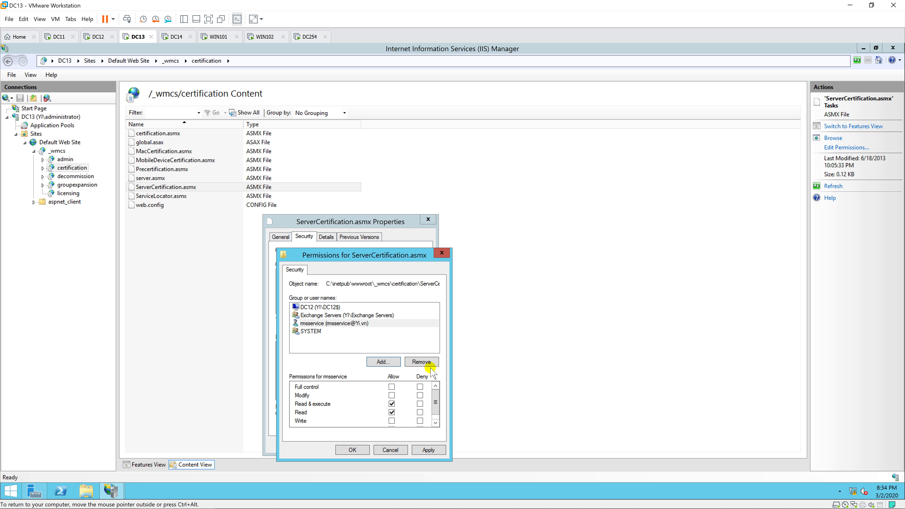
pyautogui.click(362, 450)
pyautogui.click(370, 446)
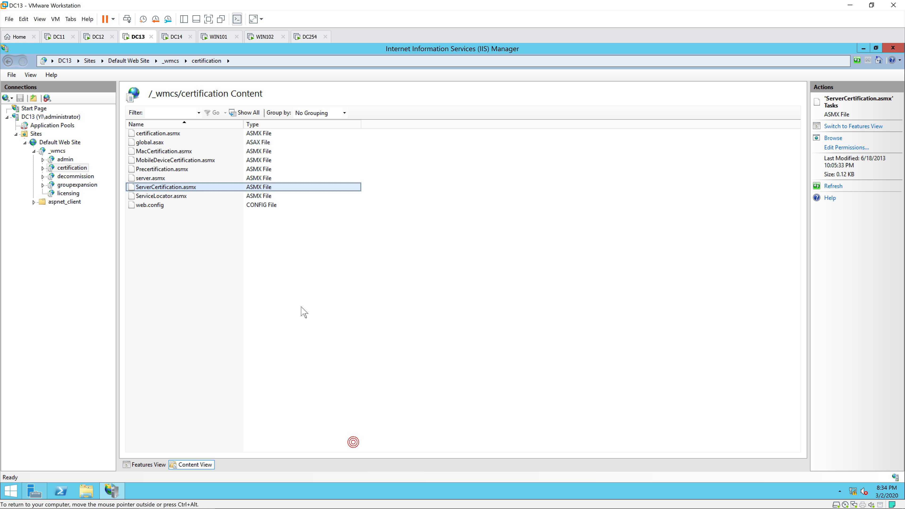
pyautogui.click(195, 197)
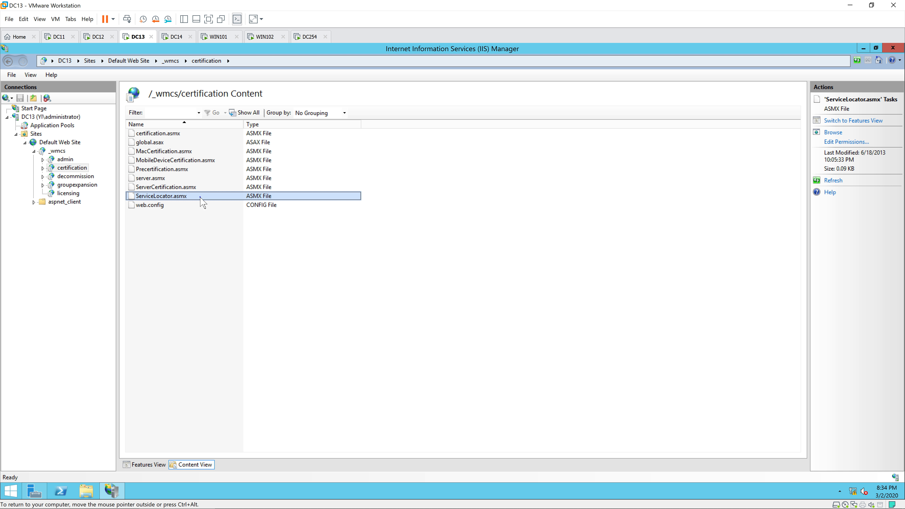
# Disable Anonymous Authentication for ServiceLocator.asmx and close IIS Manager.
pyautogui.rightClick(200, 197)
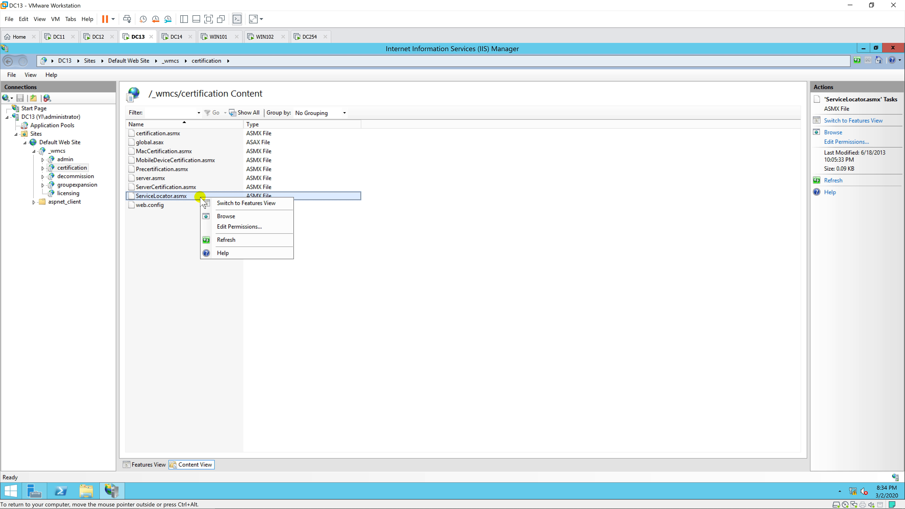
pyautogui.click(276, 203)
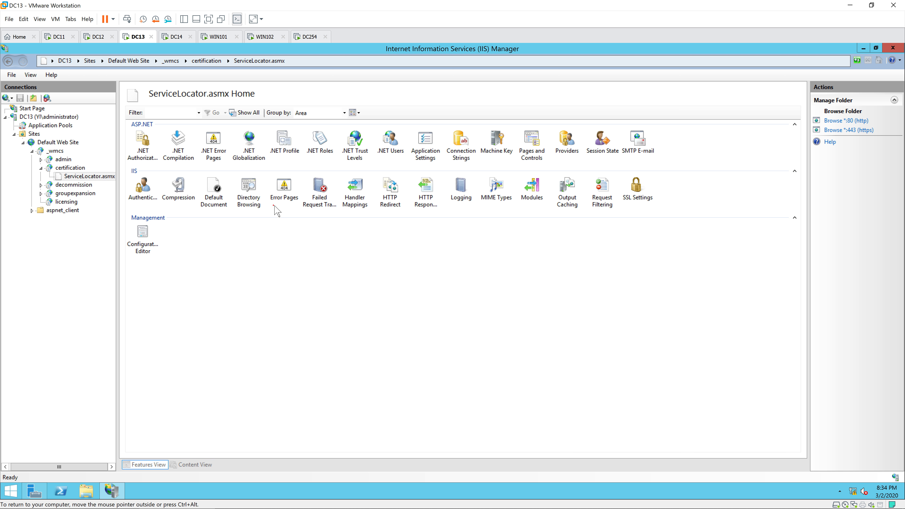
pyautogui.doubleClick(144, 187)
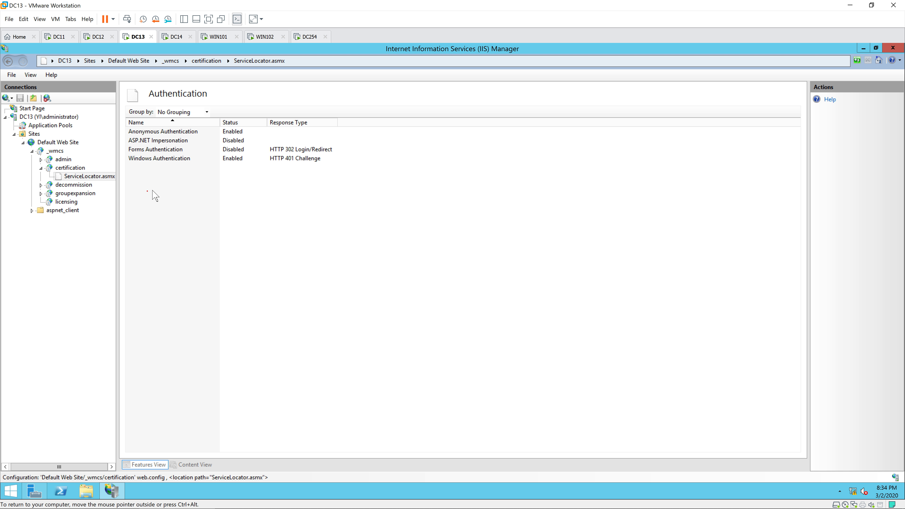
pyautogui.click(196, 131)
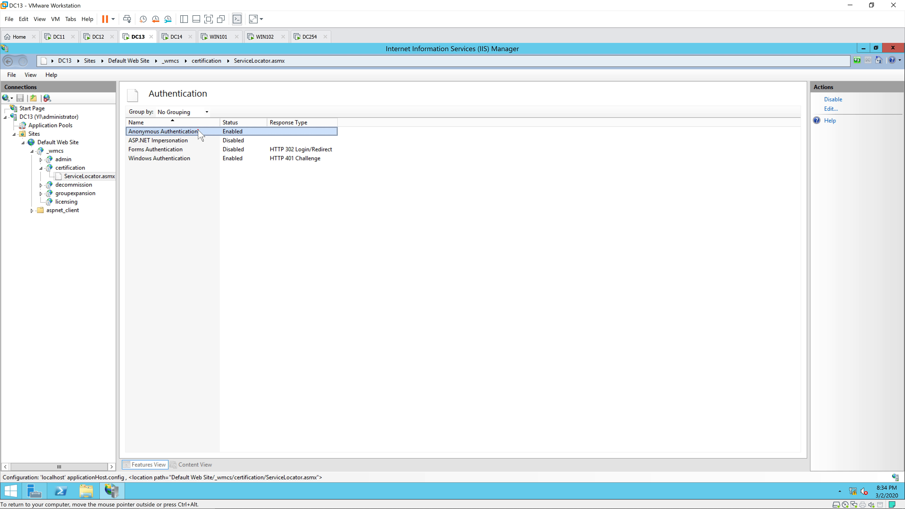
pyautogui.click(829, 99)
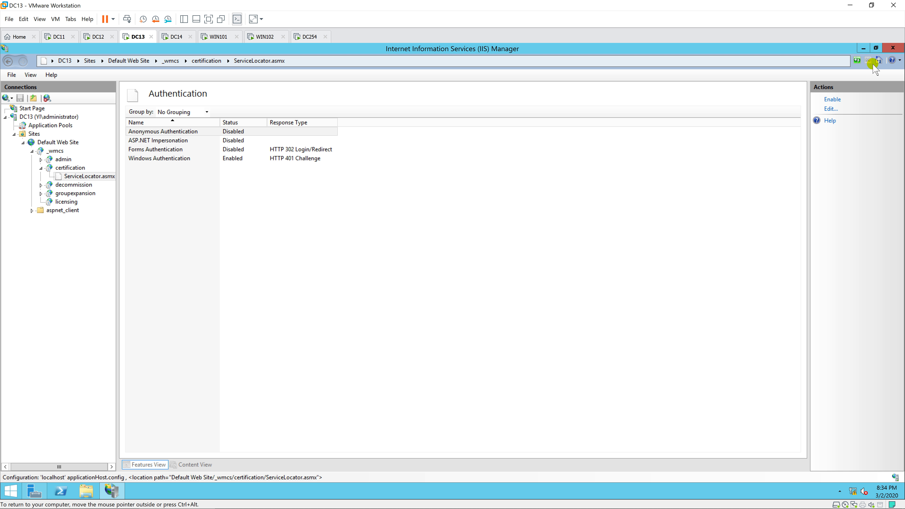
pyautogui.click(890, 51)
# Close Server Manager, restart the server and bring up the sign-in screen after reboot.
pyautogui.click(887, 50)
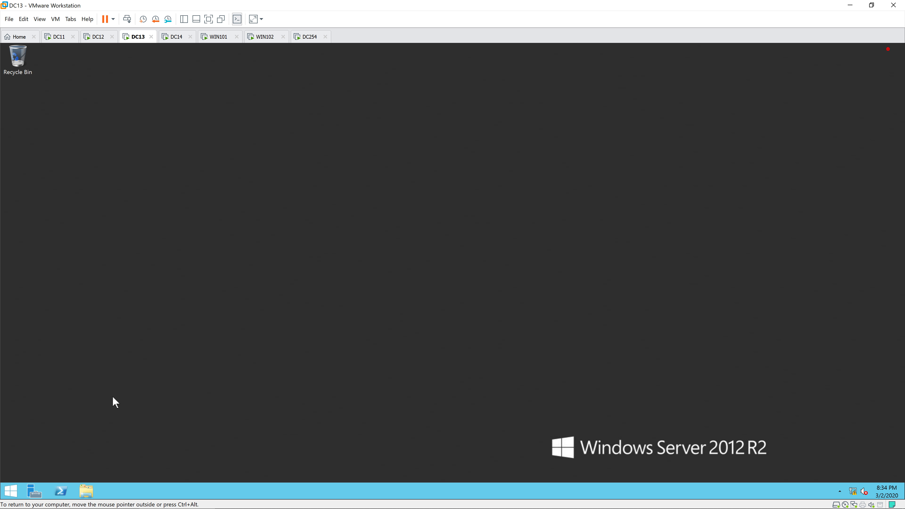
pyautogui.rightClick(20, 491)
pyautogui.moveTo(78, 477)
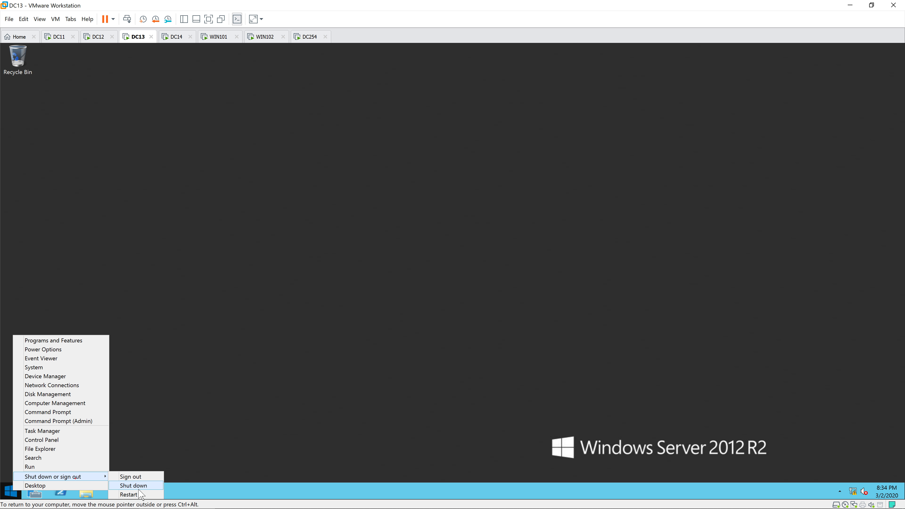
pyautogui.click(139, 495)
pyautogui.click(114, 477)
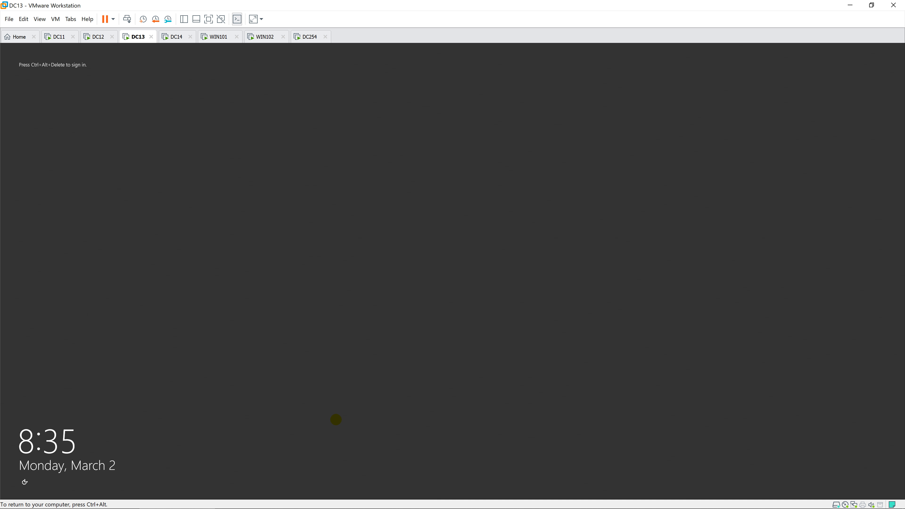
pyautogui.press('ctrl+alt+Insert')
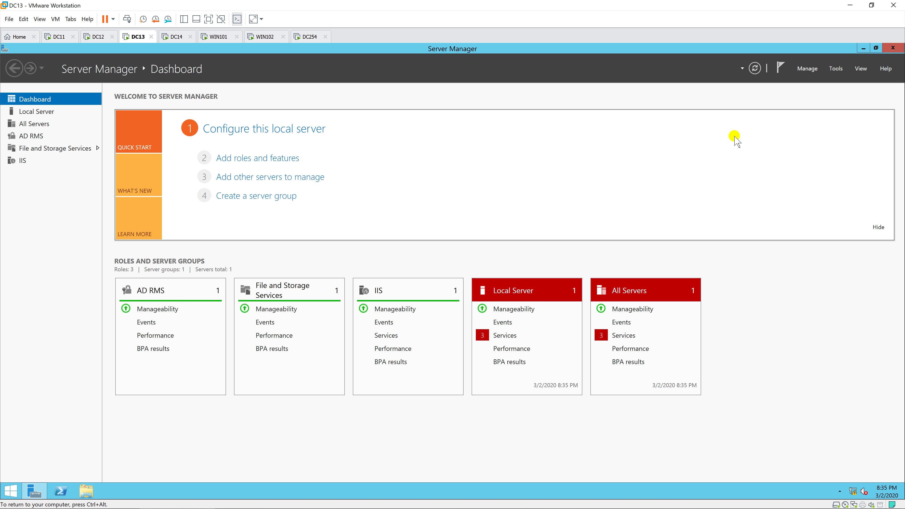
# Create a new folder named Policy on Local Disk (C:).
pyautogui.click(86, 491)
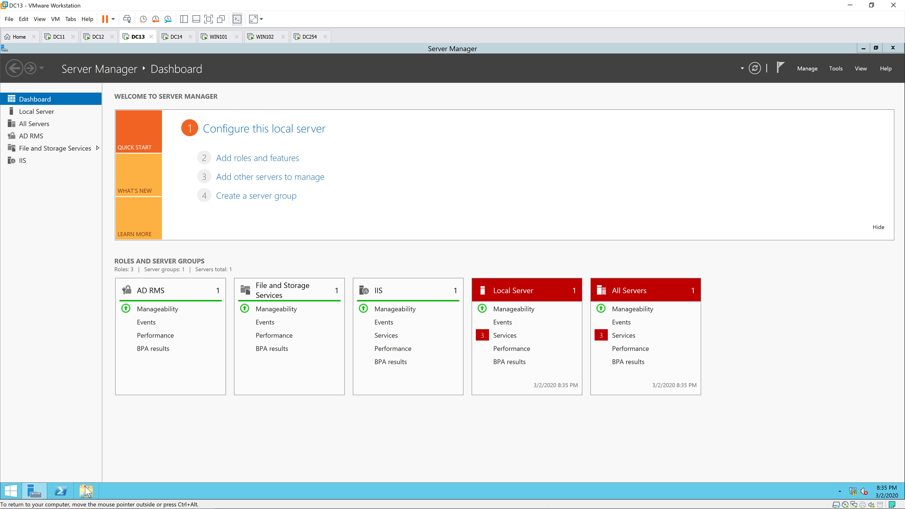
pyautogui.doubleClick(409, 305)
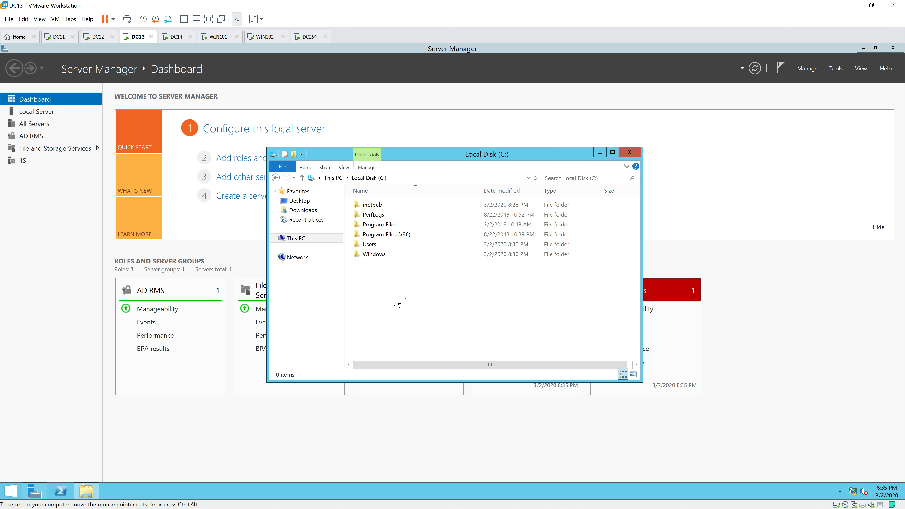
pyautogui.rightClick(383, 284)
pyautogui.moveTo(407, 355)
pyautogui.click(467, 354)
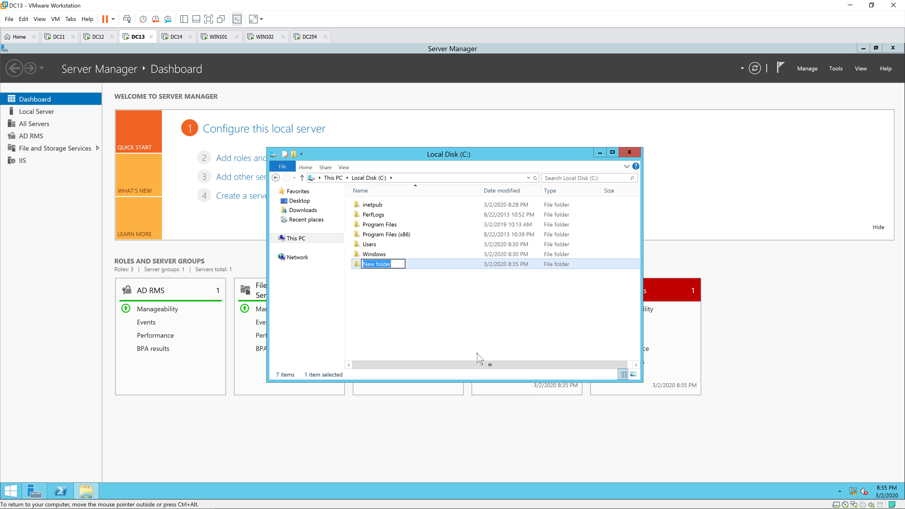
pyautogui.write('Po')
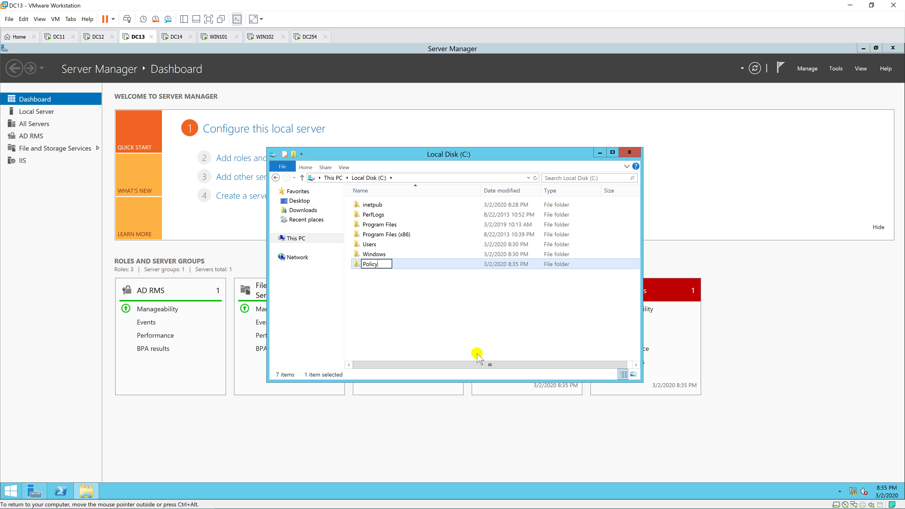
pyautogui.write('licy')
pyautogui.click(477, 353)
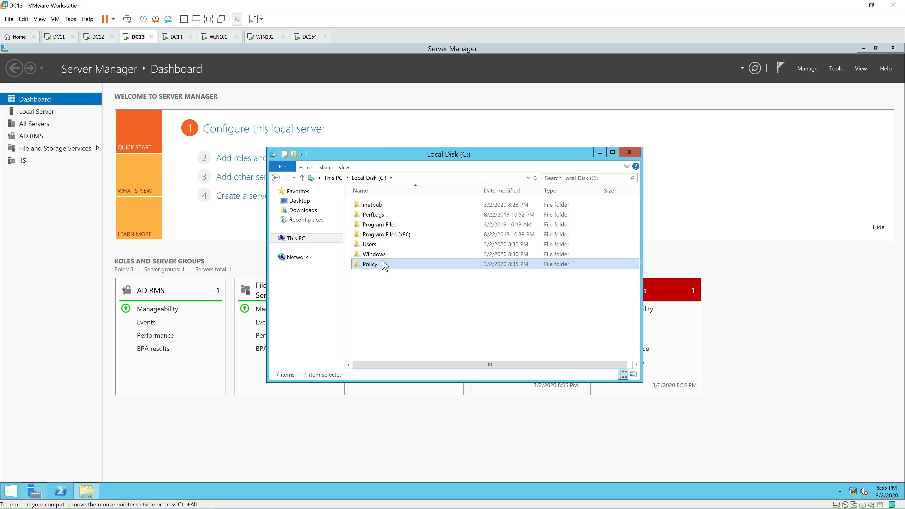
# Share the Policy folder with Everyone at Read/Write permission level.
pyautogui.rightClick(382, 261)
pyautogui.click(406, 377)
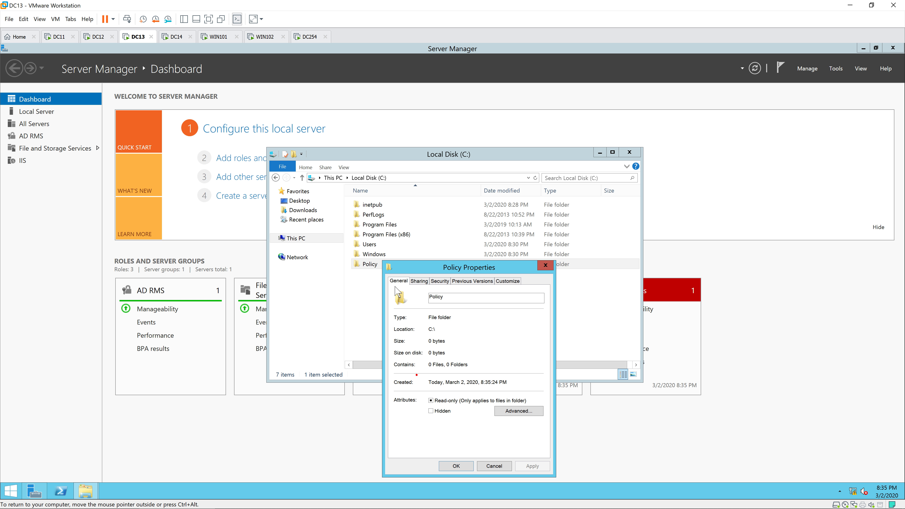
pyautogui.click(419, 281)
pyautogui.click(415, 341)
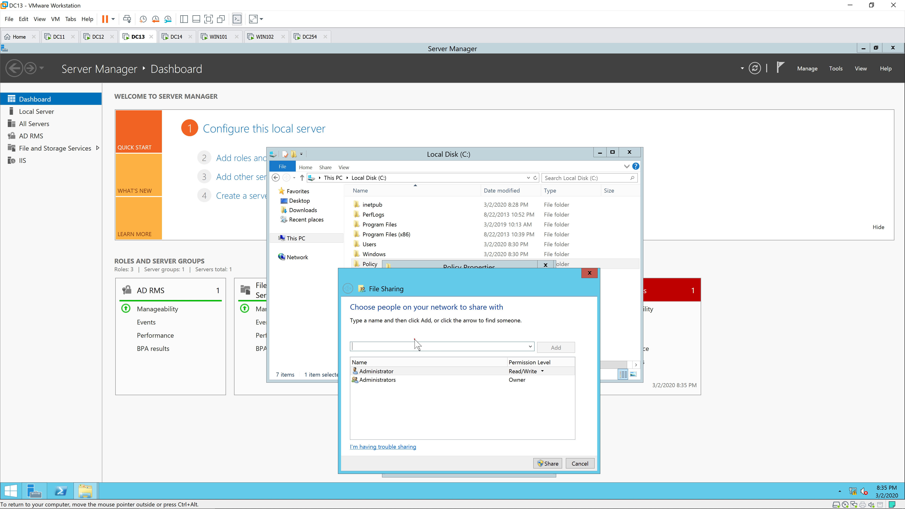
pyautogui.click(529, 346)
pyautogui.click(482, 356)
pyautogui.click(556, 347)
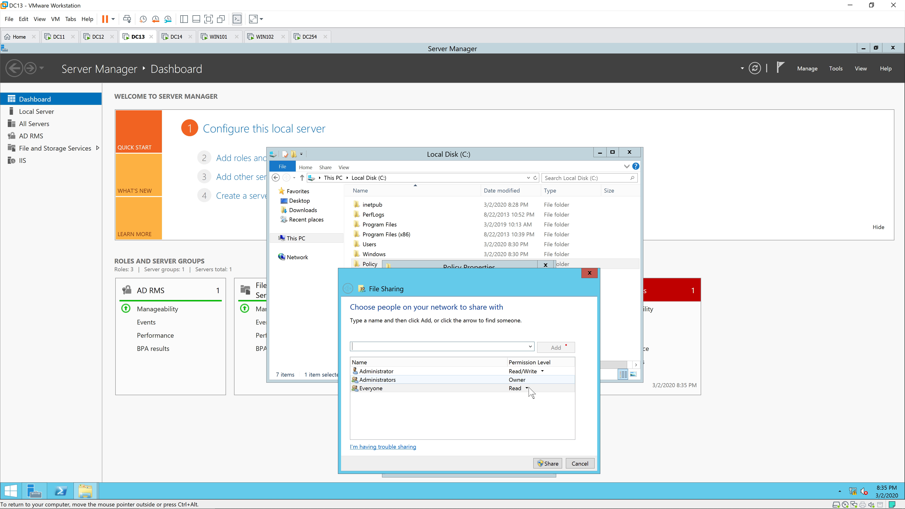
pyautogui.click(526, 388)
pyautogui.click(549, 398)
pyautogui.click(548, 463)
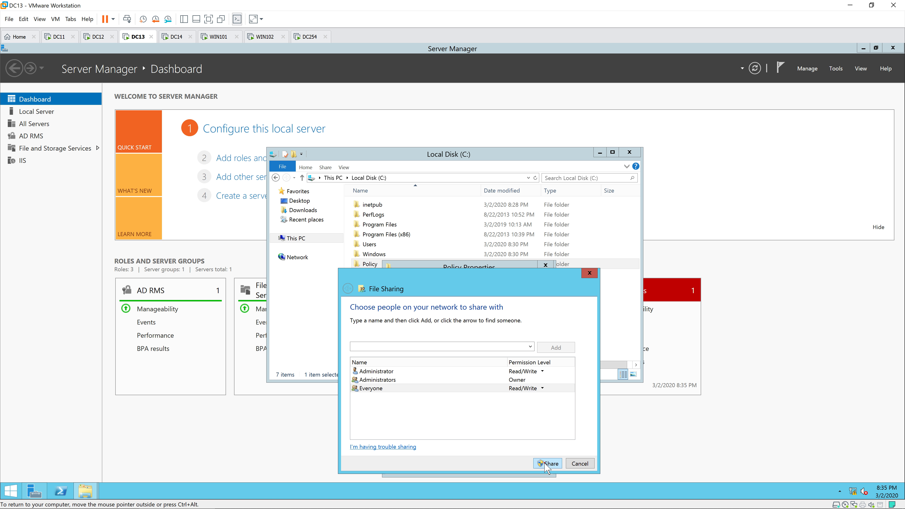
pyautogui.click(580, 463)
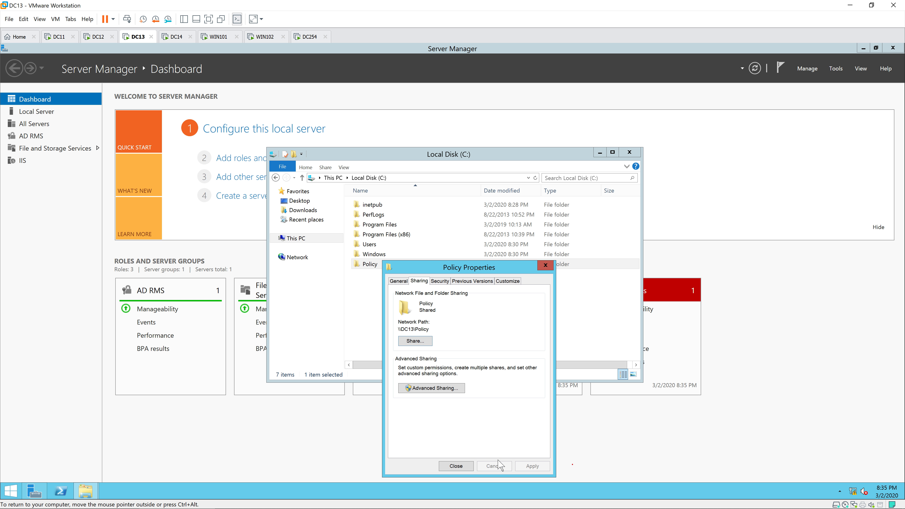
pyautogui.click(459, 463)
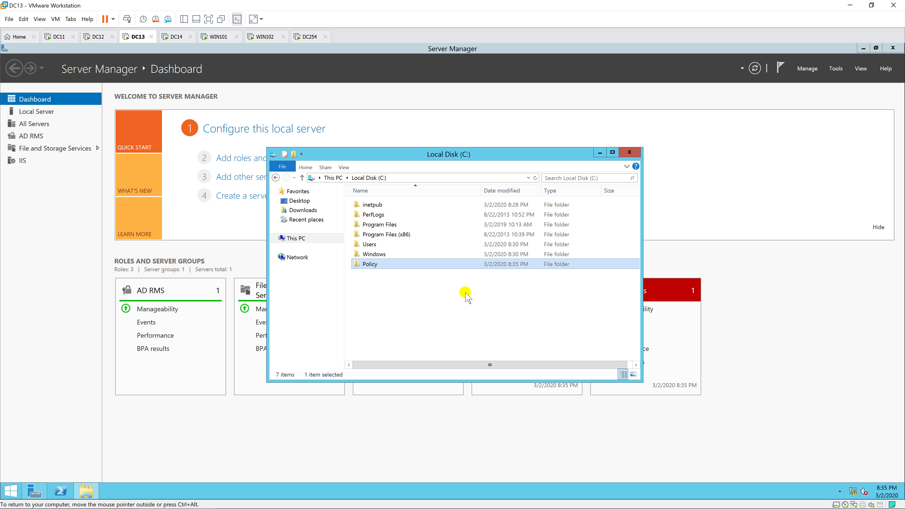
# Launch the Active Directory Rights Management Services console maximized, with a wider tree pane.
pyautogui.click(836, 68)
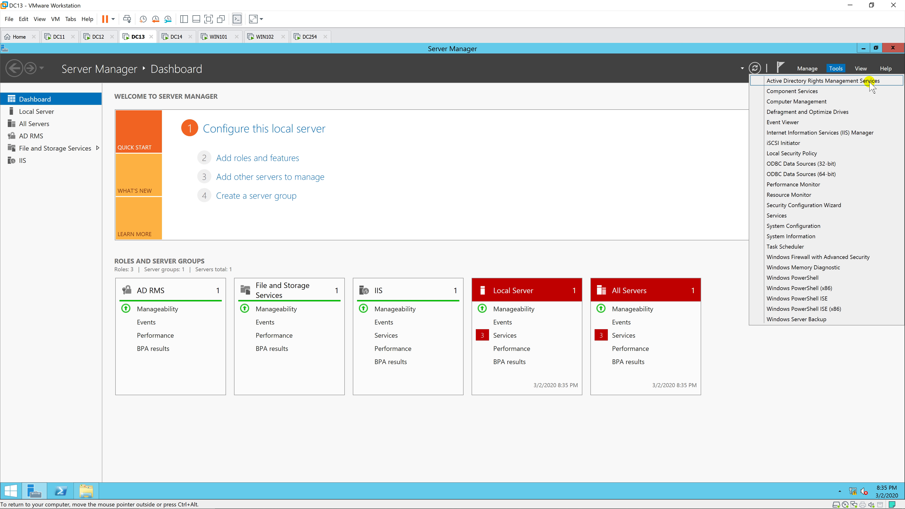
pyautogui.click(870, 82)
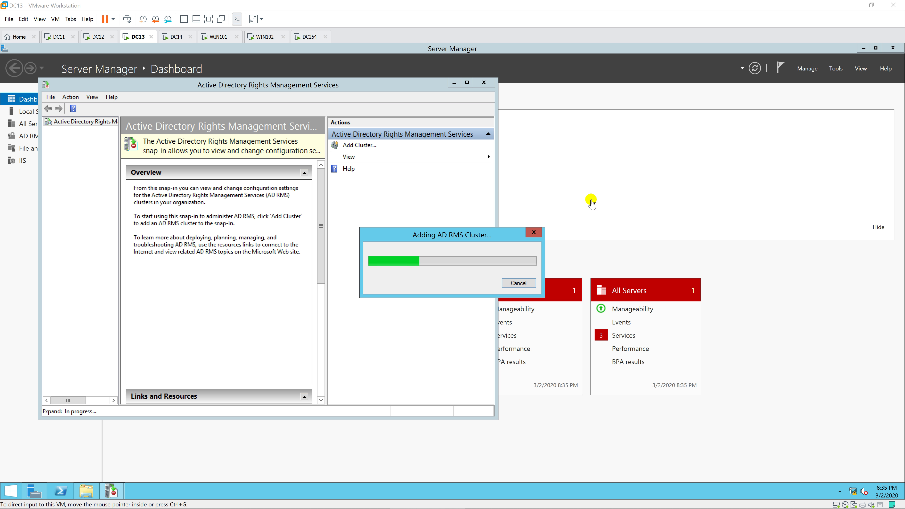
pyautogui.click(467, 82)
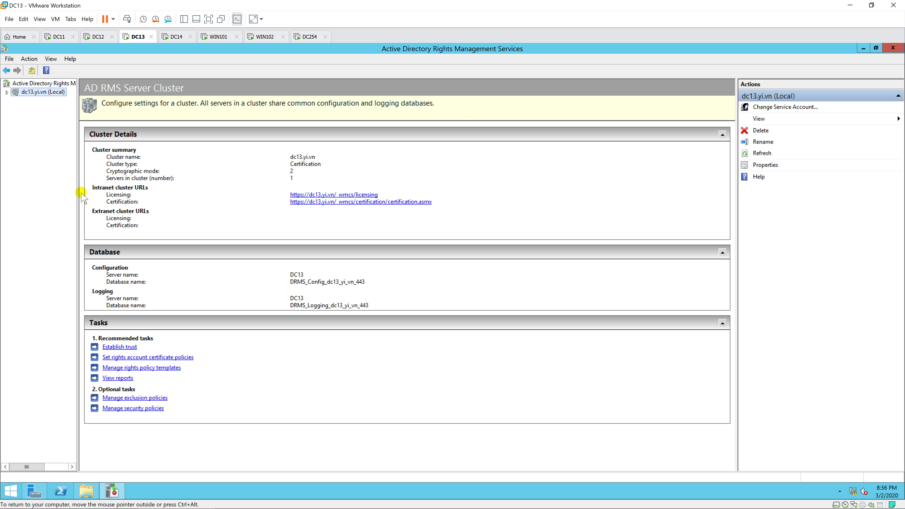
pyautogui.moveTo(78, 197); pyautogui.dragTo(132, 199)
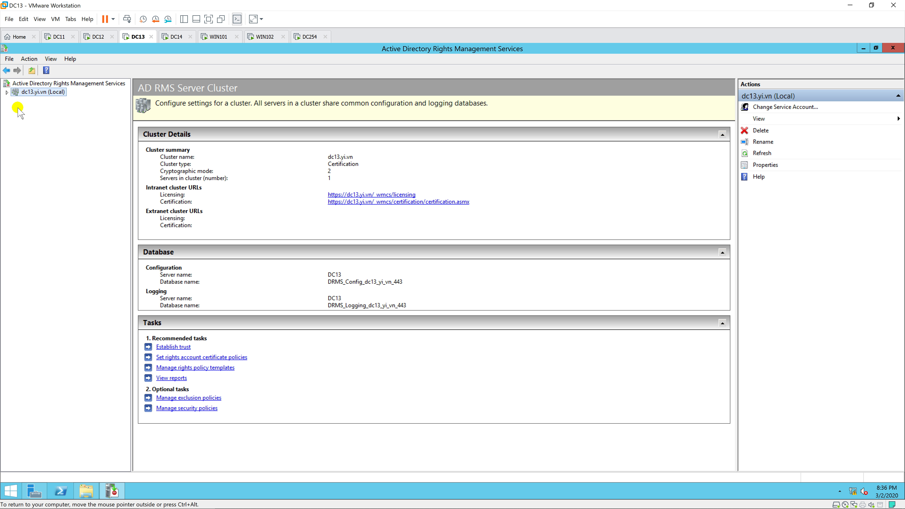
# Expand the dc13.yi.vn cluster tree and enable user exclusion and application exclusion.
pyautogui.click(7, 92)
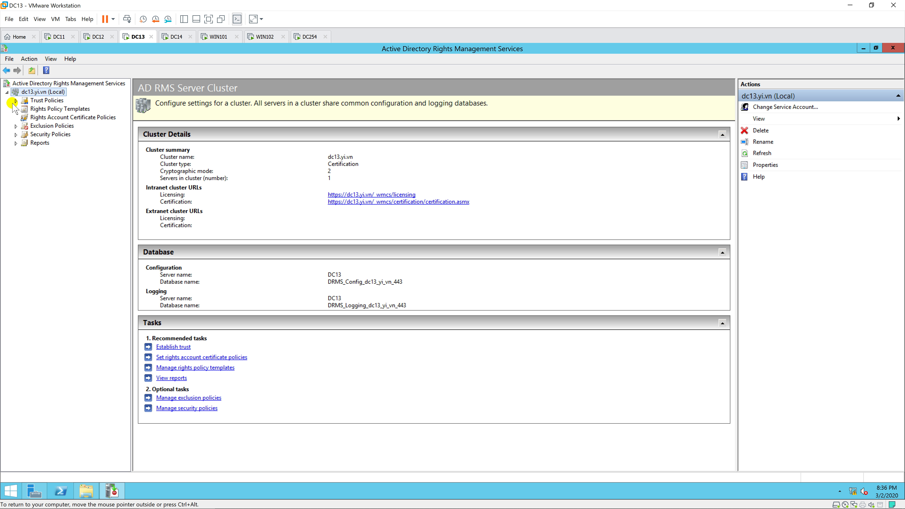
pyautogui.click(16, 101)
pyautogui.click(16, 143)
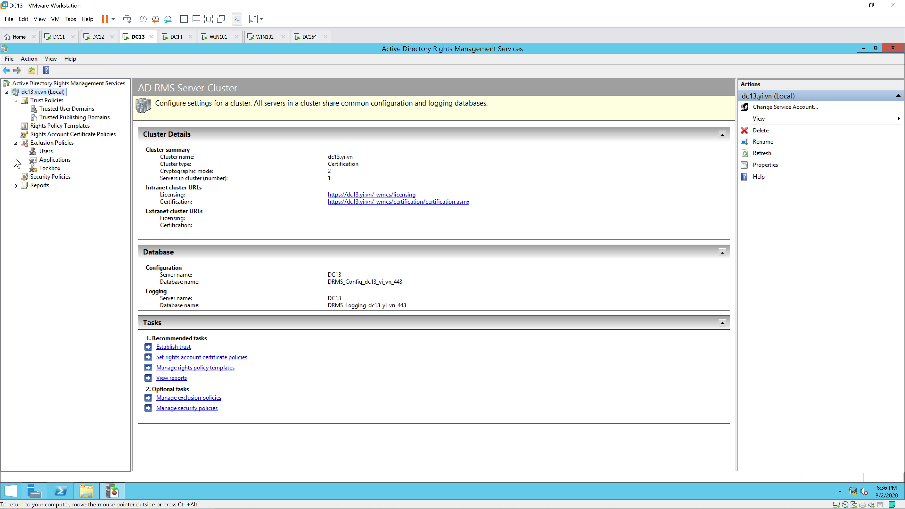
pyautogui.click(16, 176)
pyautogui.click(53, 151)
pyautogui.rightClick(53, 153)
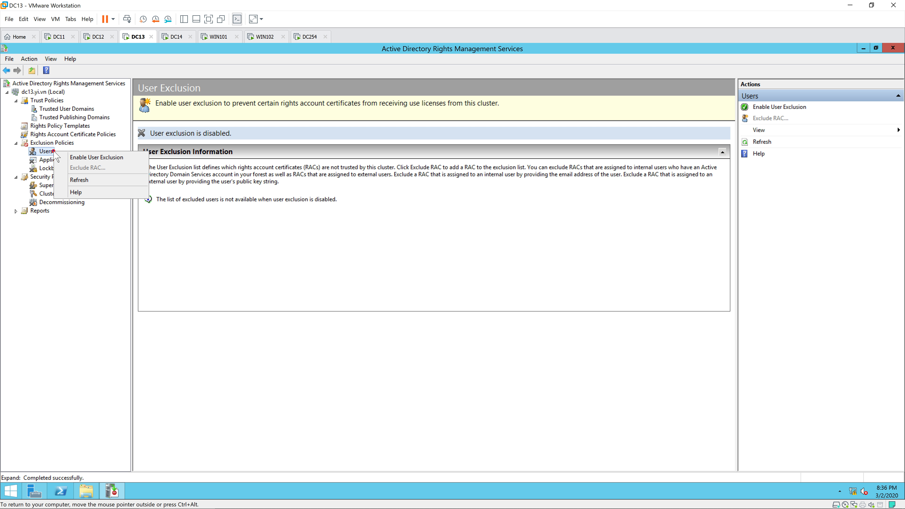
pyautogui.click(96, 158)
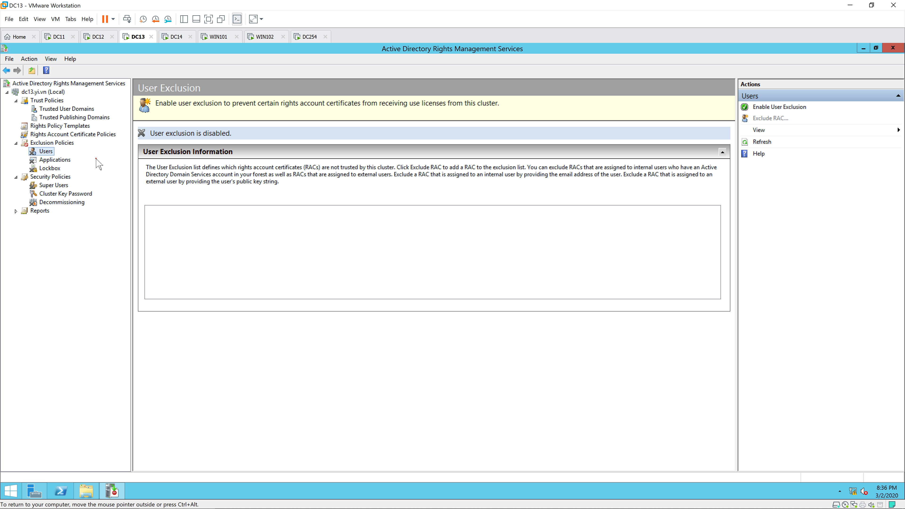
pyautogui.rightClick(61, 160)
pyautogui.click(85, 167)
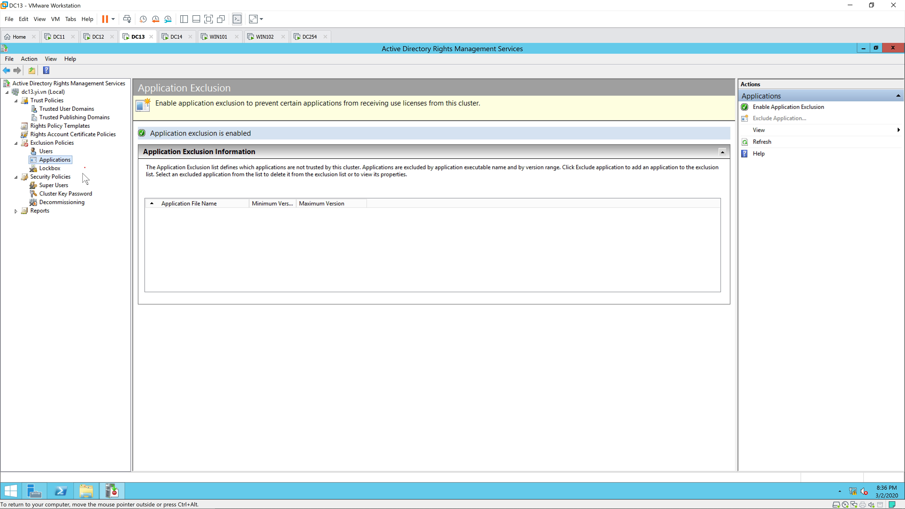
# Enable Super Users and select Rights Policy Templates.
pyautogui.click(54, 185)
pyautogui.rightClick(54, 183)
pyautogui.click(88, 189)
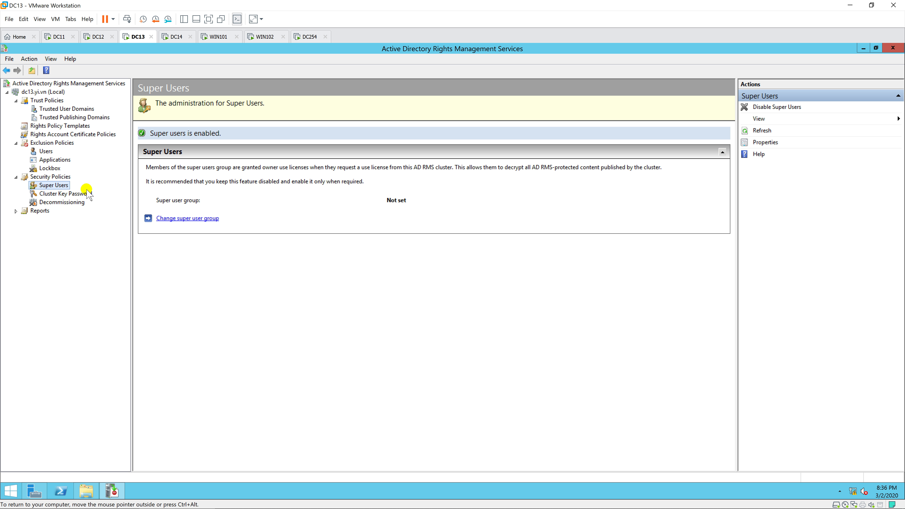
pyautogui.click(62, 127)
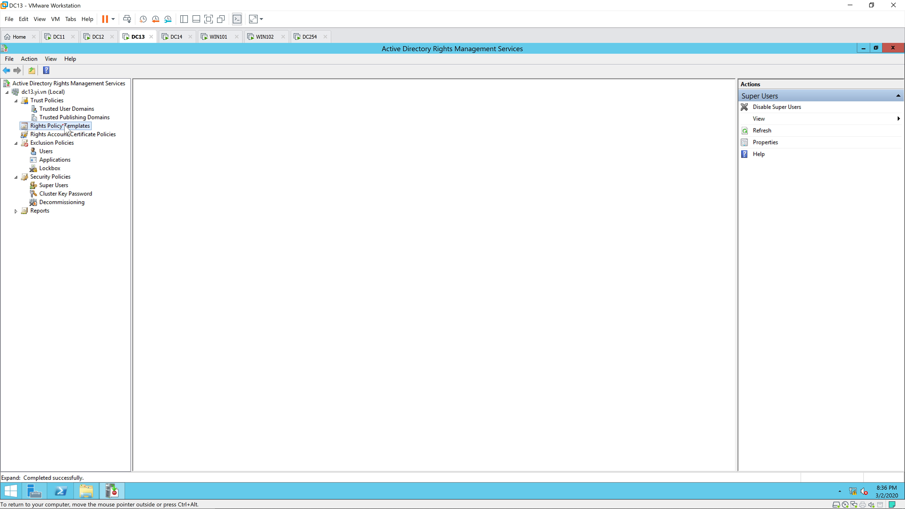
pyautogui.rightClick(73, 125)
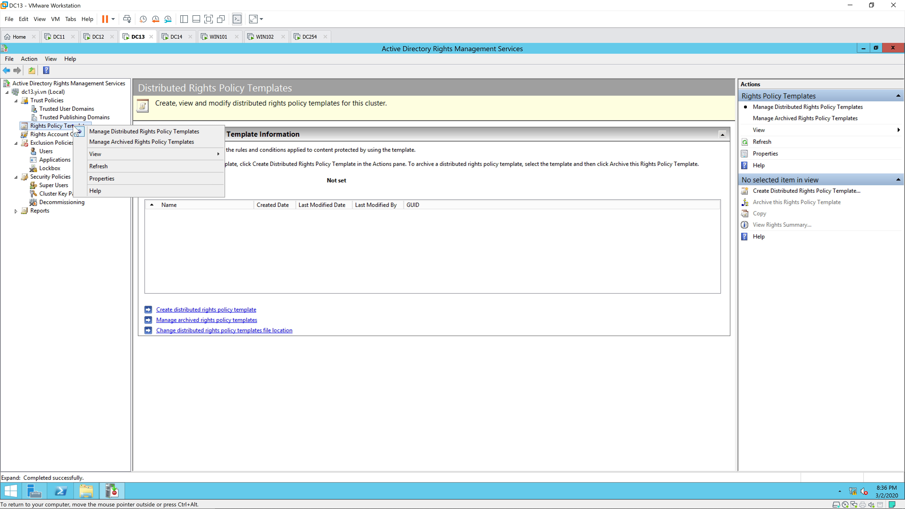
pyautogui.click(247, 360)
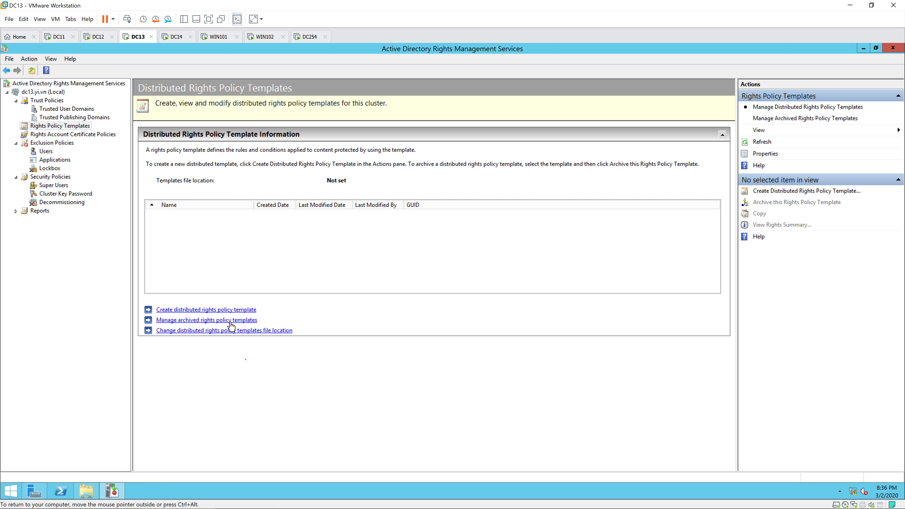
# Start a new template and add an English (United States) identification named and described 'Prevent Print'.
pyautogui.click(246, 310)
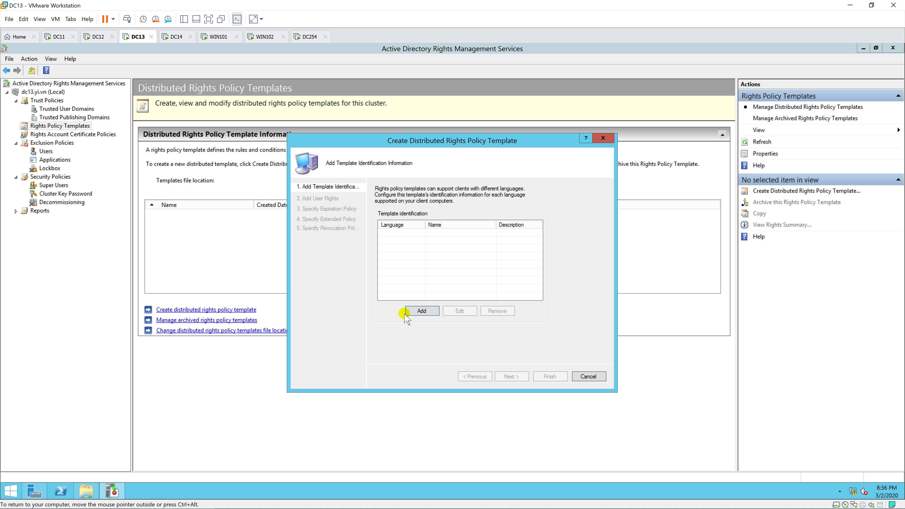
pyautogui.click(423, 311)
pyautogui.click(504, 266)
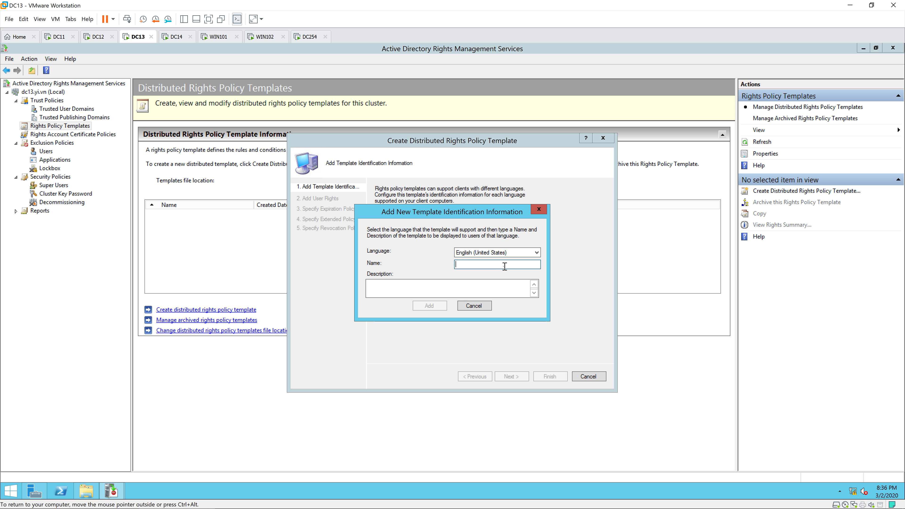
pyautogui.click(511, 267)
pyautogui.hotkey('shift', 'Left')
pyautogui.hotkey('shift', 'Left')
pyautogui.hotkey('shift', 'Left')
pyautogui.hotkey('shift', 'Left')
pyautogui.hotkey('shift', 'Left')
pyautogui.hotkey('shift', 'Left')
pyautogui.hotkey('shift', 'Left')
pyautogui.hotkey('shift', 'Left')
pyautogui.hotkey('shift', 'Left')
pyautogui.hotkey('ctrl', 'c')
pyautogui.click(446, 286)
pyautogui.hotkey('ctrl', 'v')
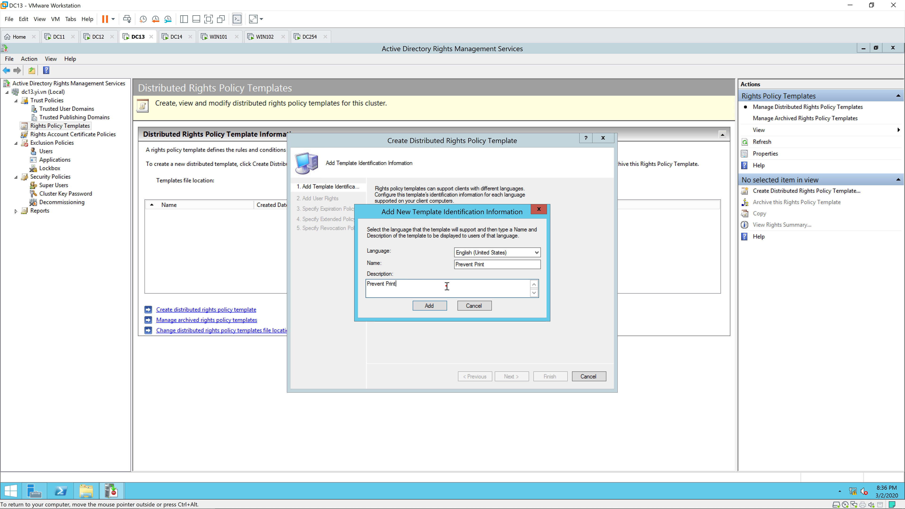
pyautogui.click(435, 307)
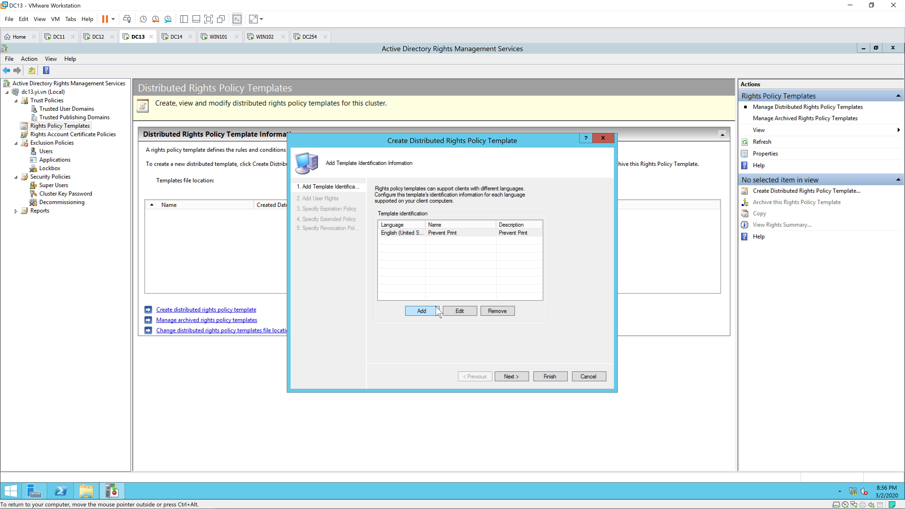
# Move on to users and rights and add the first domain user to the template.
pyautogui.click(516, 377)
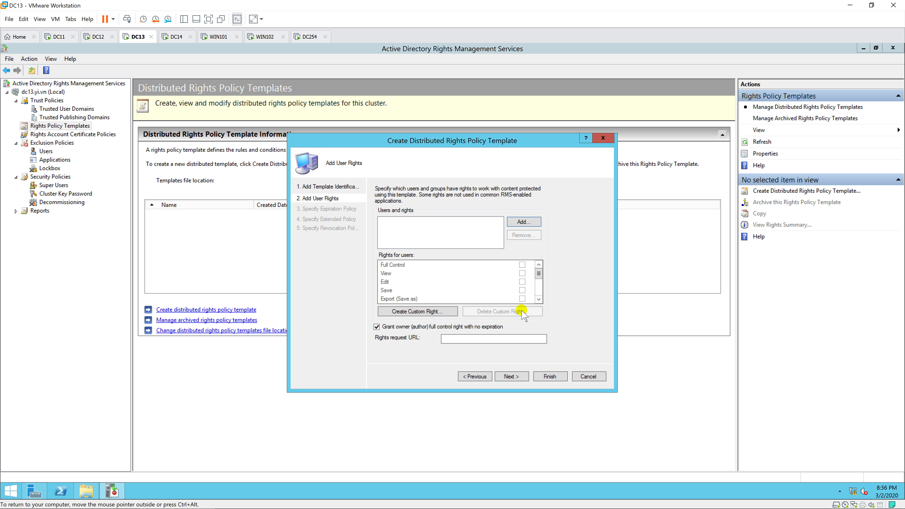
pyautogui.click(522, 223)
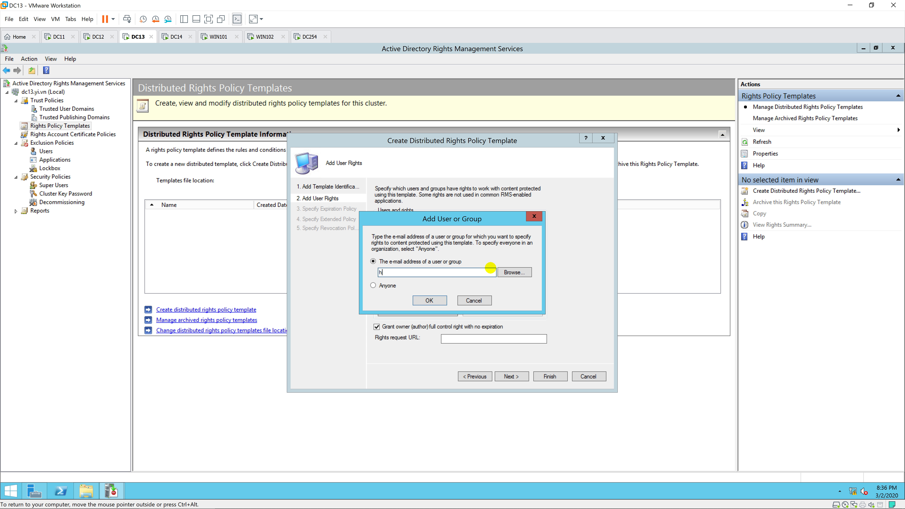
pyautogui.click(505, 272)
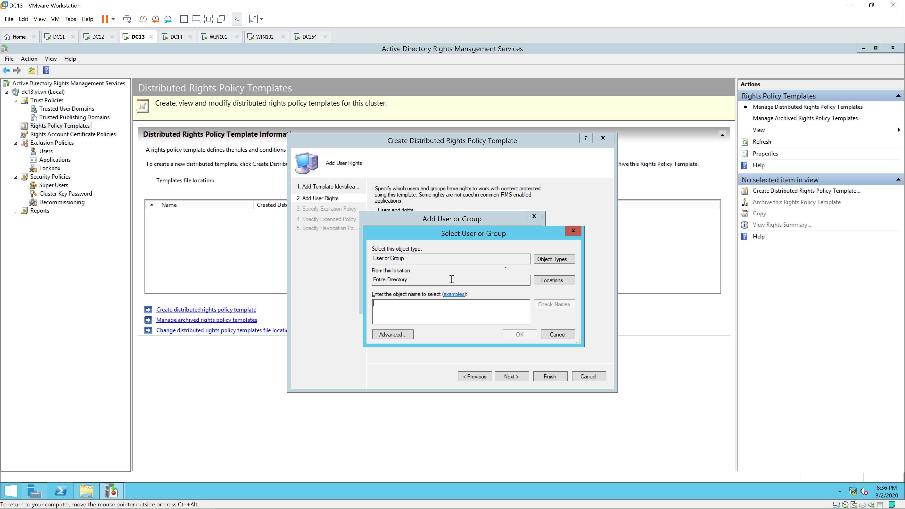
pyautogui.write('hiep')
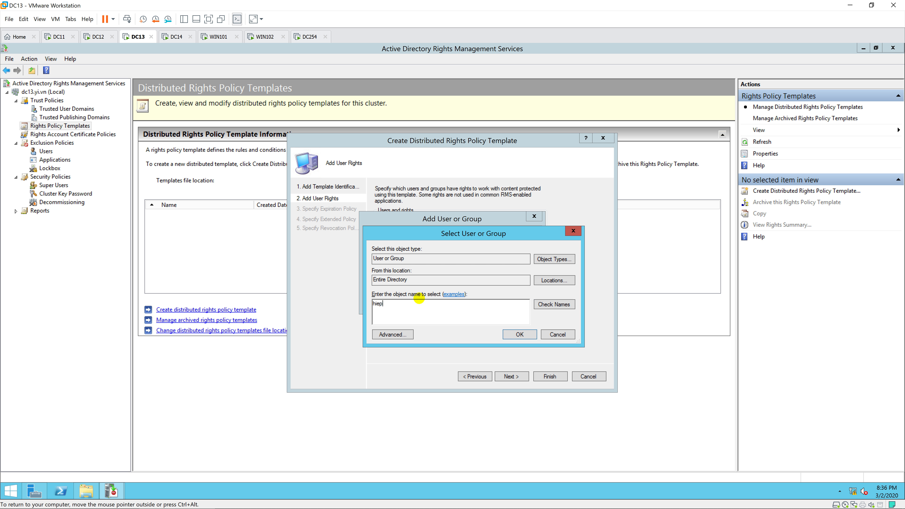
pyautogui.write('it')
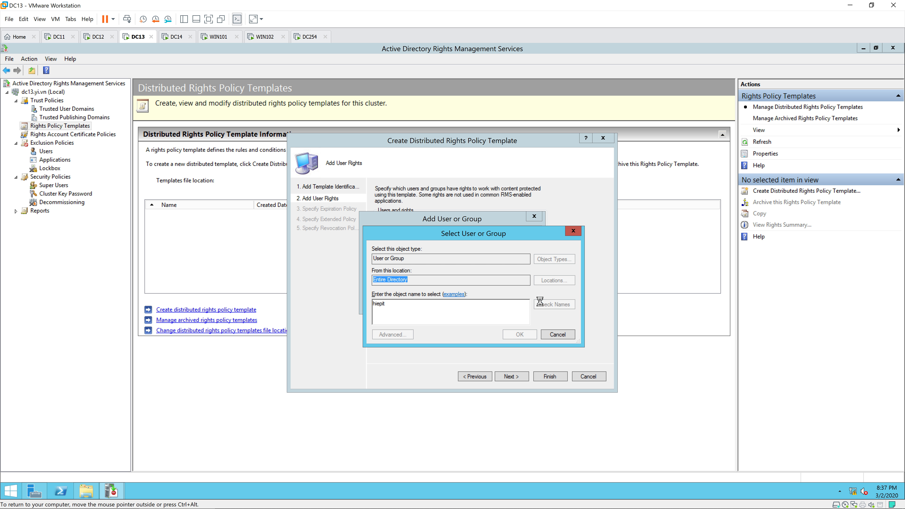
pyautogui.click(539, 302)
pyautogui.click(520, 335)
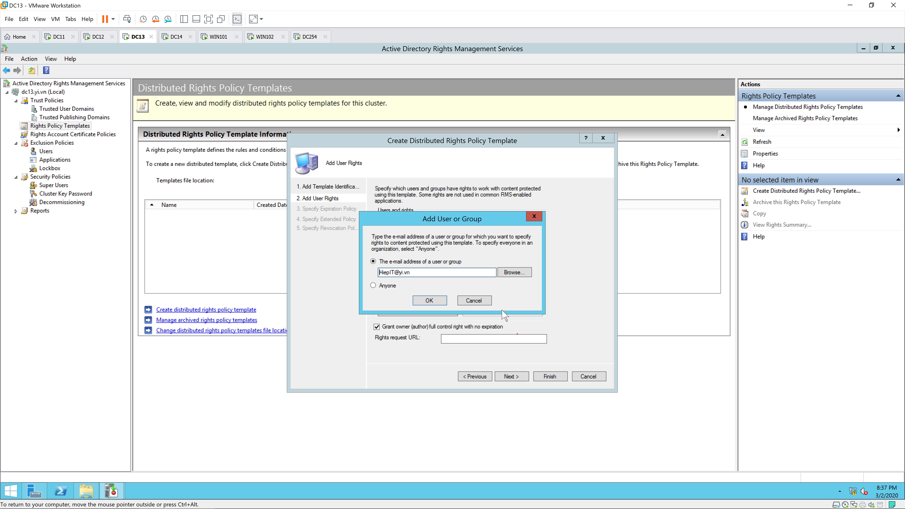
pyautogui.click(430, 301)
# Look up a second domain user in the directory and add them to the template.
pyautogui.click(524, 222)
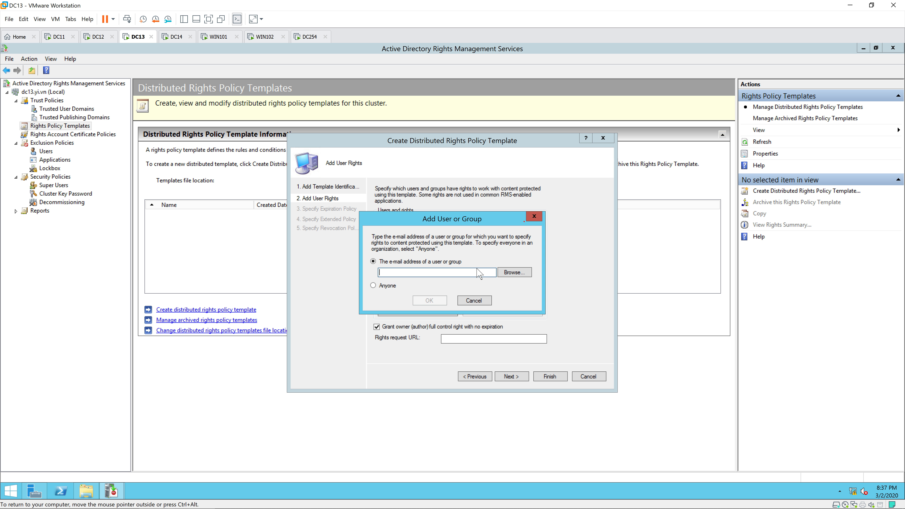
pyautogui.click(514, 272)
pyautogui.write('v')
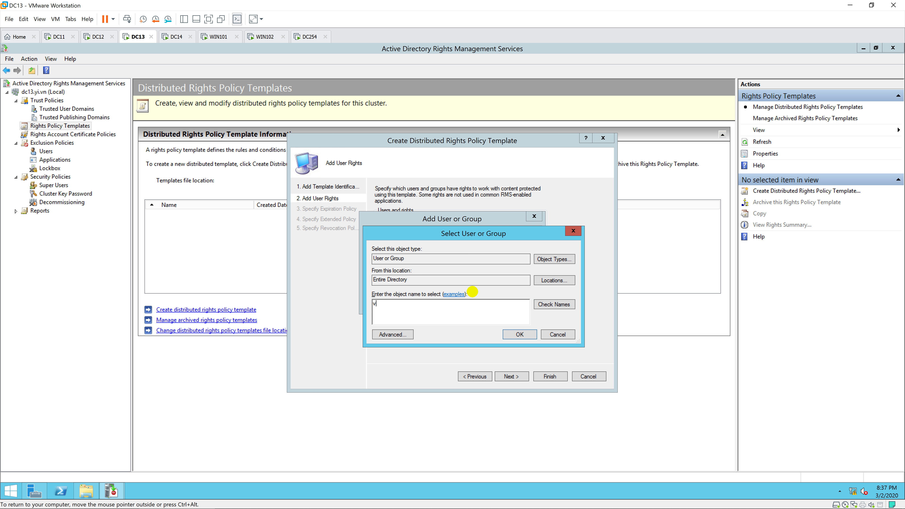
pyautogui.write('ietit')
pyautogui.click(552, 305)
pyautogui.click(526, 335)
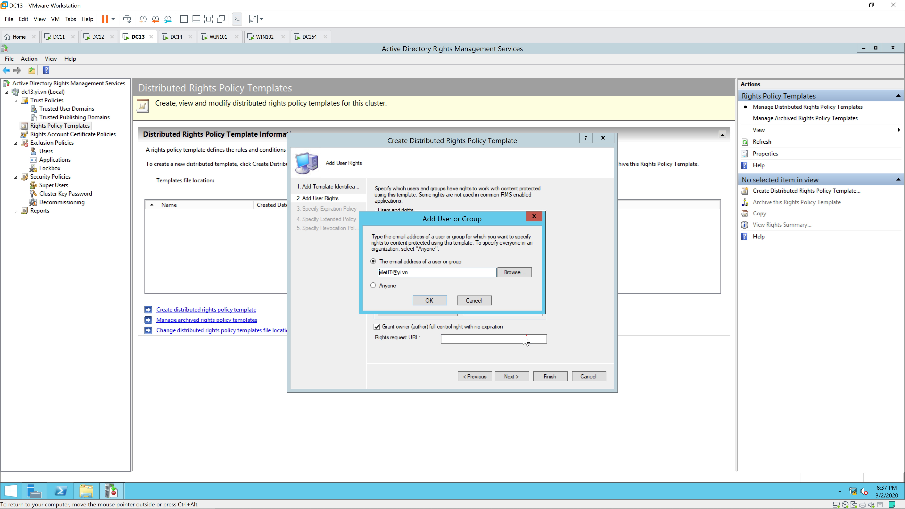
pyautogui.click(429, 300)
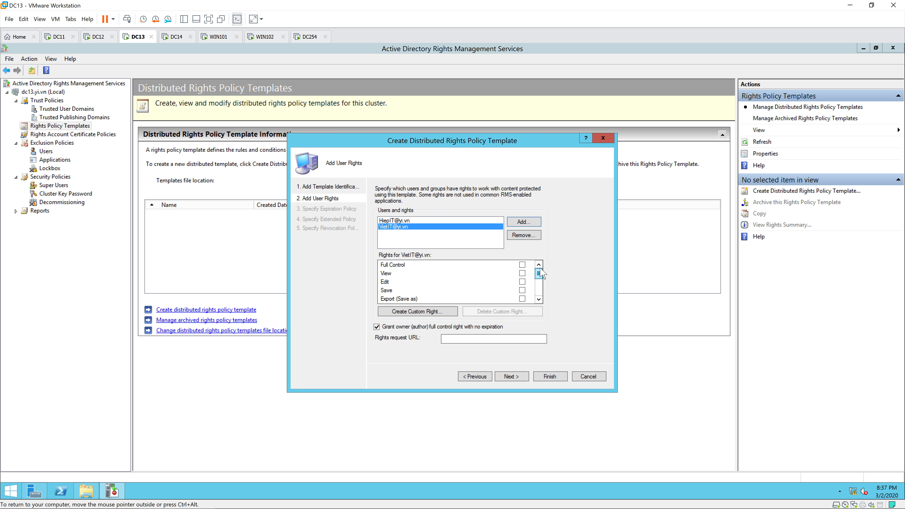
# Grant the newly added user View, Export, Reply All and the other rights except Print and Full Control.
pyautogui.click(522, 274)
pyautogui.click(522, 299)
pyautogui.scroll(-2, 520, 280)
pyautogui.click(435, 275)
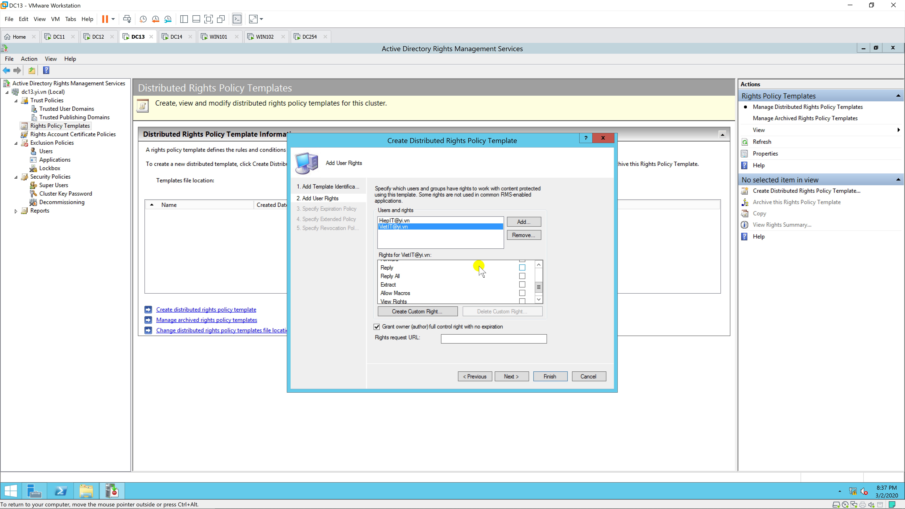
pyautogui.scroll(2, 522, 274)
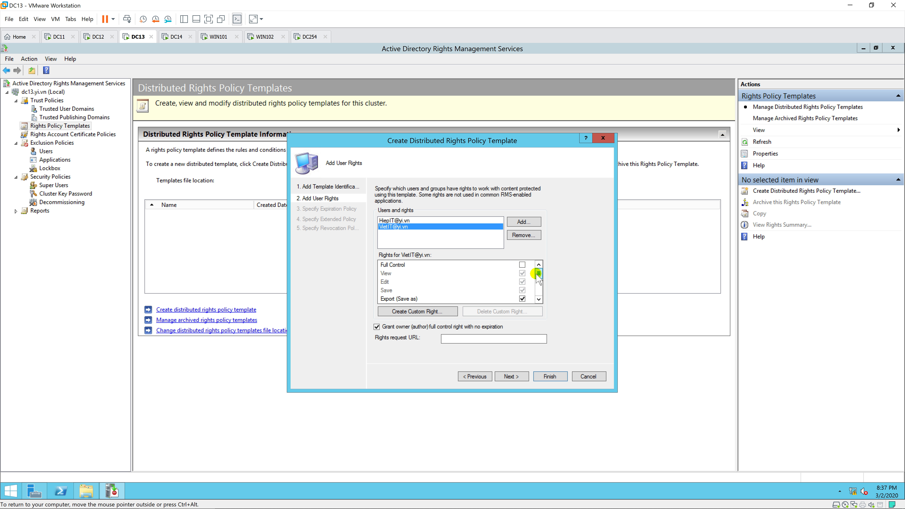
pyautogui.moveTo(539, 274); pyautogui.dragTo(538, 282)
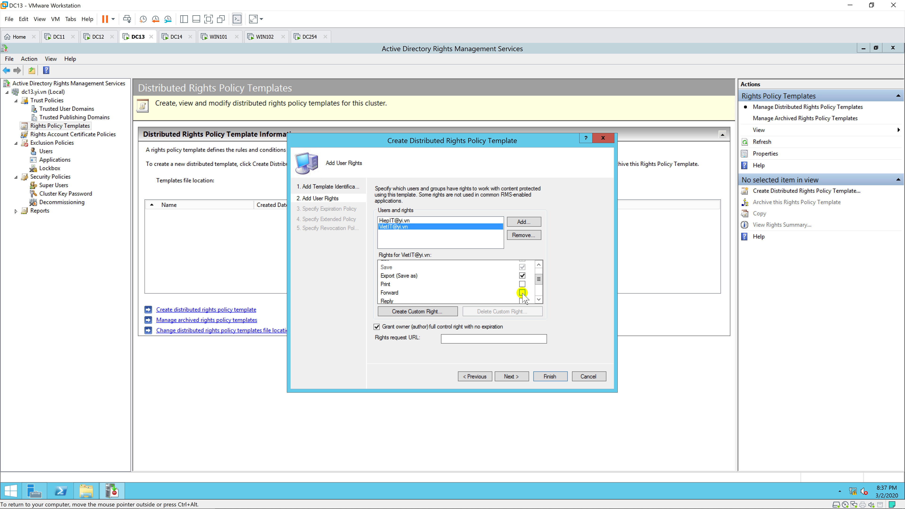
pyautogui.scroll(-1, 521, 287)
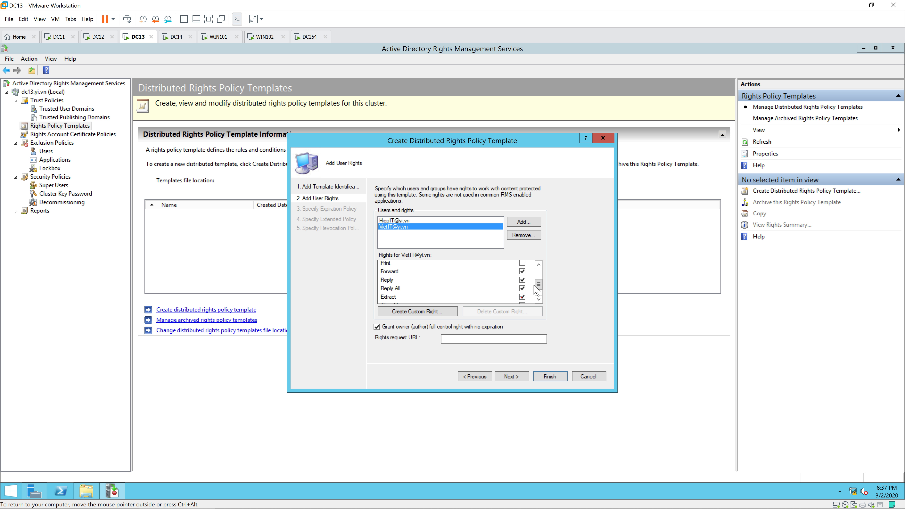
pyautogui.moveTo(534, 285); pyautogui.dragTo(535, 286)
pyautogui.scroll(-1, 540, 299)
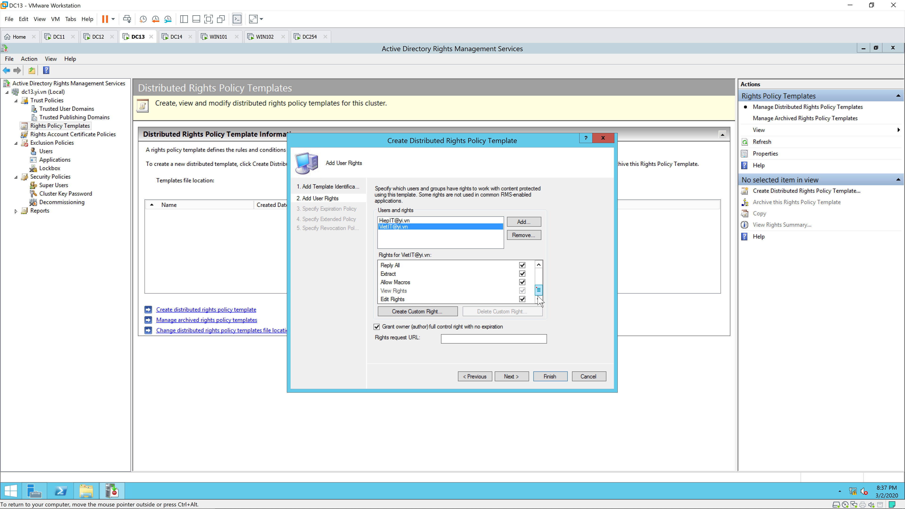
# Grant the first user every right except Print and Full Control, including Allow Macros, View Rights and Edit Rights.
pyautogui.click(399, 220)
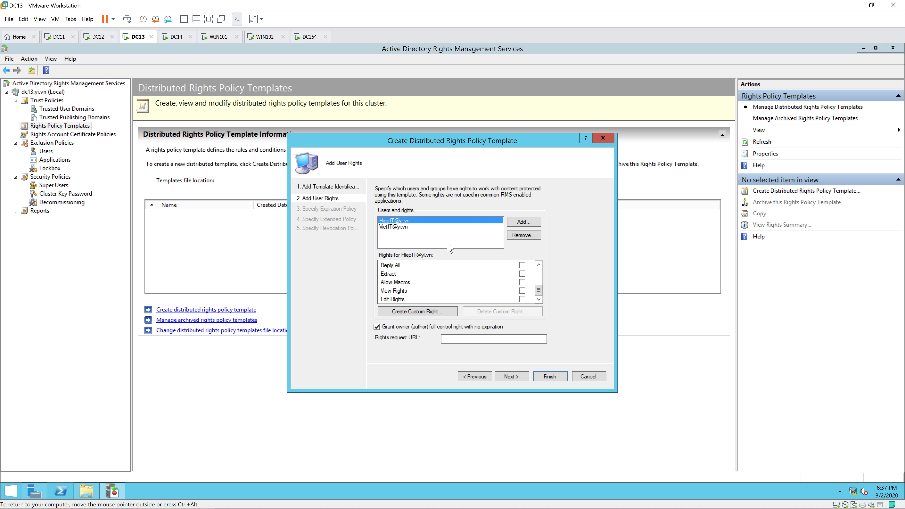
pyautogui.scroll(3, 539, 274)
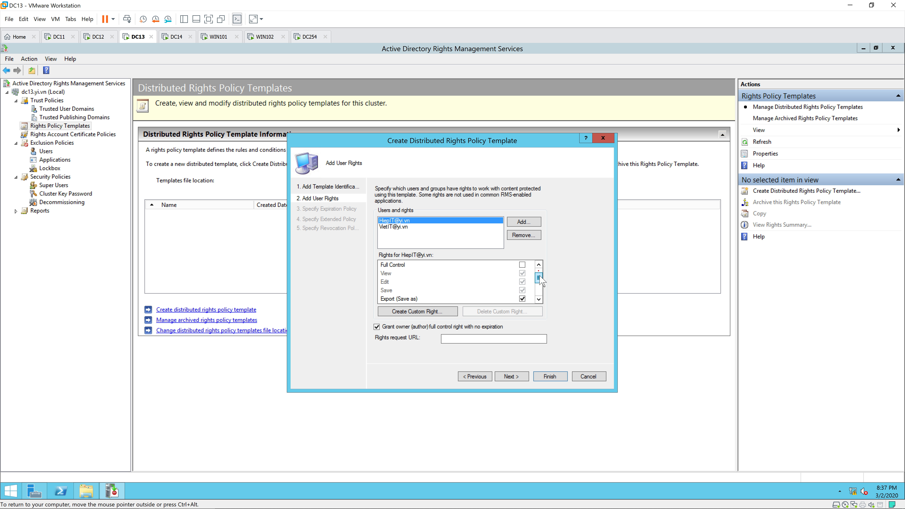
pyautogui.moveTo(540, 280); pyautogui.dragTo(517, 291)
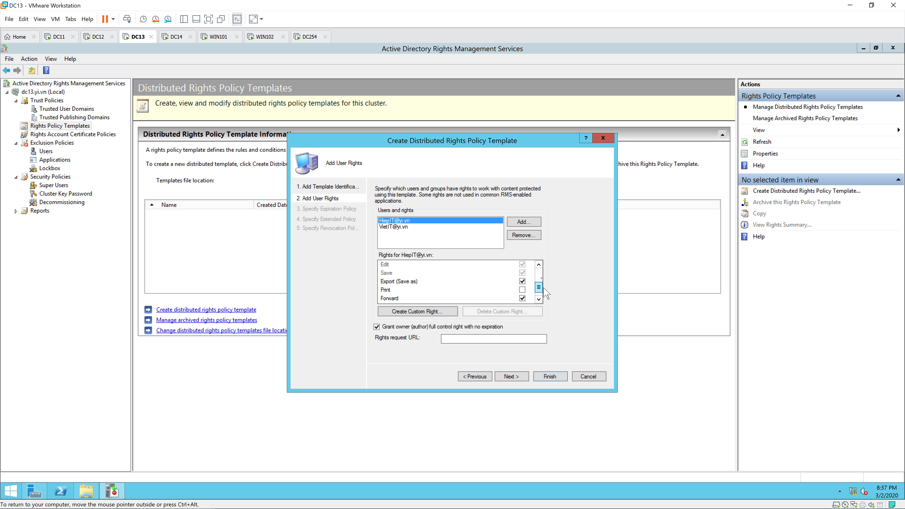
pyautogui.scroll(-2, 526, 284)
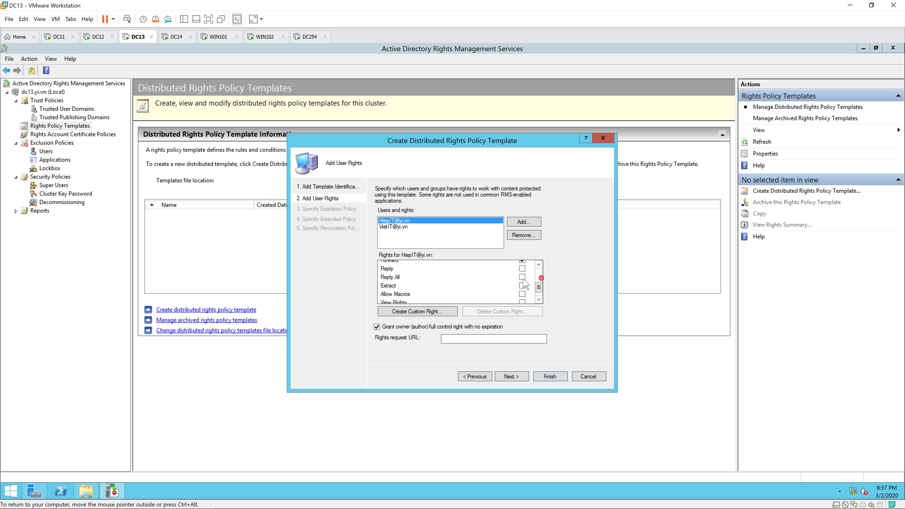
pyautogui.click(522, 294)
pyautogui.click(522, 302)
pyautogui.scroll(-1, 539, 295)
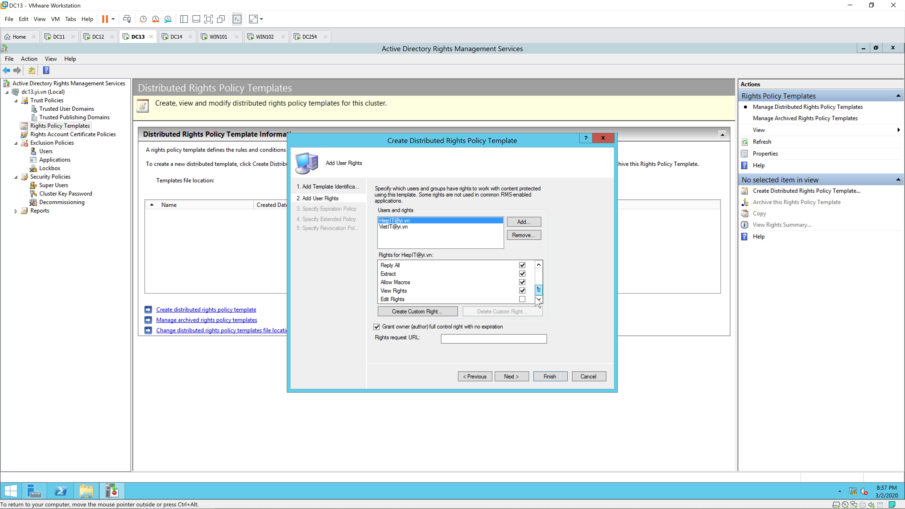
pyautogui.click(522, 299)
pyautogui.click(539, 290)
# Allow viewing protected content through a browser add-on and finish the Prevent Print template.
pyautogui.click(519, 376)
pyautogui.click(520, 377)
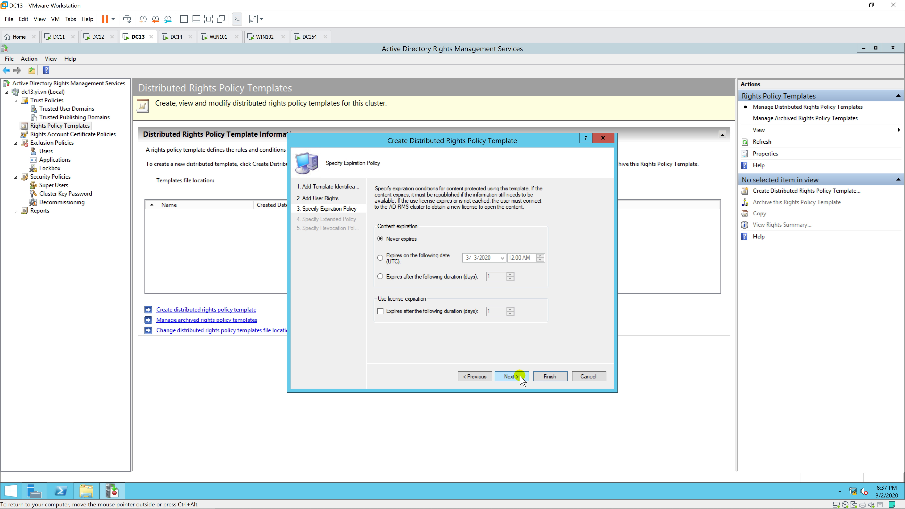
pyautogui.click(377, 205)
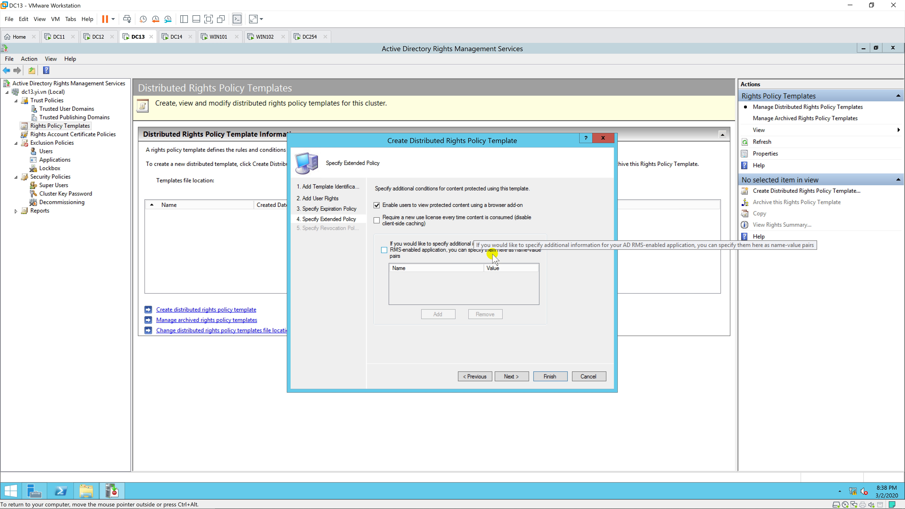
pyautogui.click(524, 377)
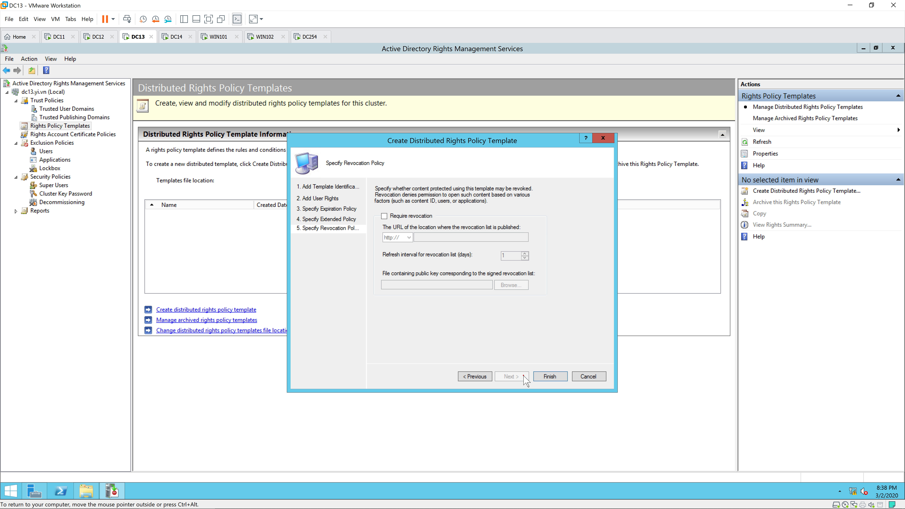
pyautogui.click(550, 377)
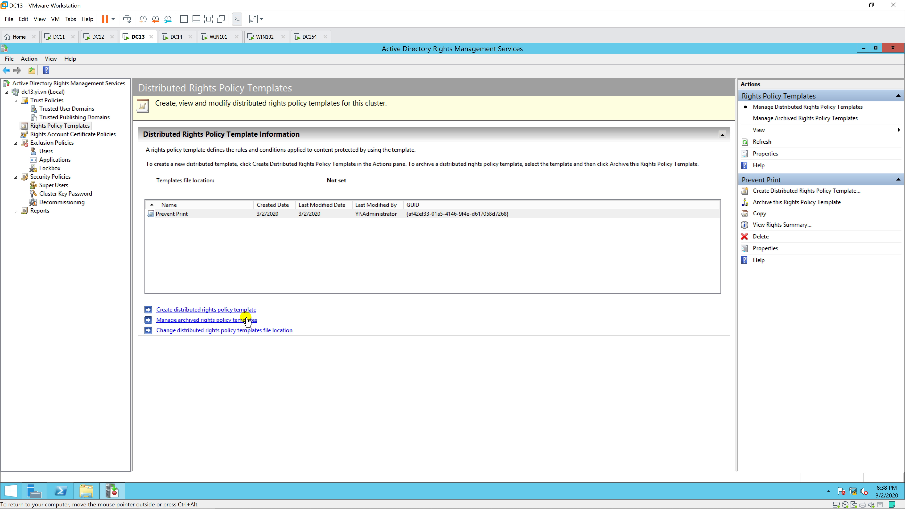
# Enable template export and set the templates file location to \\DC13\Policy.
pyautogui.click(249, 330)
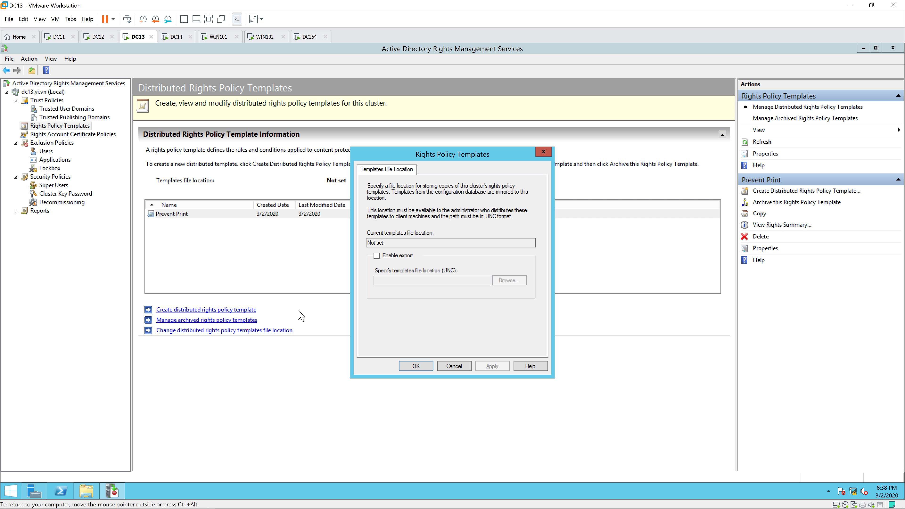
pyautogui.click(378, 256)
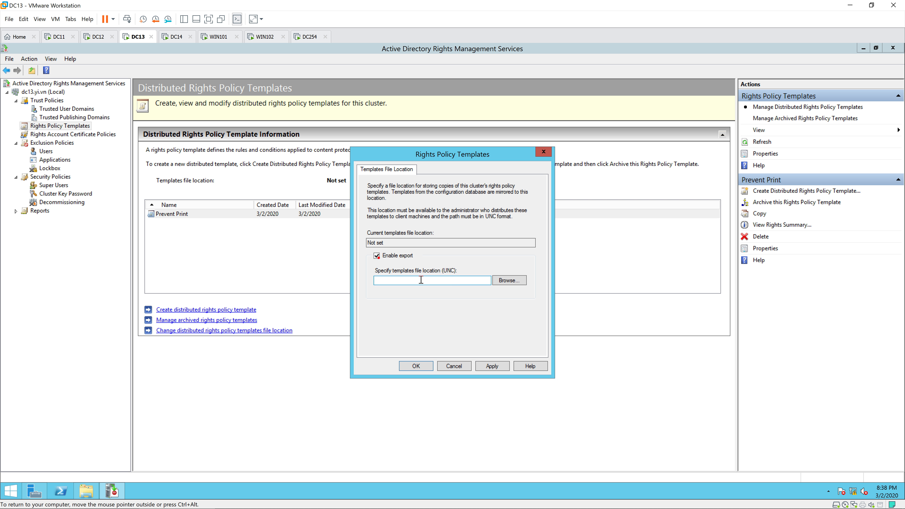
pyautogui.click(440, 281)
pyautogui.write('\\\\DC13\\Policy')
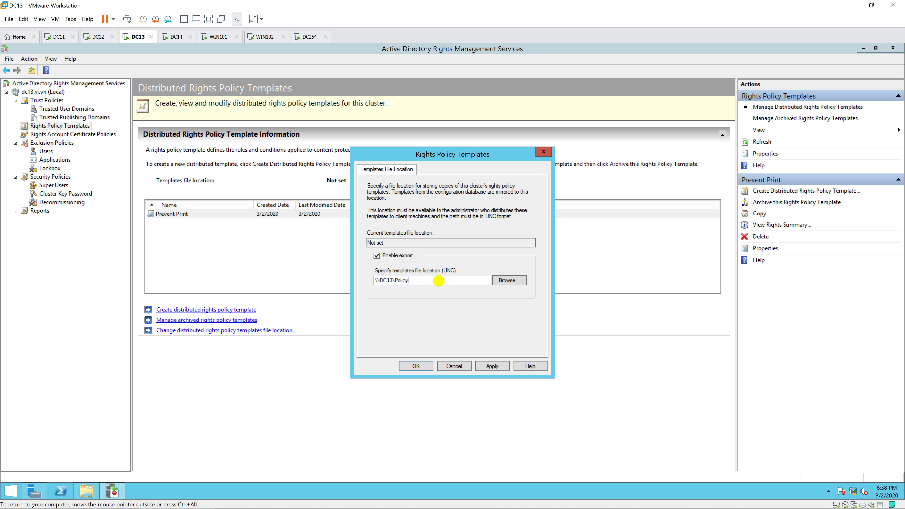
pyautogui.click(416, 366)
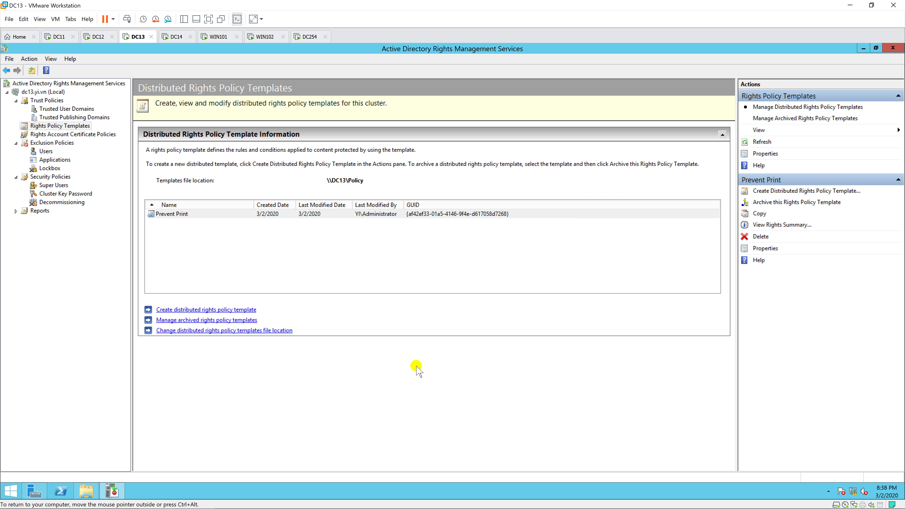
# Switch to the DC12 virtual machine and bring up its sign-in screen with Ctrl+Alt+Del.
pyautogui.click(102, 37)
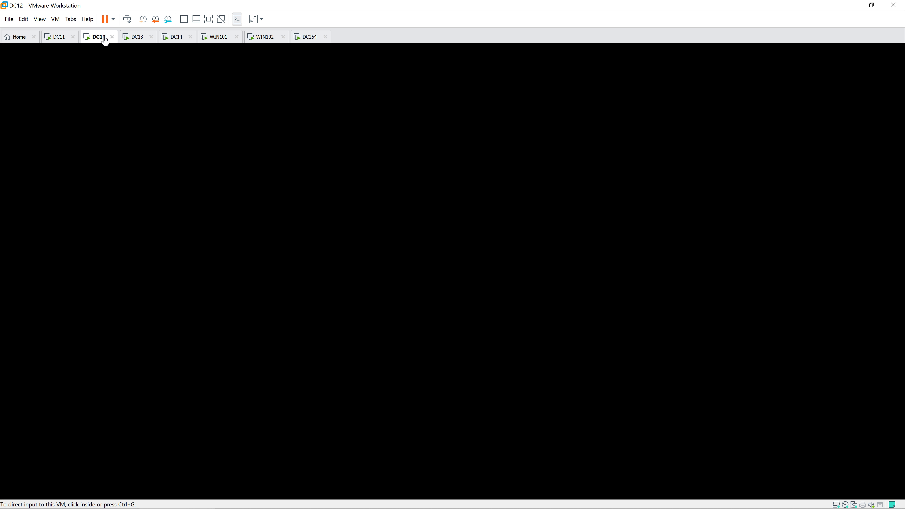
pyautogui.click(293, 228)
pyautogui.press('ctrl+alt+Insert')
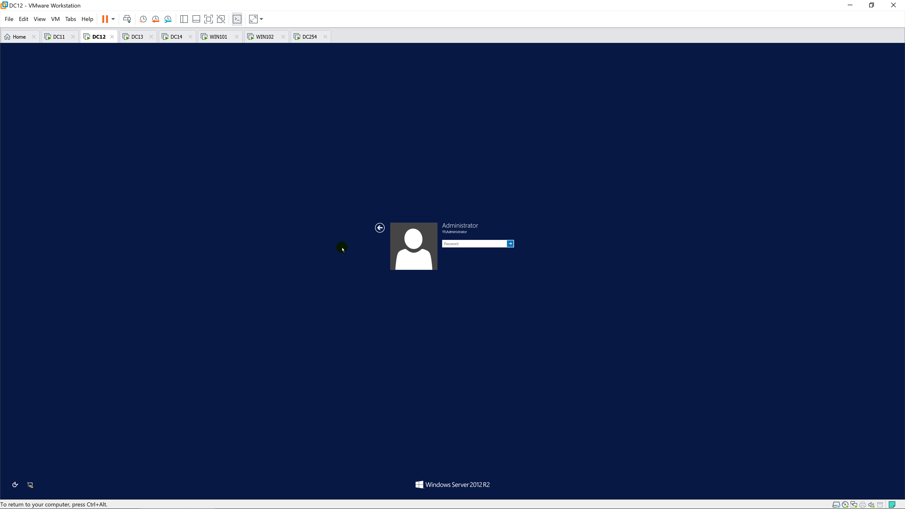